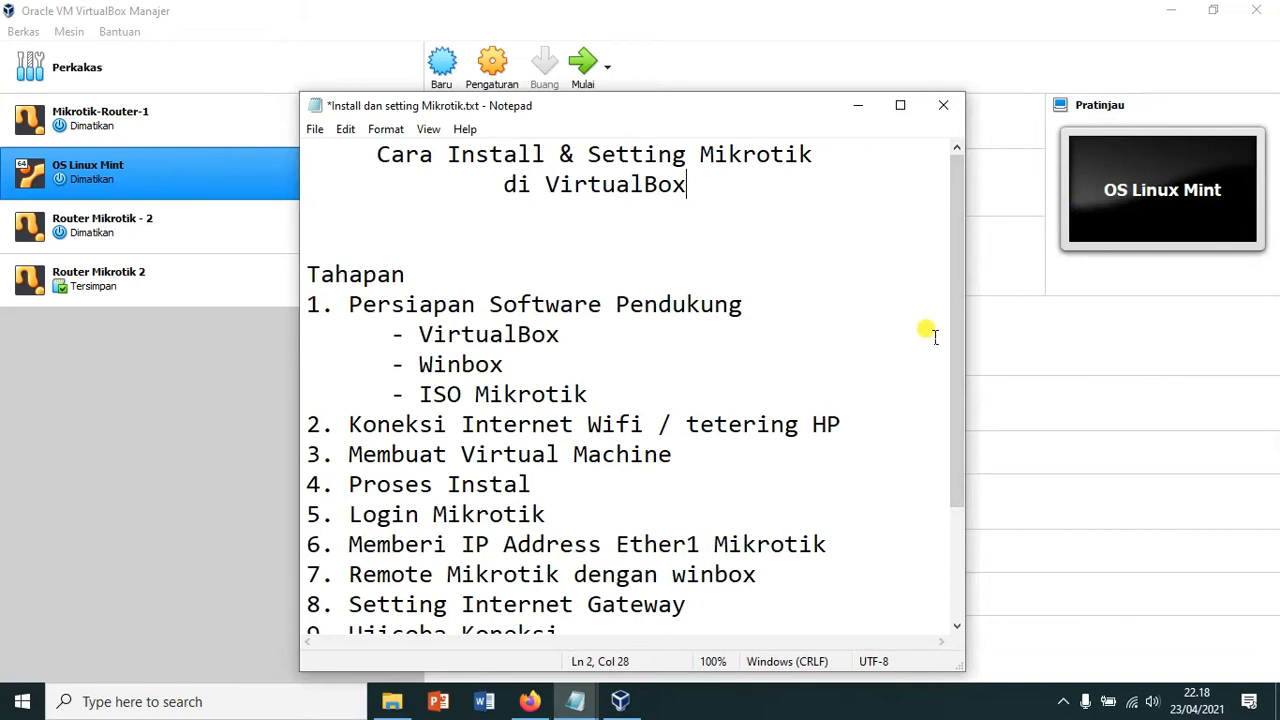
Step: Review the Mikrotik setup outline in Notepad, highlight 'ISO Mikrotik', and show the Wi-Fi network list
scroll(930, 337, down, 2)
scroll(887, 456, up, 2)
drag(418, 394, 640, 400)
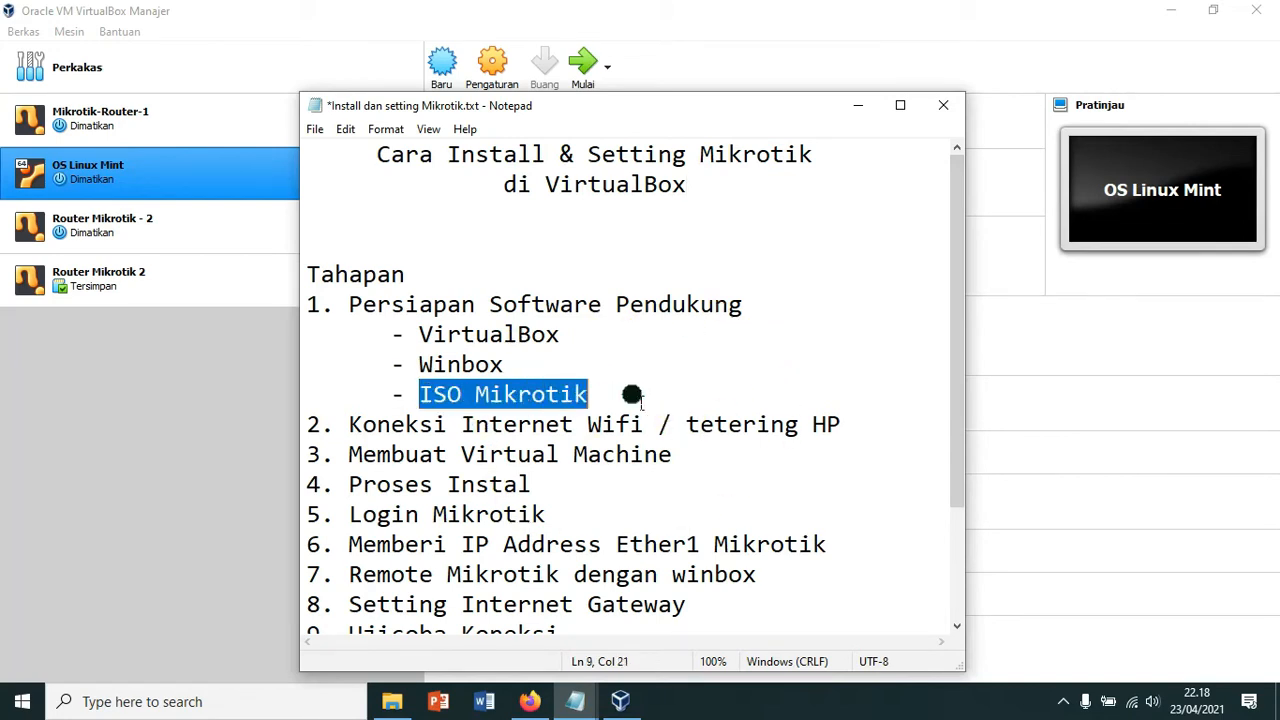
click(800, 366)
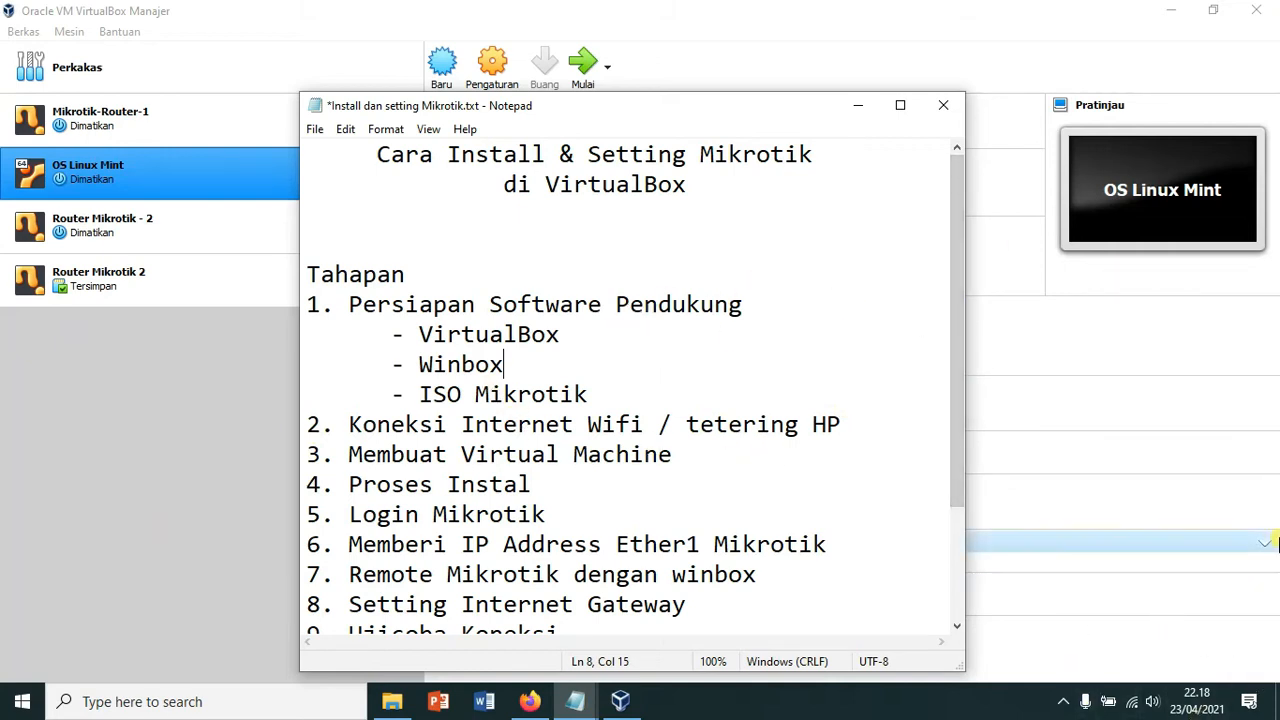
click(1131, 701)
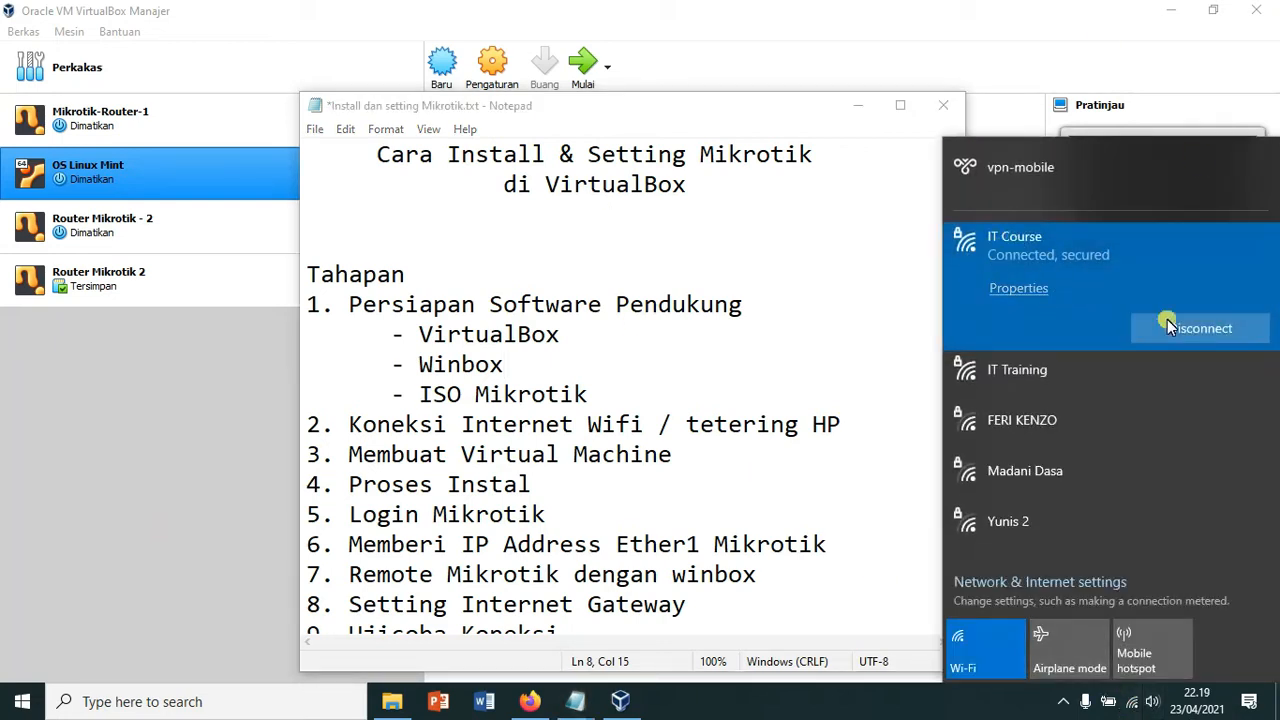
Step: Run ipconfig in Command Prompt to confirm Wi-Fi IPv4 192.168.200.254 and gateway 192.168.200.1
click(772, 341)
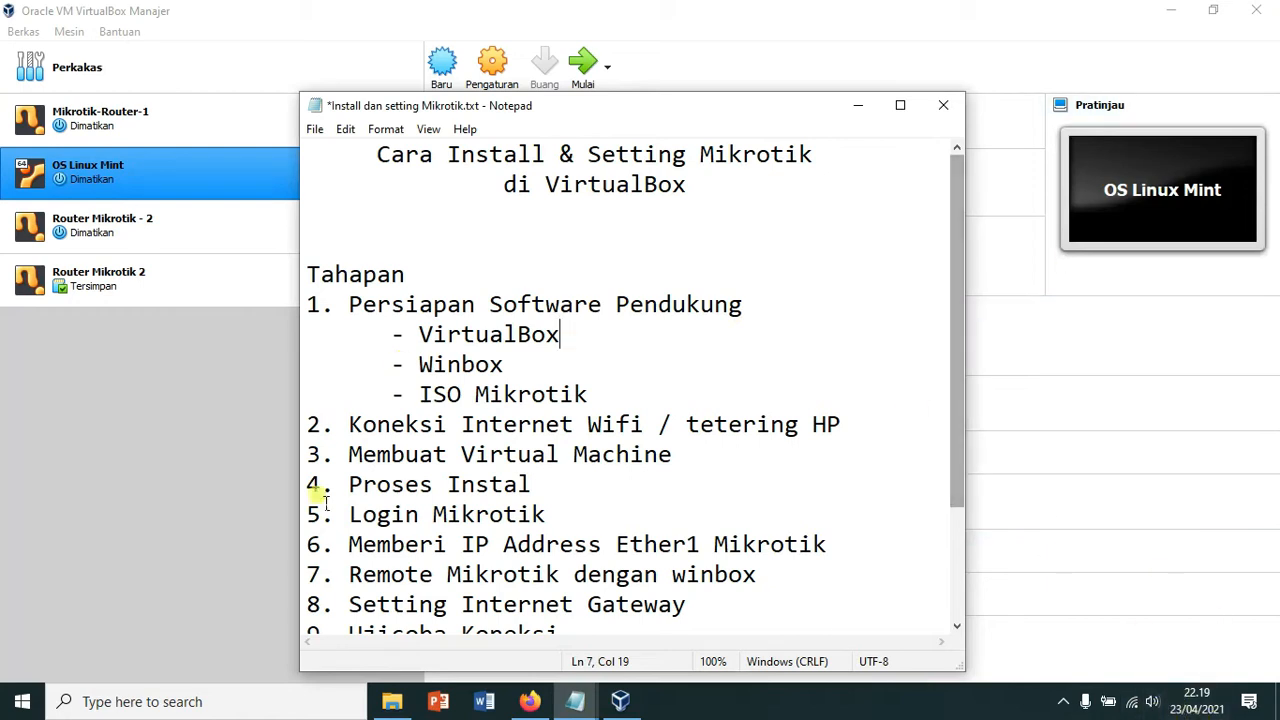
click(205, 704)
text(cmd)
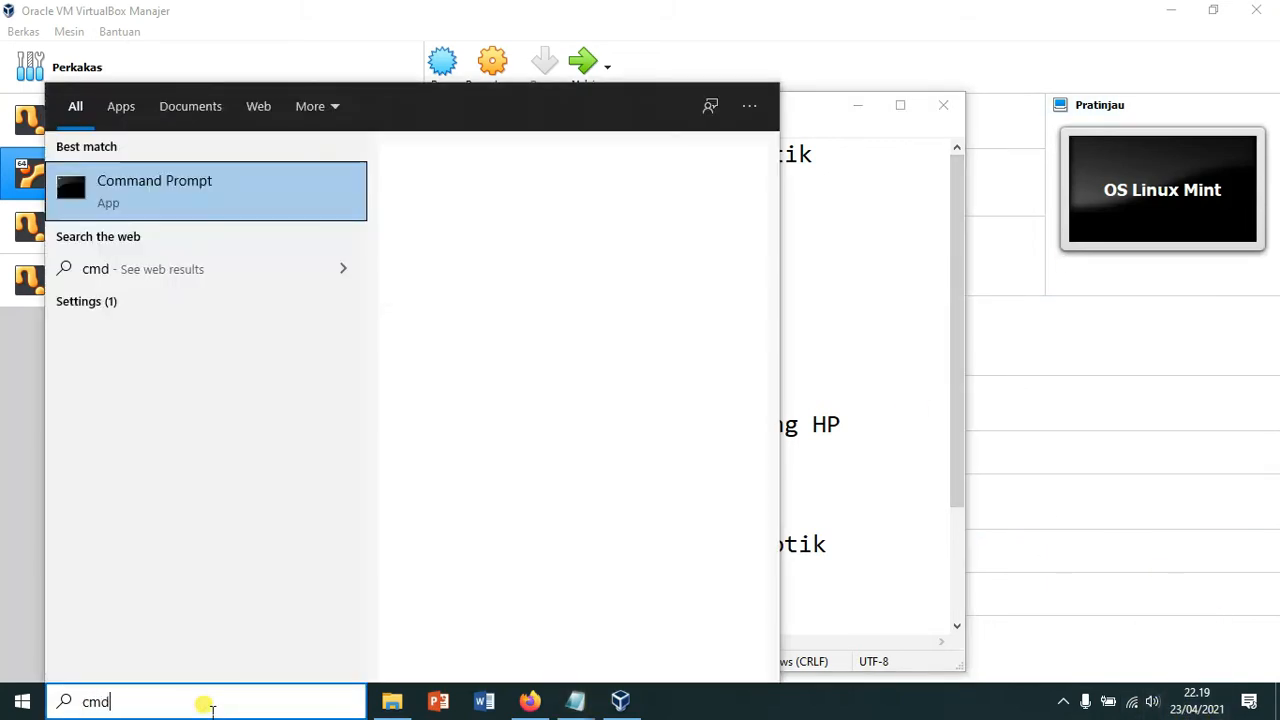
key(Return)
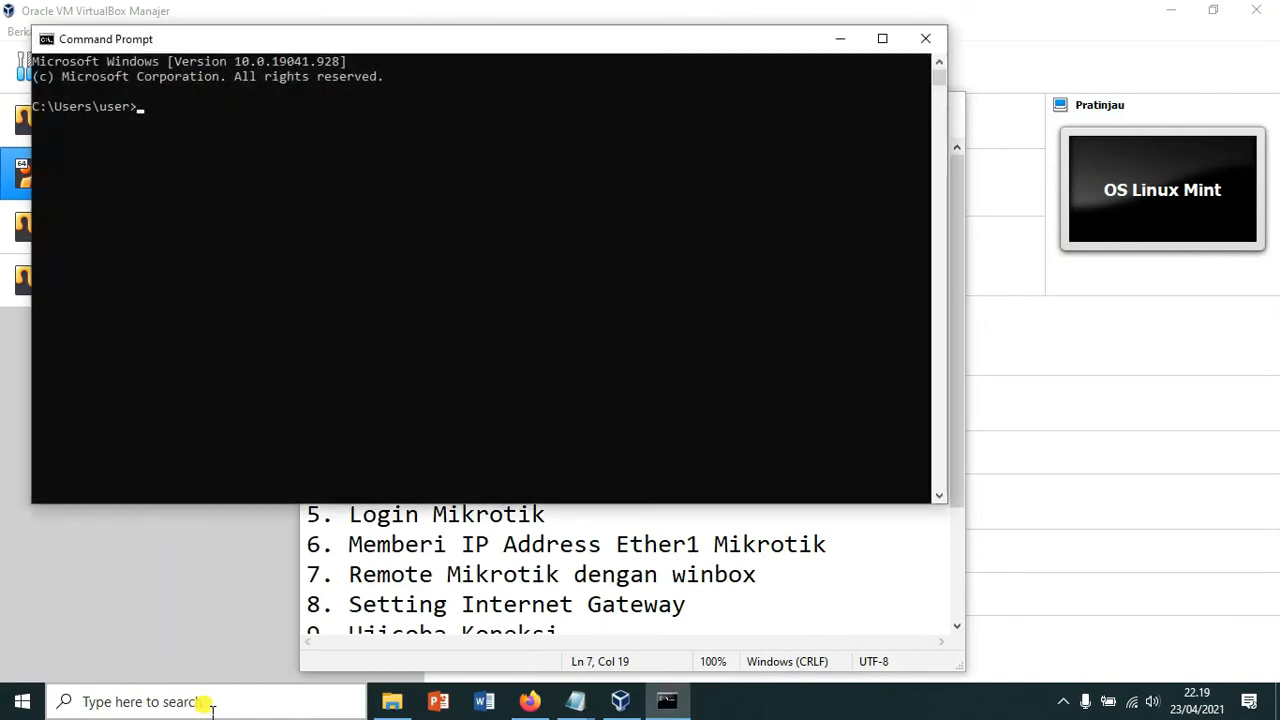
drag(466, 39, 676, 151)
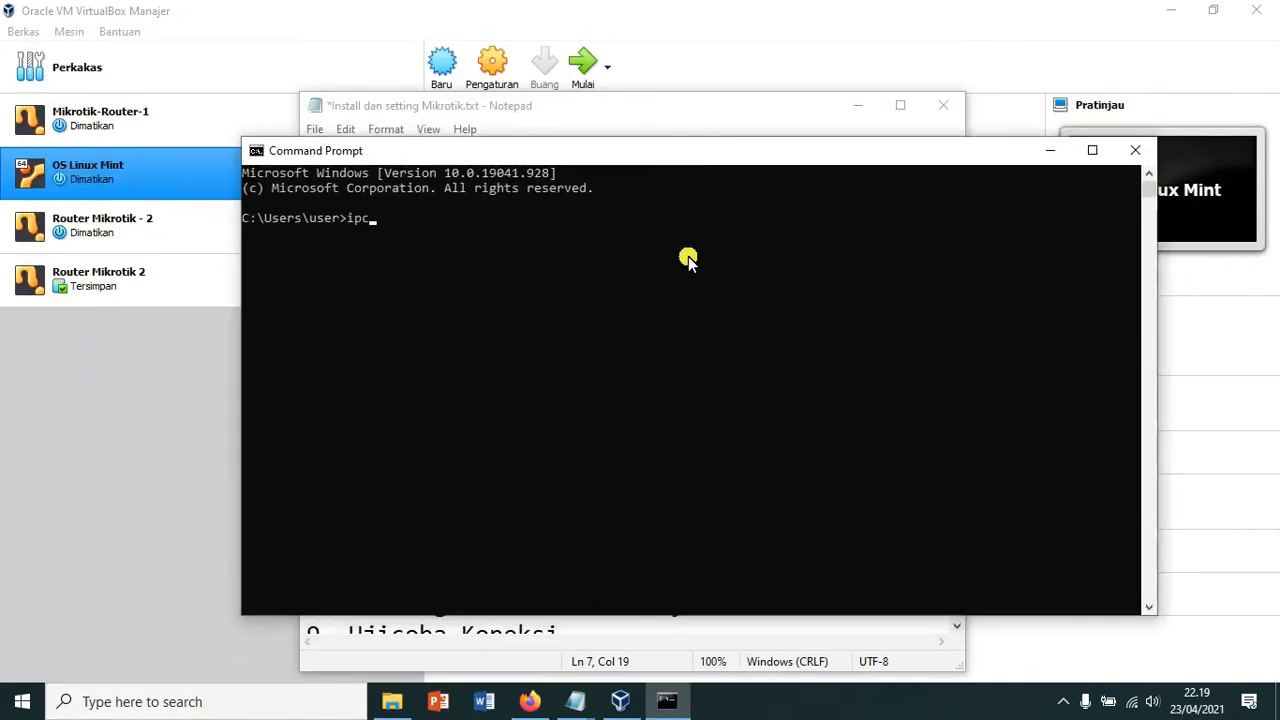
key(Return)
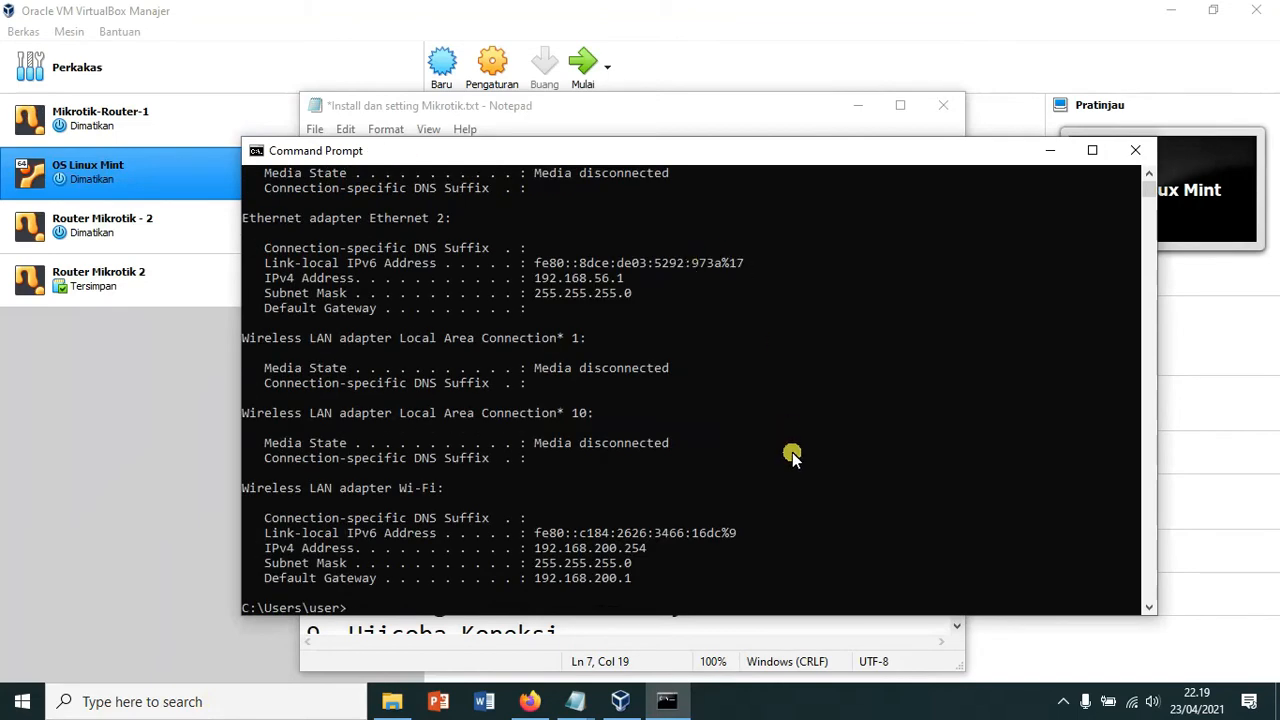
drag(717, 151, 682, 96)
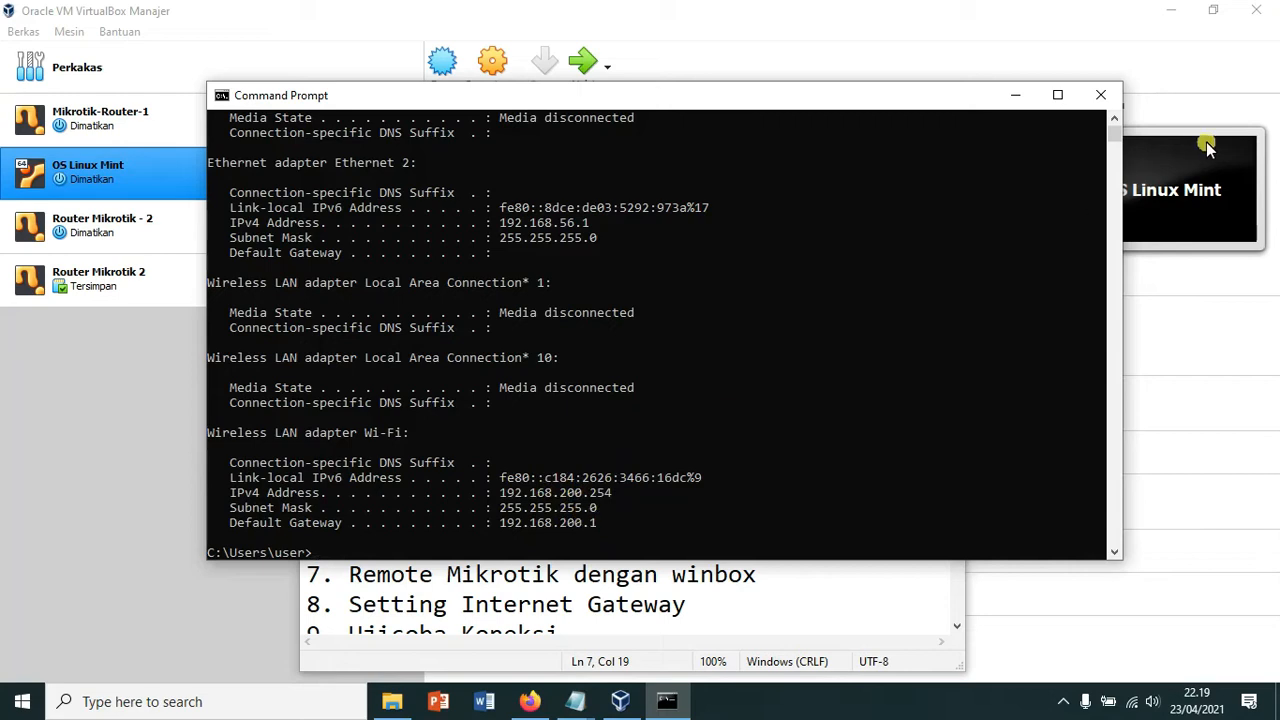
click(1105, 97)
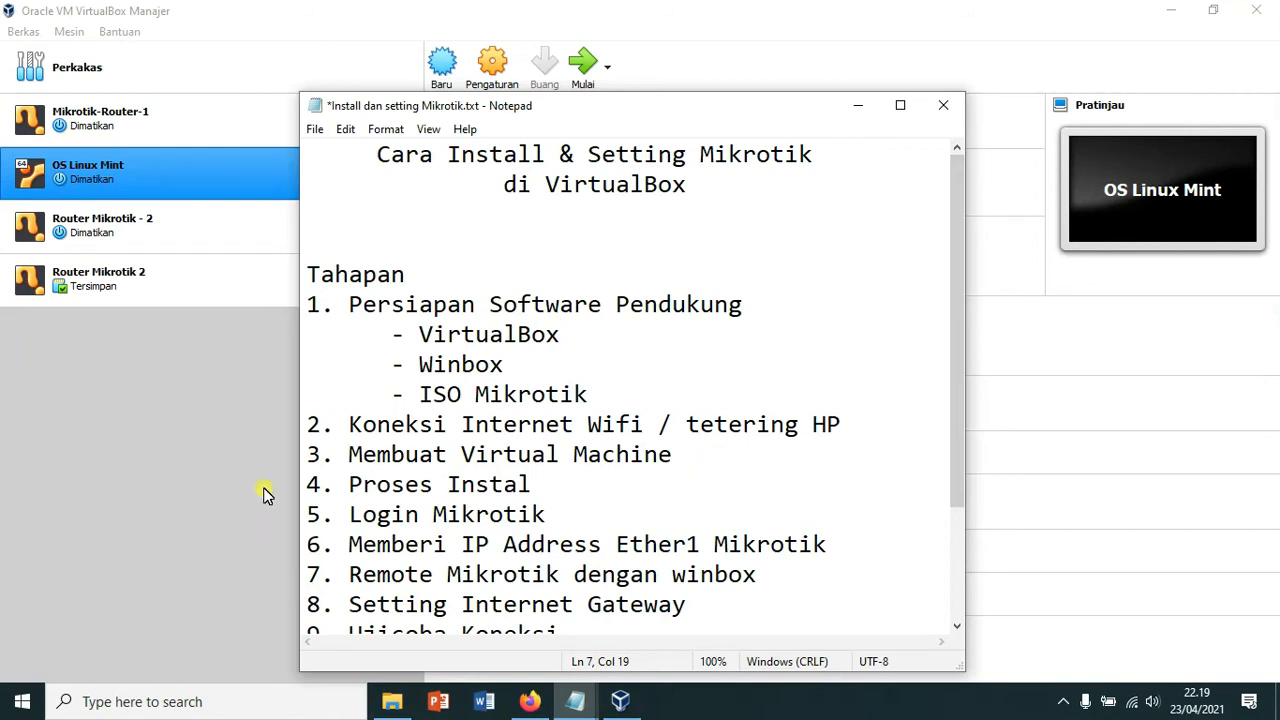
Step: Start a new VM named Router-Mikrotik-Kantor with operating system type Other
click(128, 437)
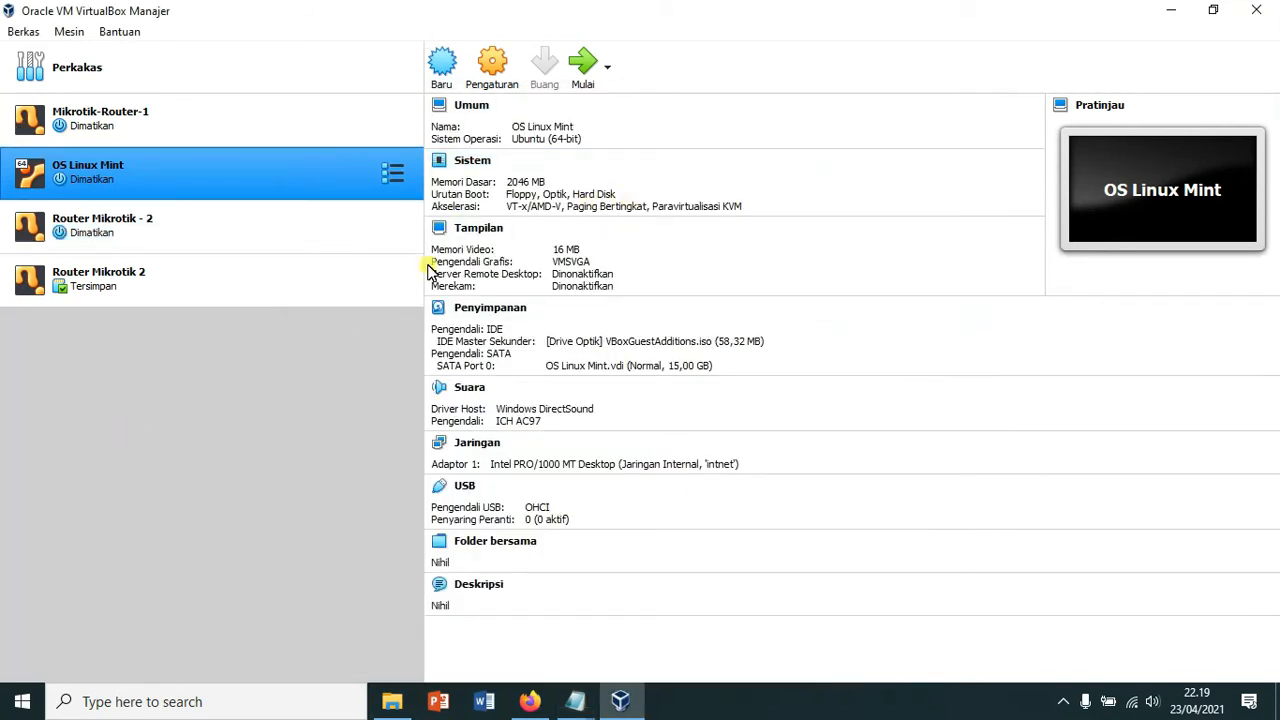
click(452, 68)
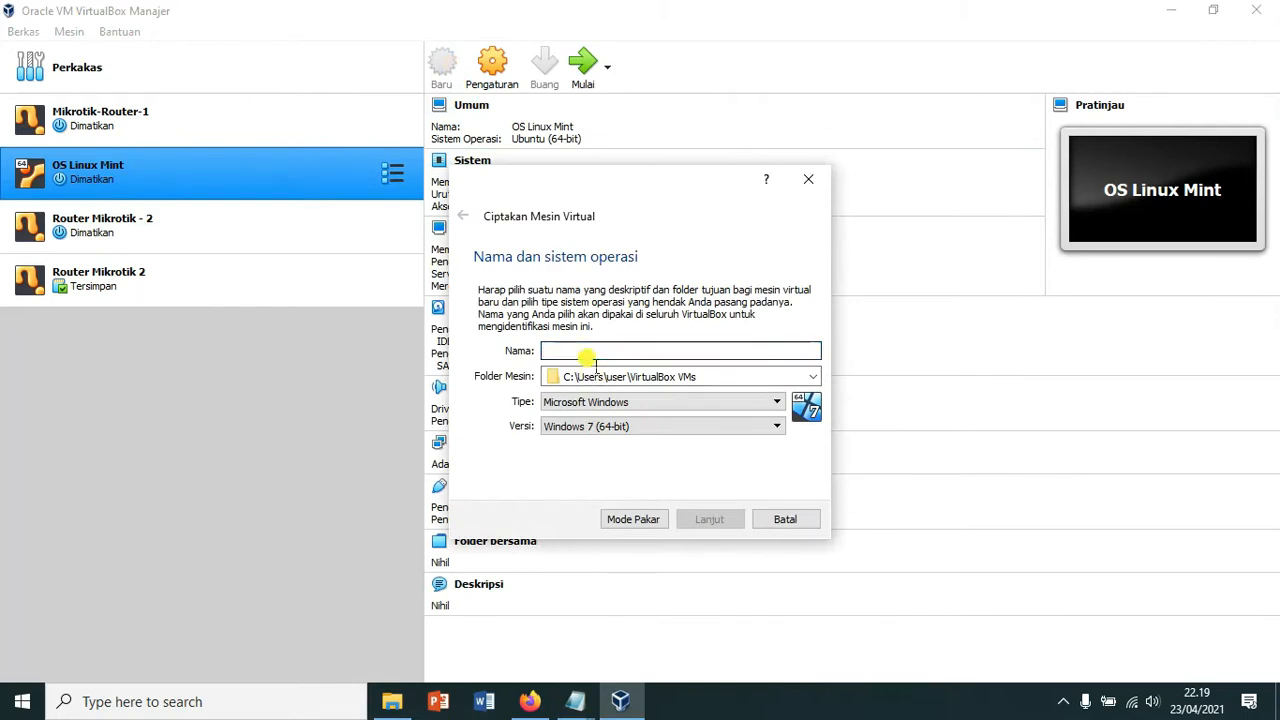
text(Router-M)
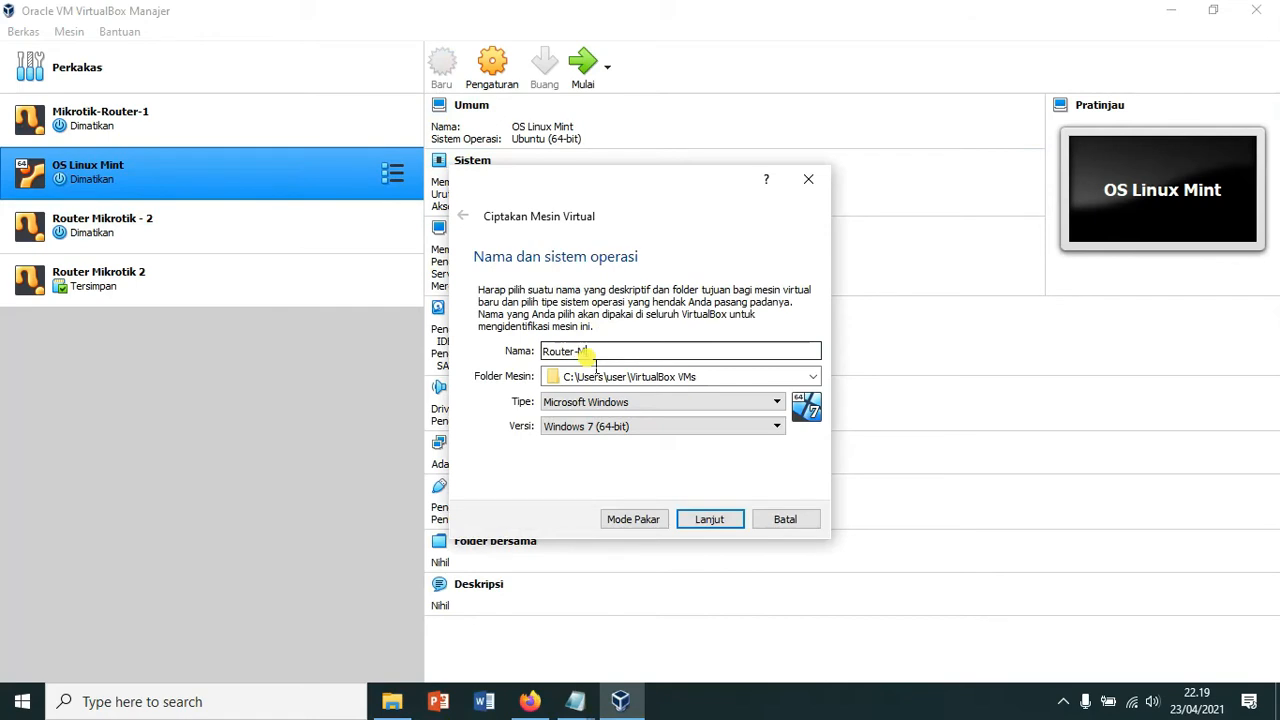
text(ikrotik)
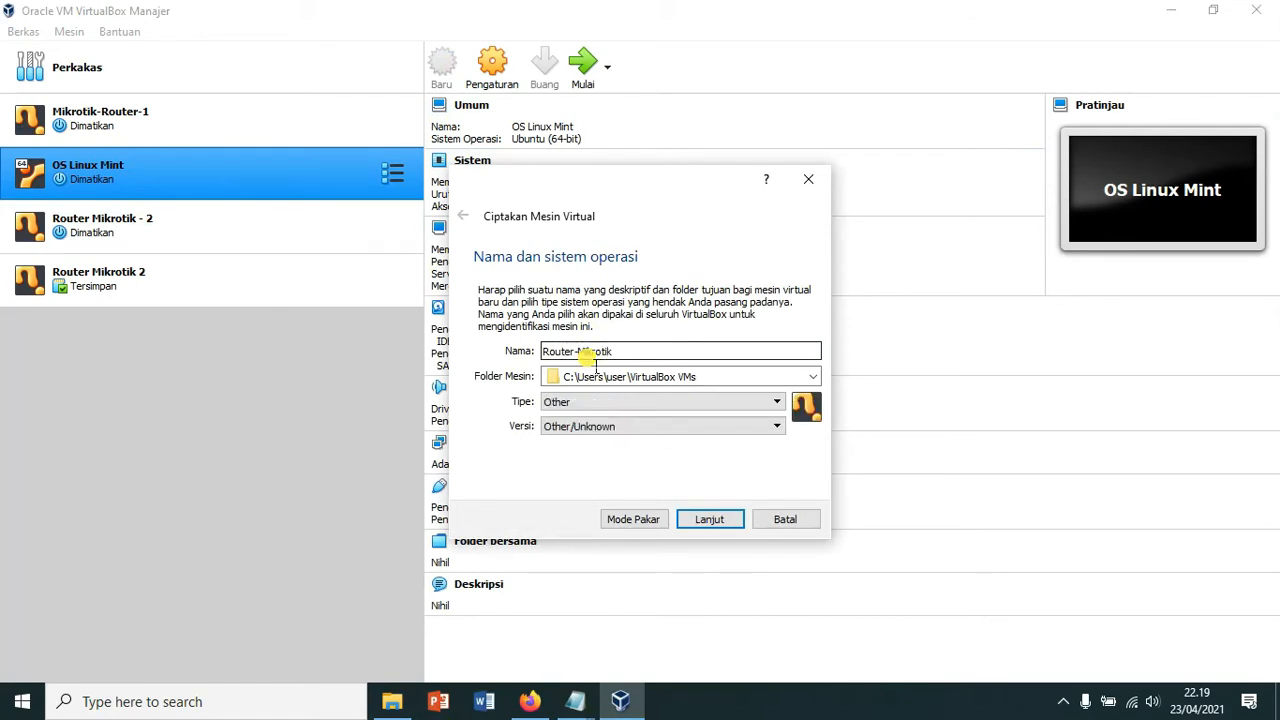
text(-Kantor)
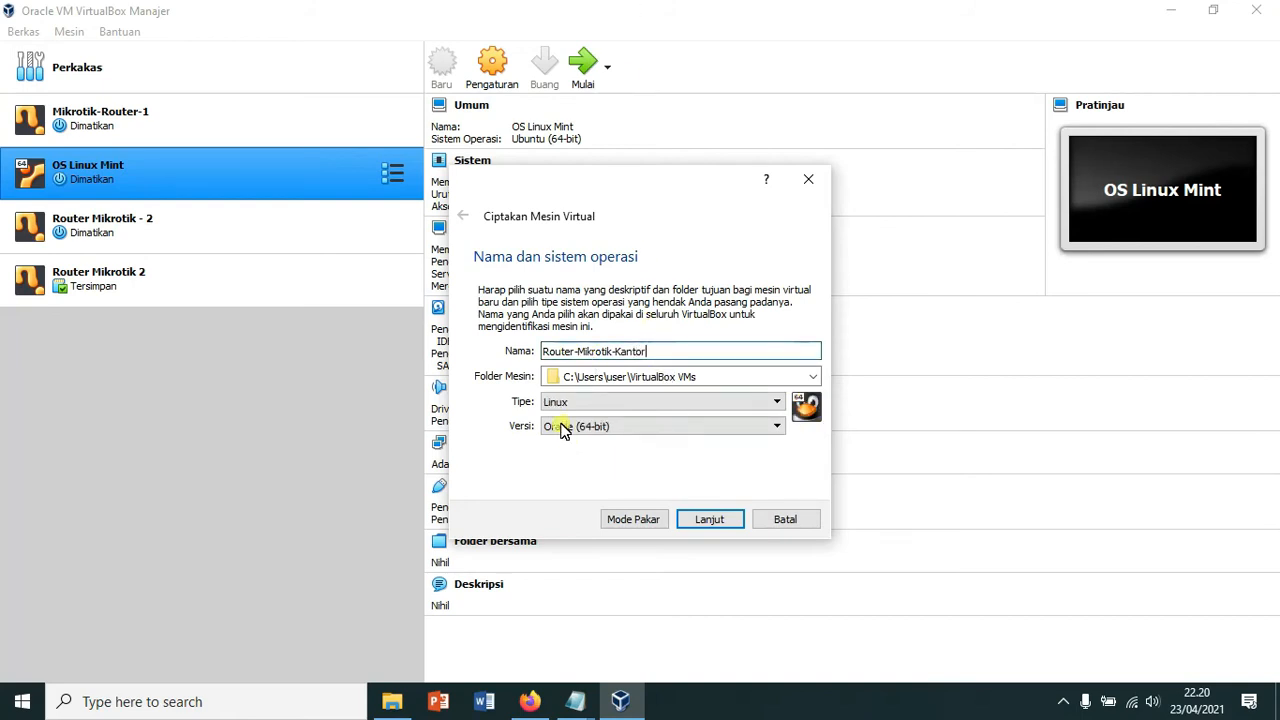
click(777, 405)
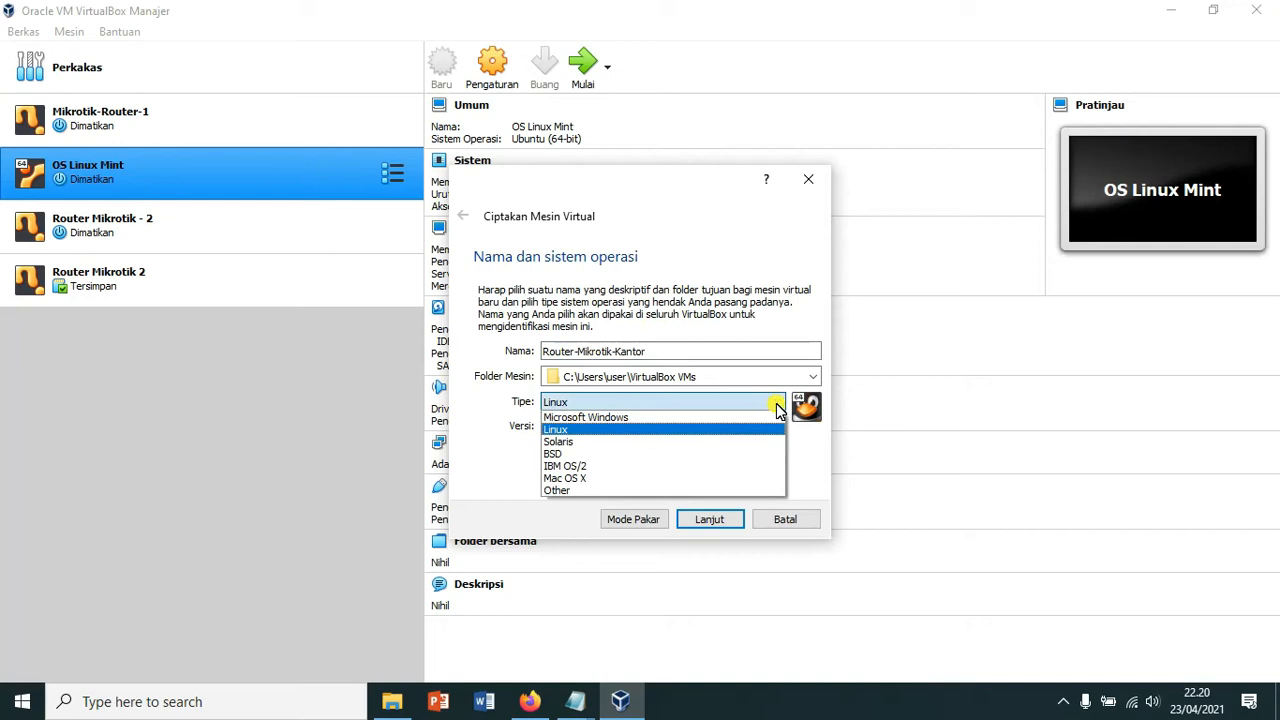
click(600, 490)
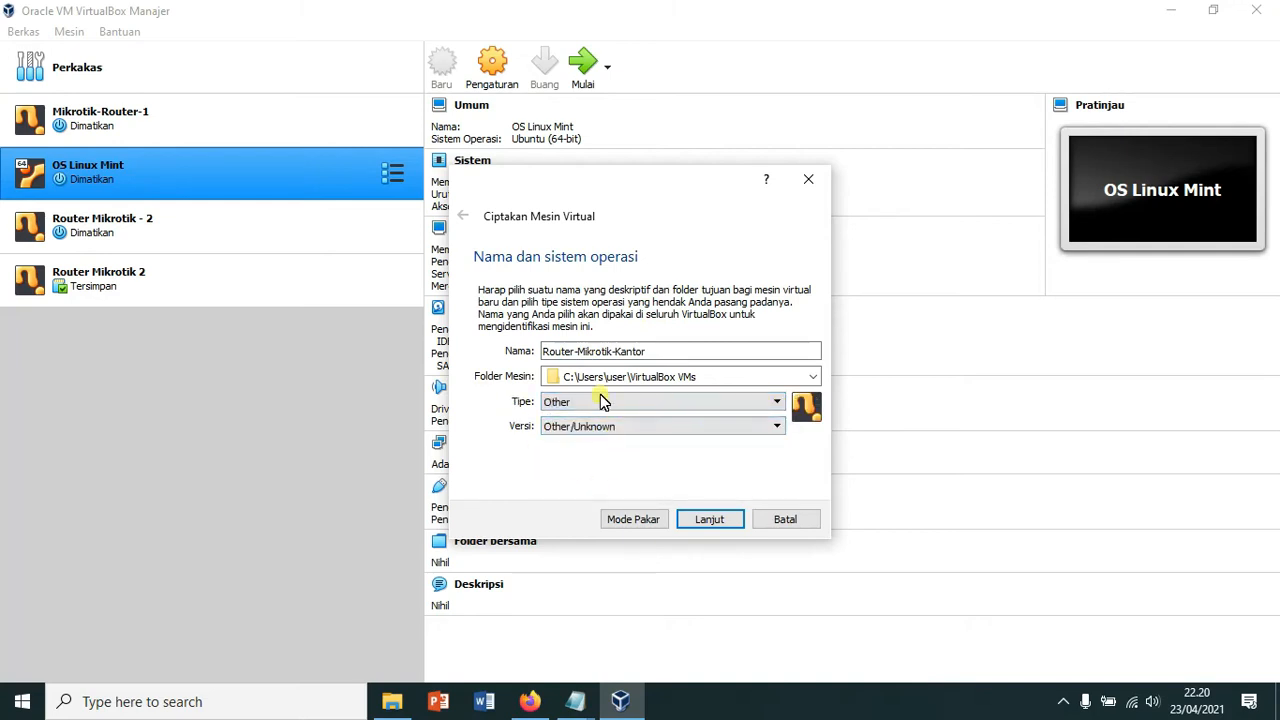
Step: Give the VM 128 MB of memory and choose to create a new virtual hard disk
click(722, 520)
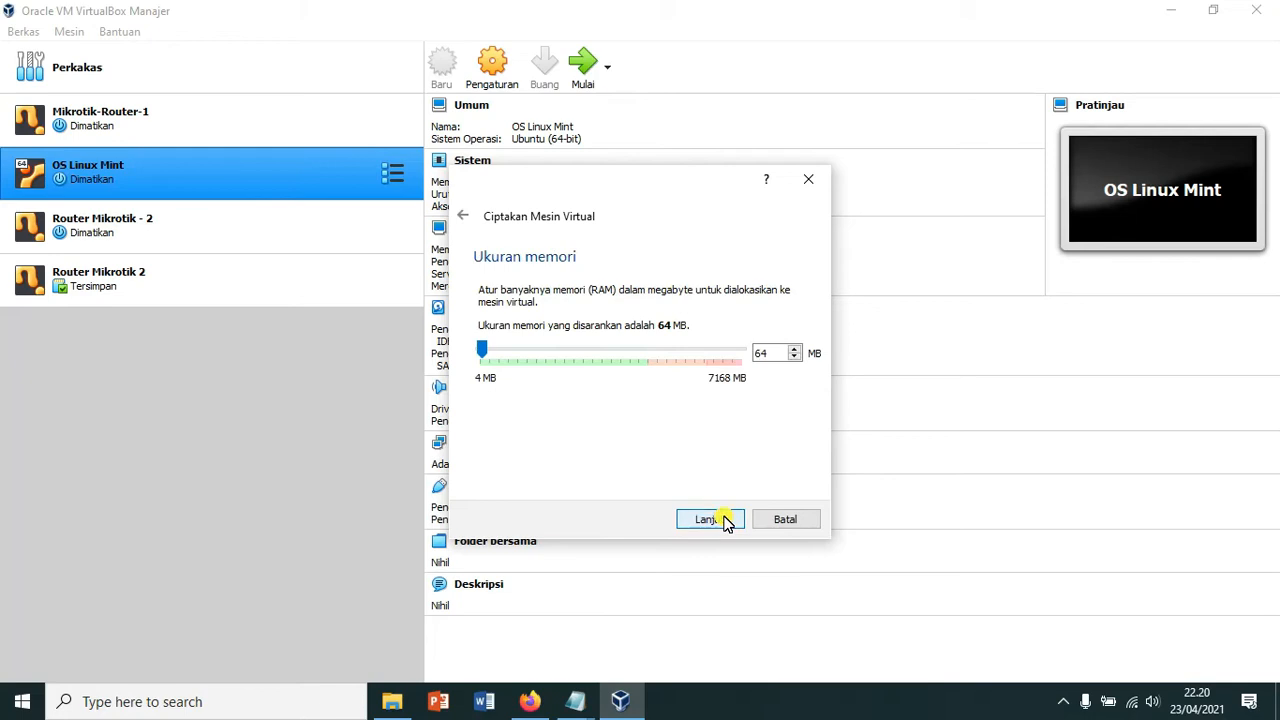
click(773, 354)
drag(779, 356, 741, 357)
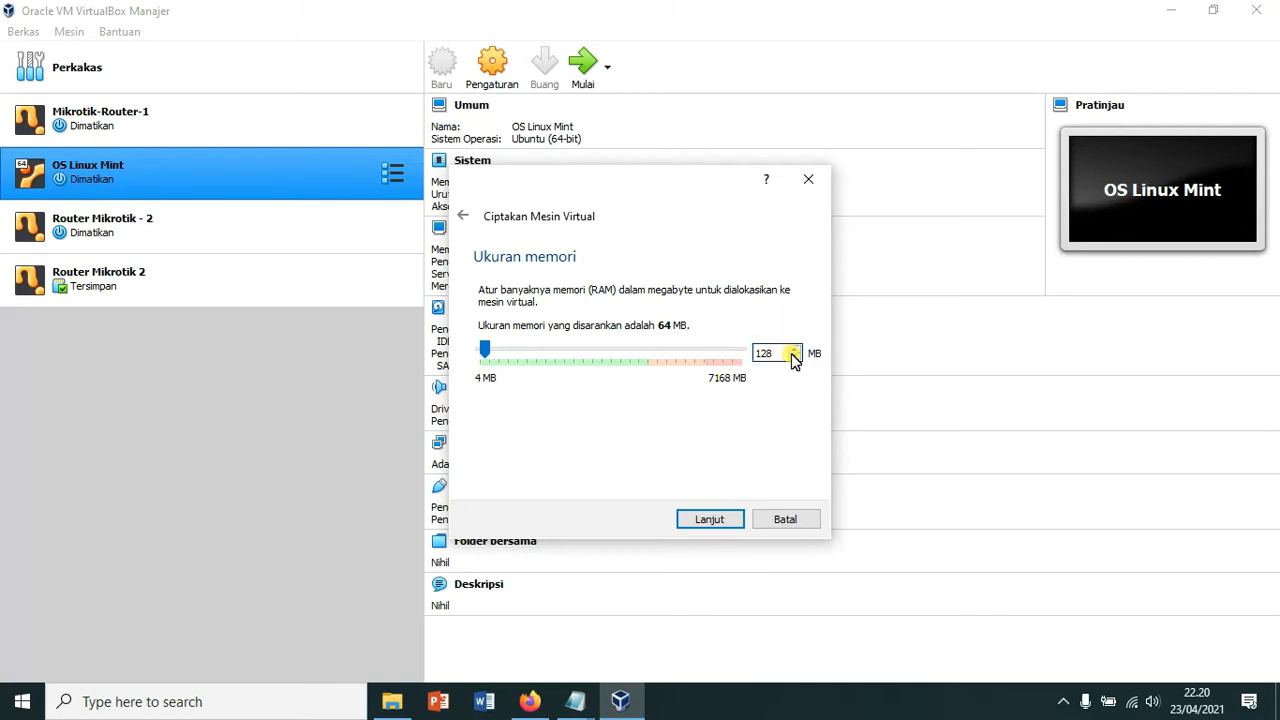
click(713, 522)
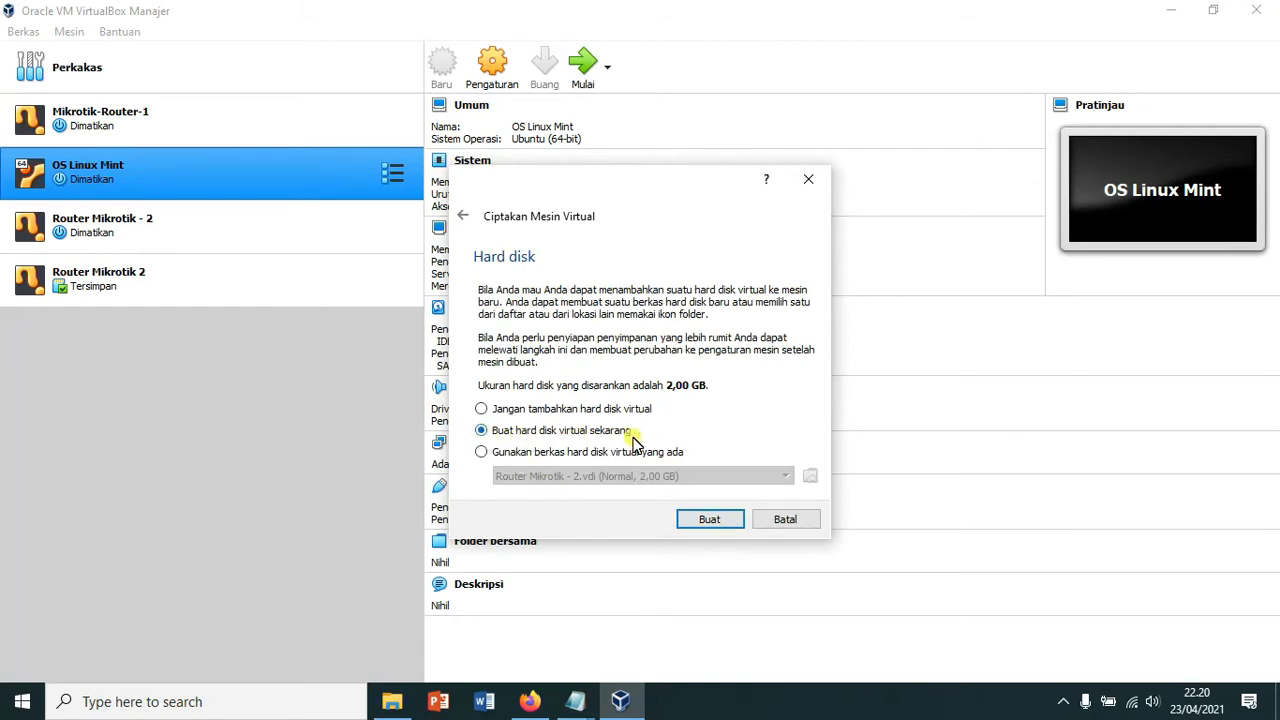
click(710, 520)
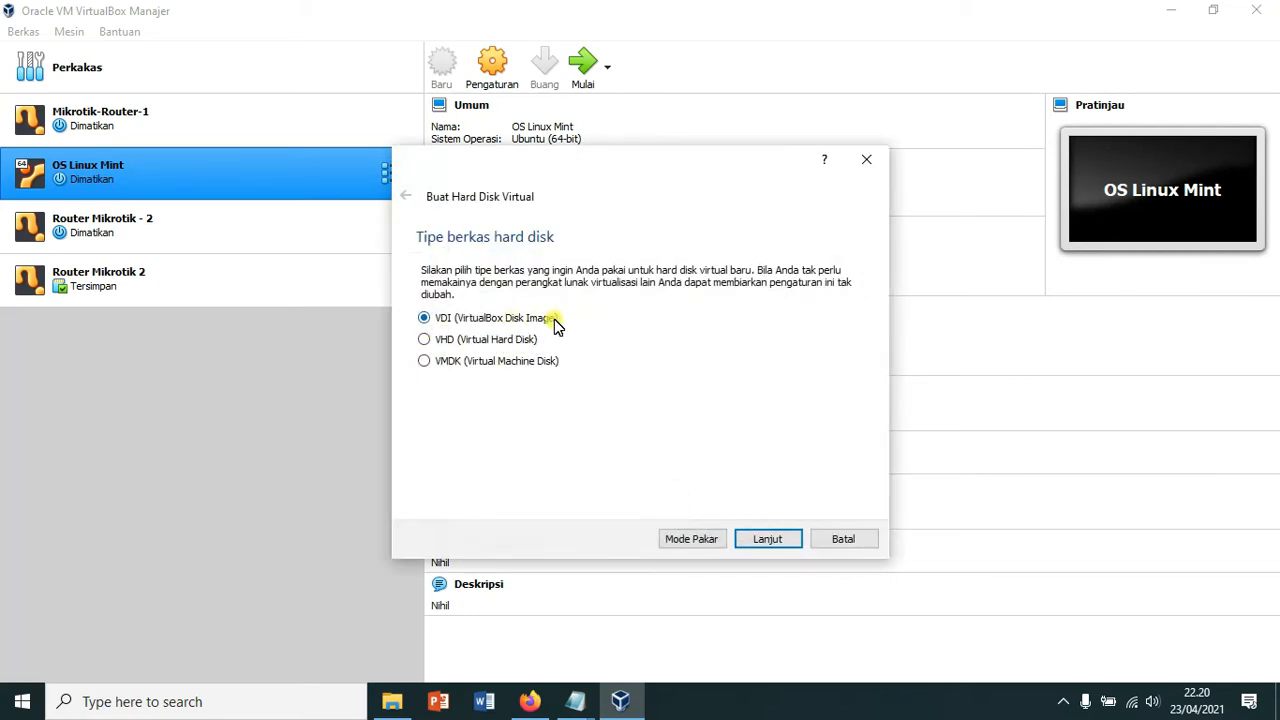
Step: Create a dynamically allocated 1 GB VDI disk to finish the Router-Mikrotik-Kantor VM
click(777, 538)
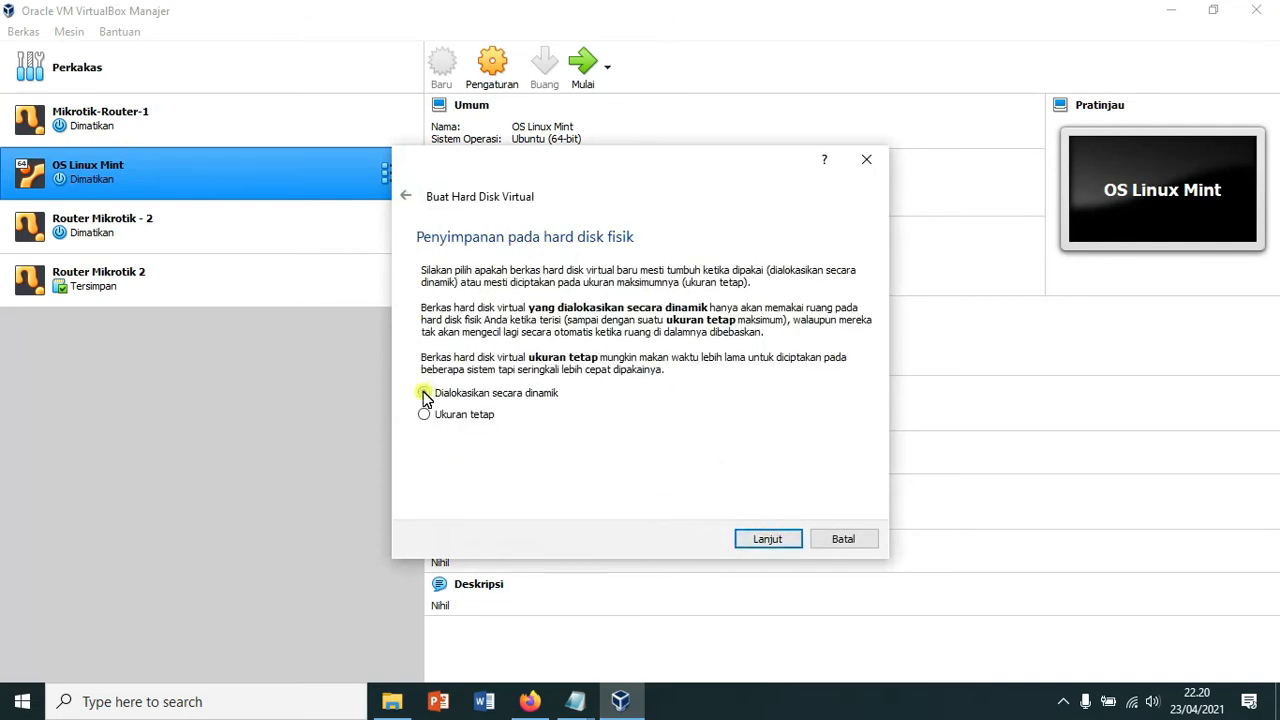
click(787, 542)
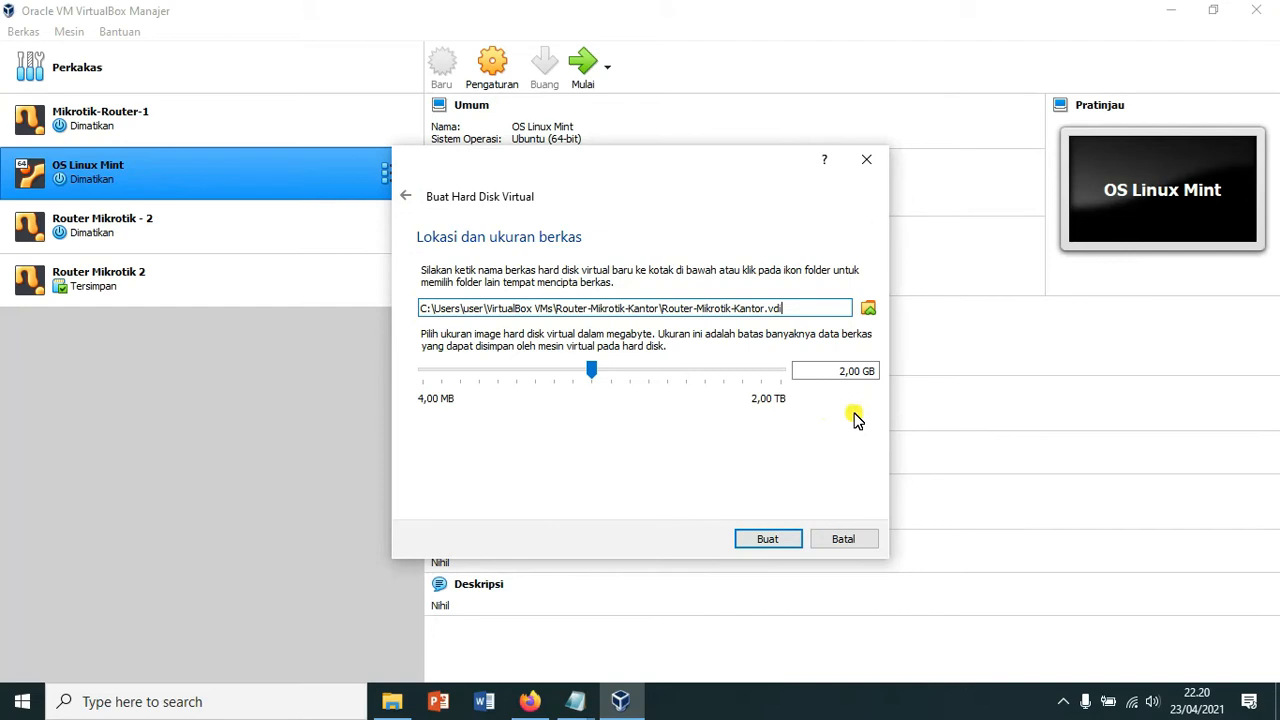
click(845, 370)
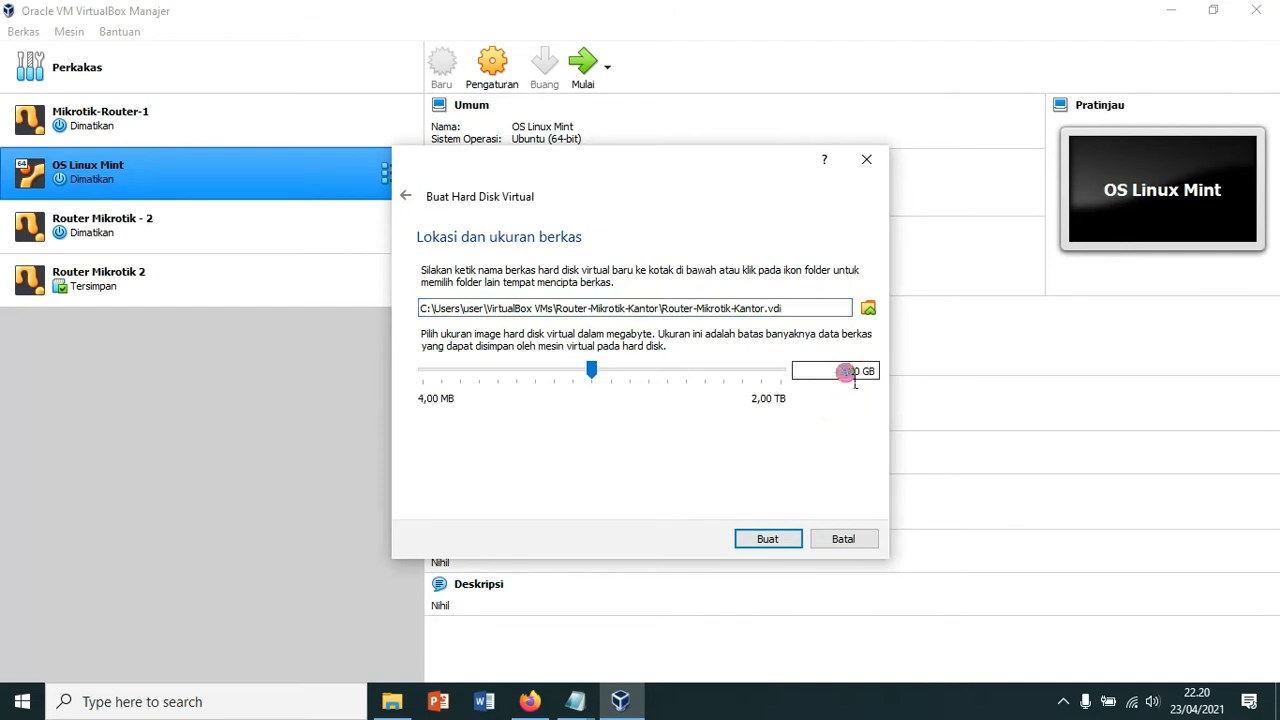
key(BackSpace)
text(1)
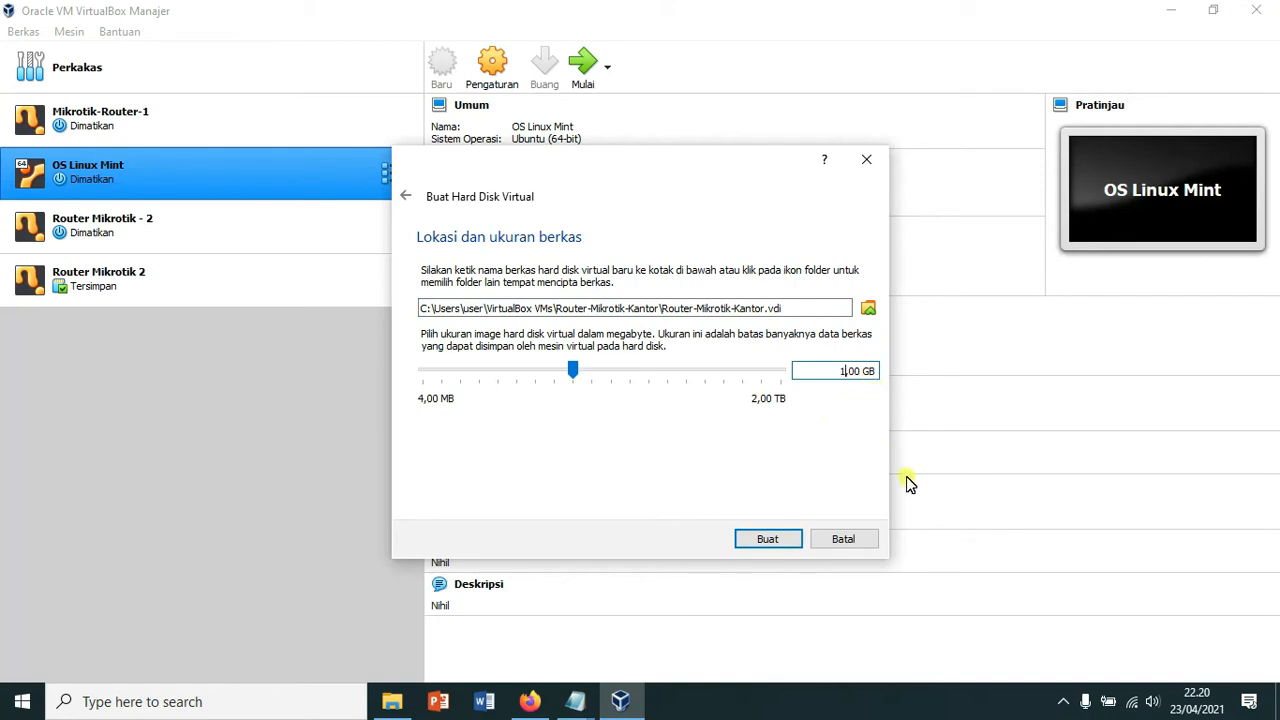
click(789, 544)
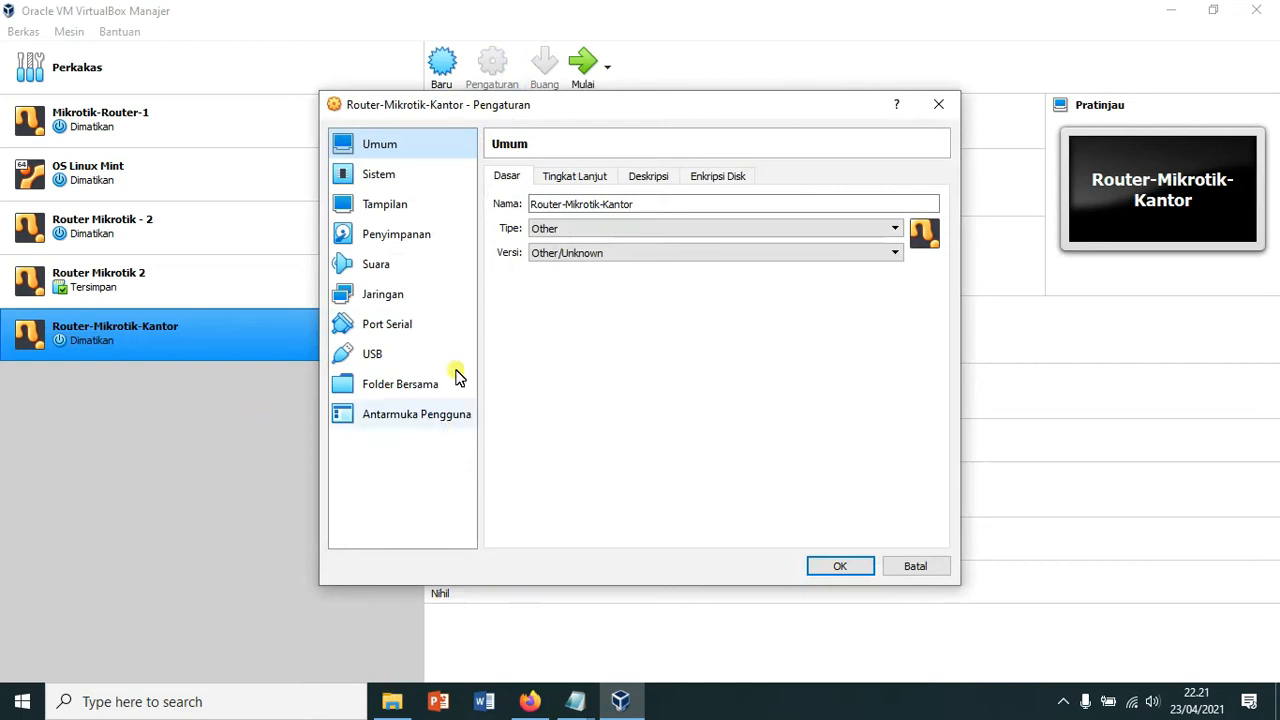
Step: Attach network adapter 1 as a Bridged Adapter
click(382, 296)
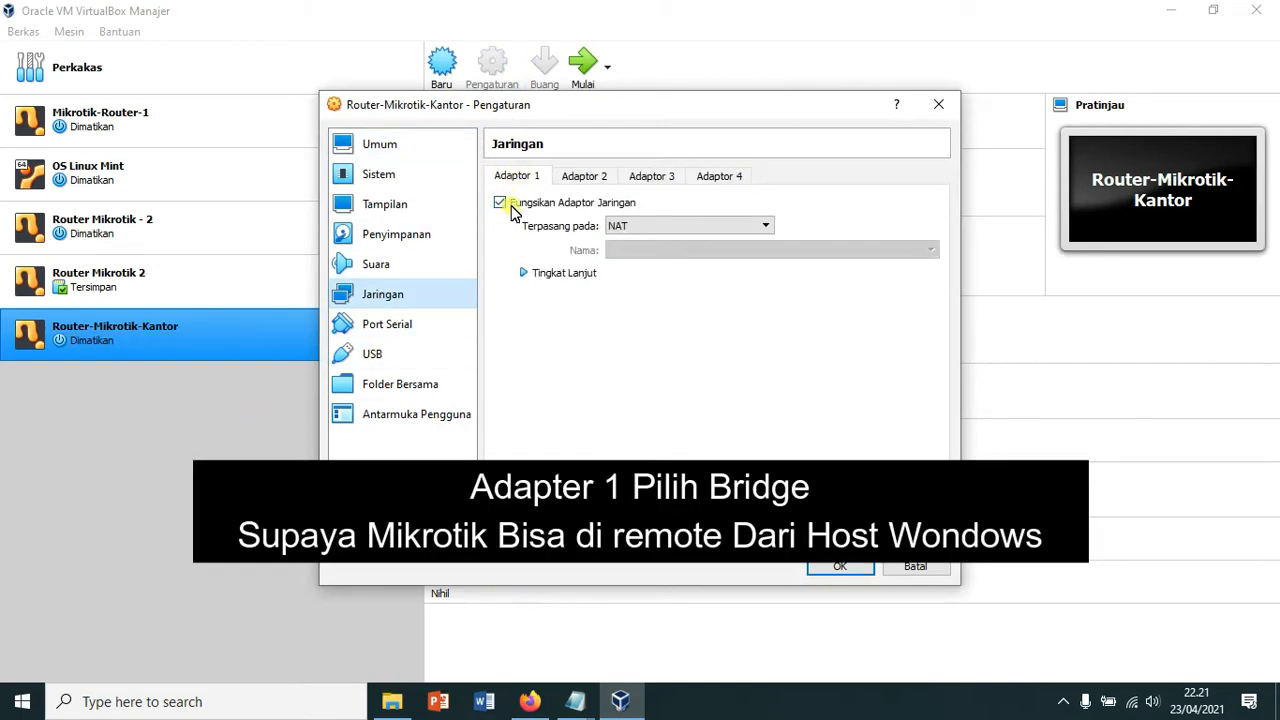
click(766, 229)
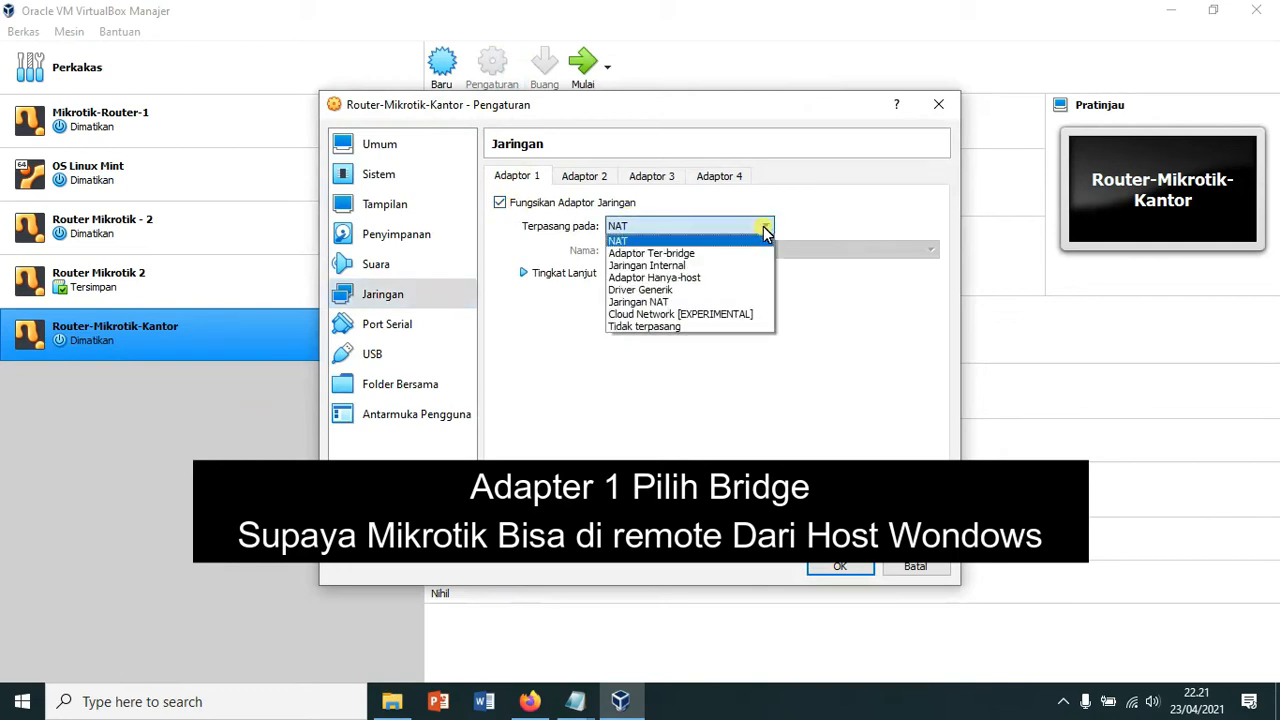
click(706, 253)
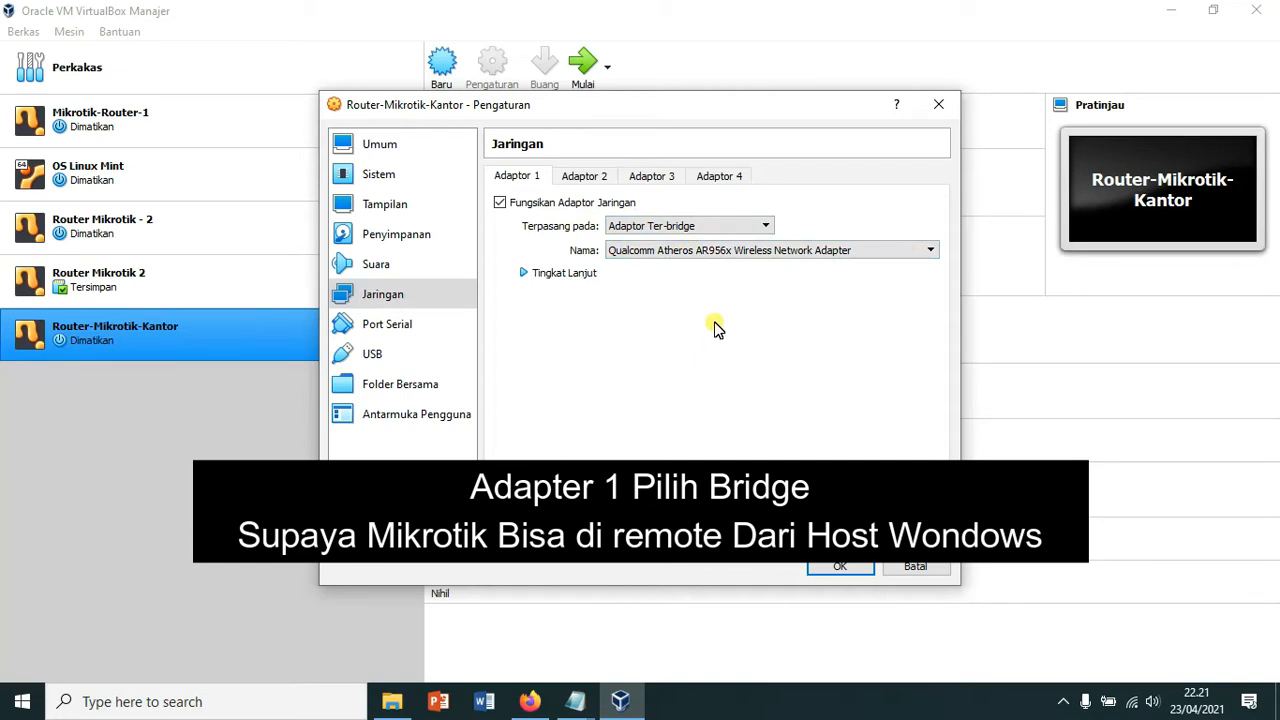
Step: Enable adapter 2 on the internal network 'intnet' and save the network settings
click(574, 176)
click(500, 202)
click(764, 228)
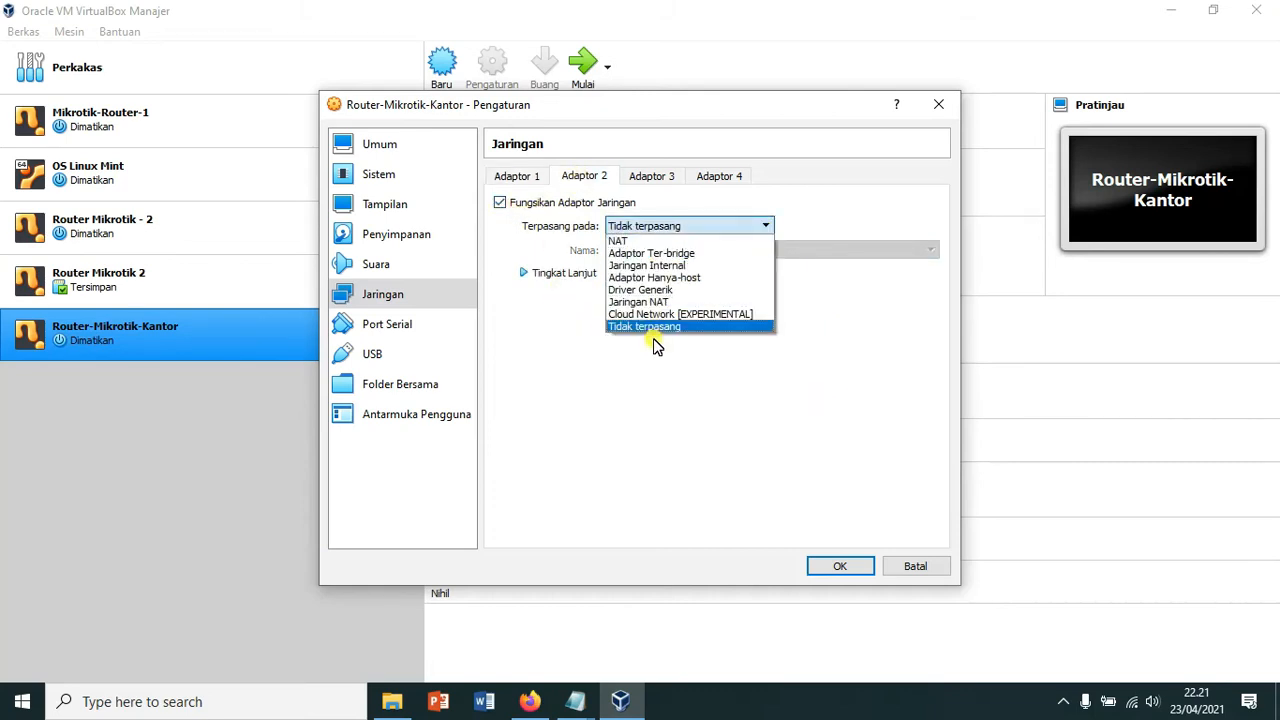
click(665, 265)
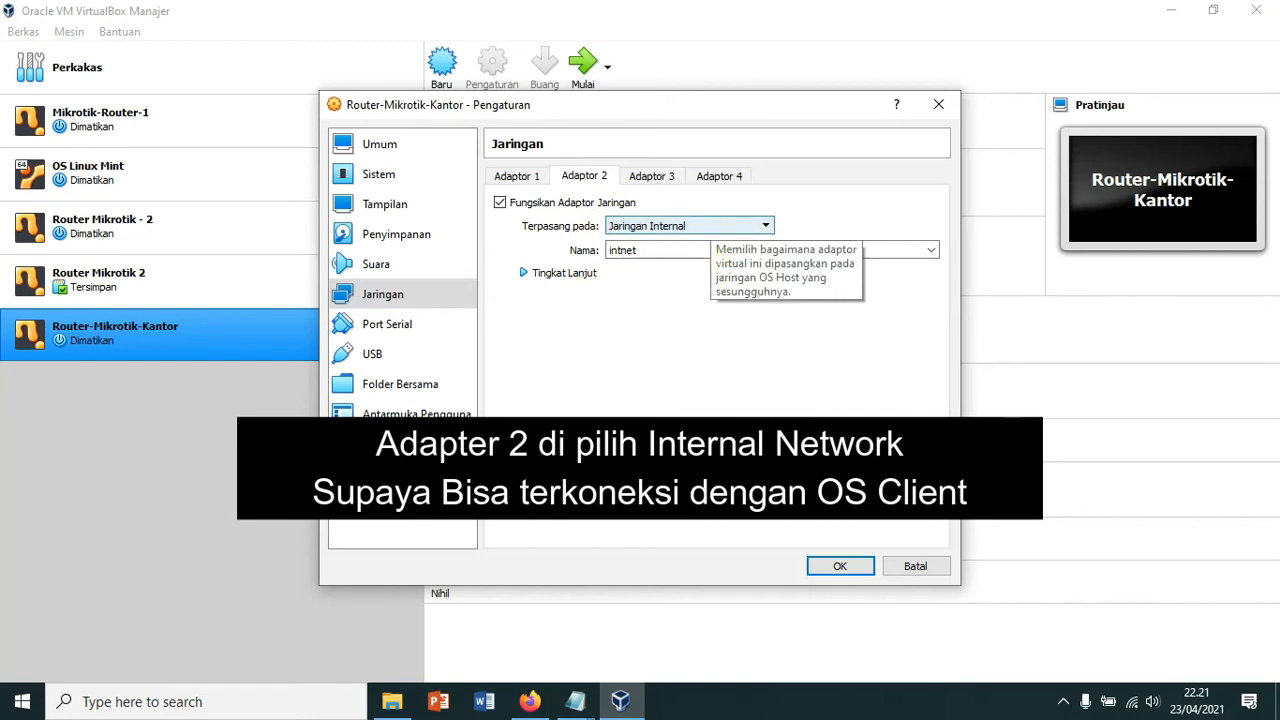
click(838, 567)
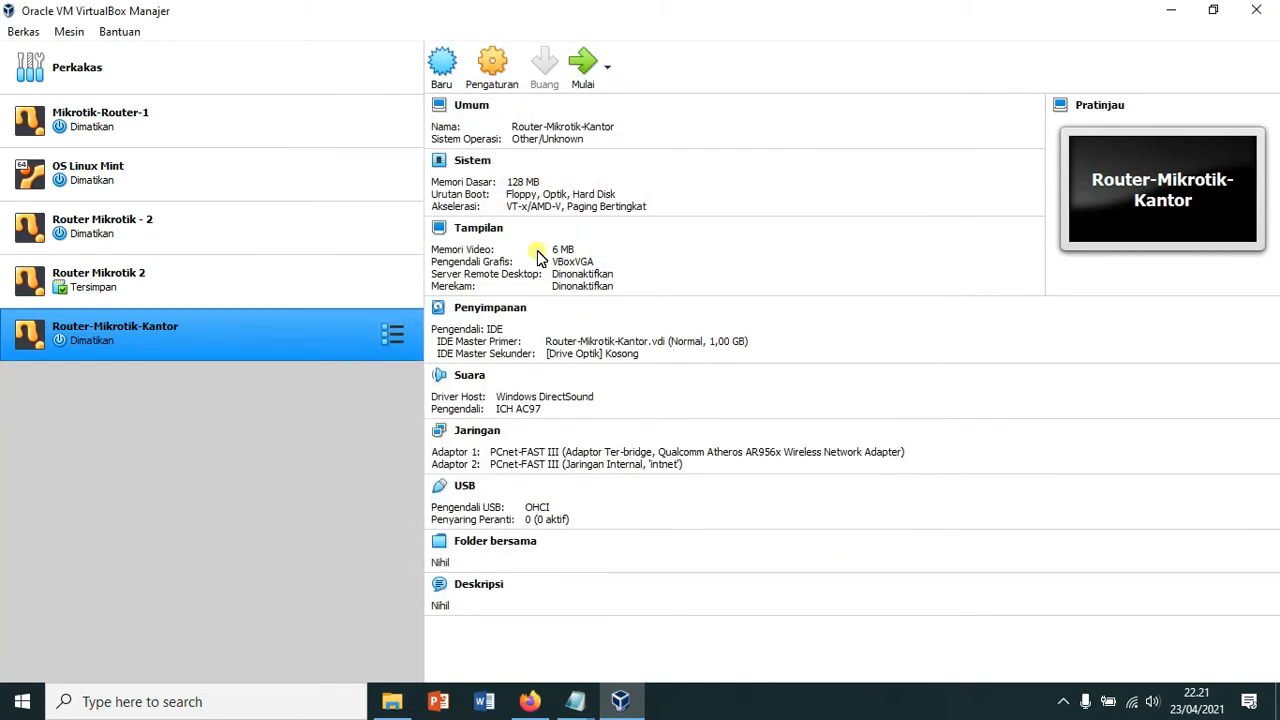
click(492, 65)
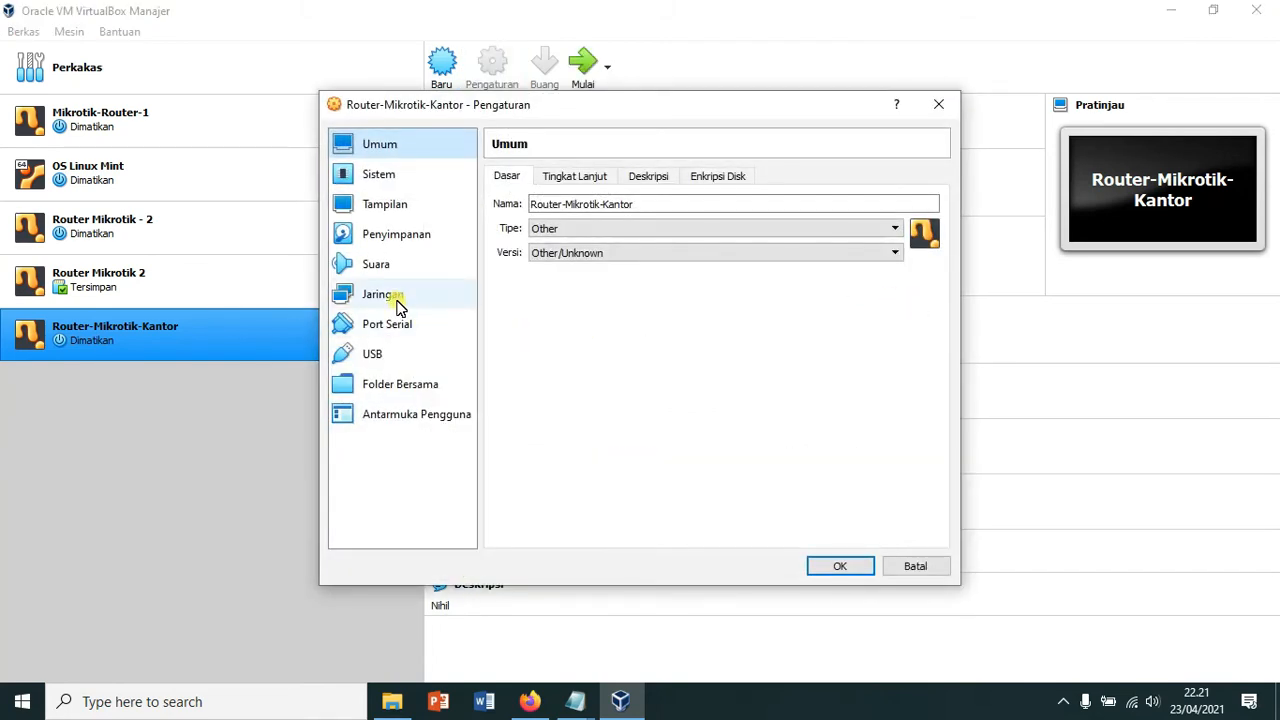
Step: In storage settings, select the empty optical drive and browse for a disk image
click(394, 240)
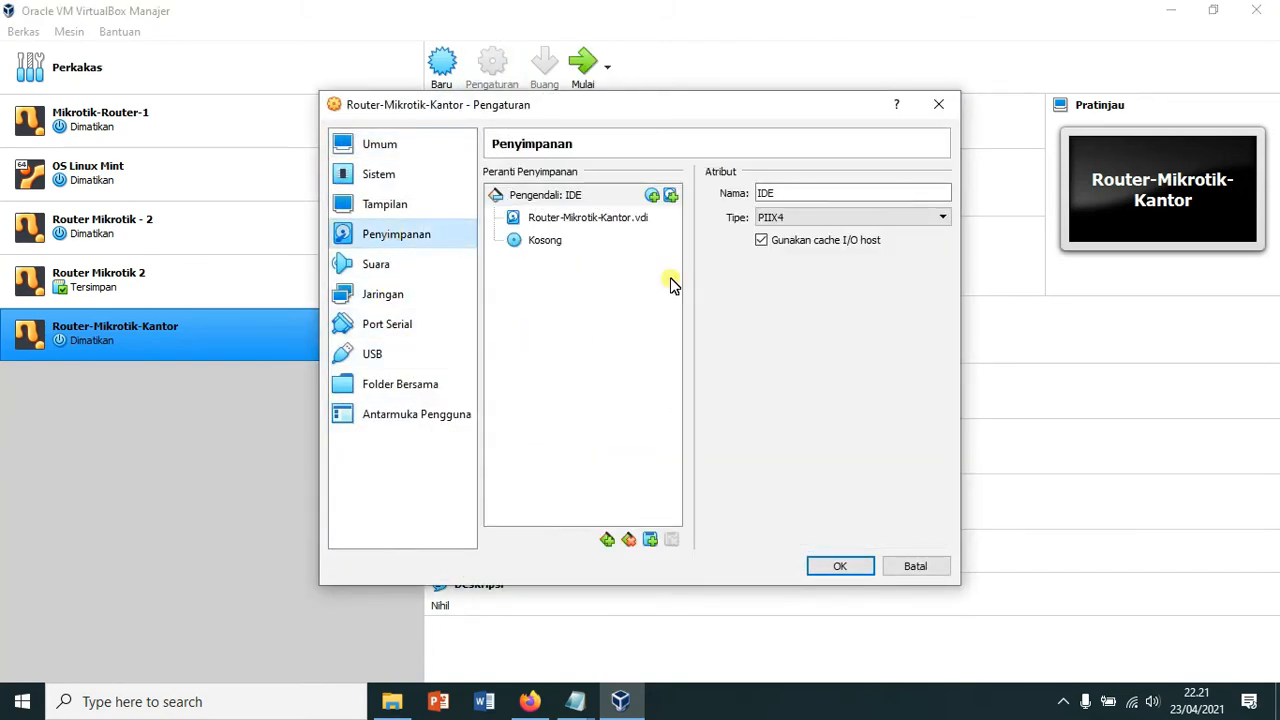
click(543, 242)
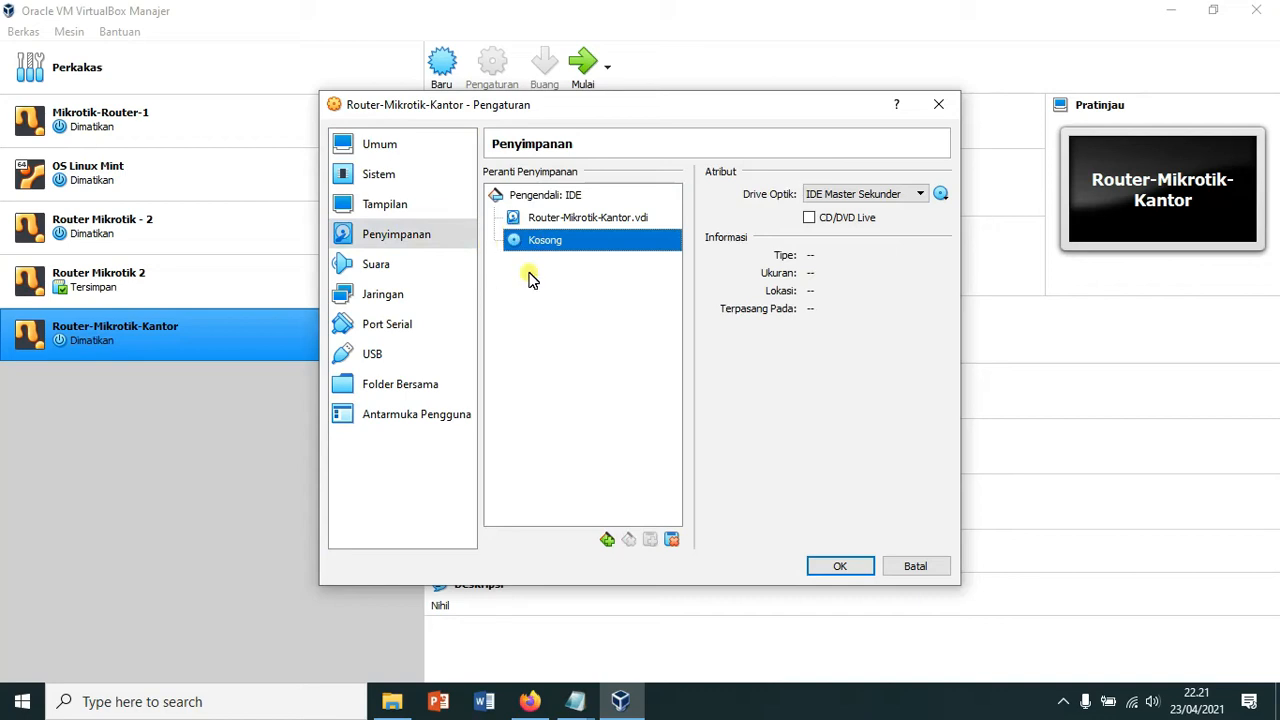
click(941, 196)
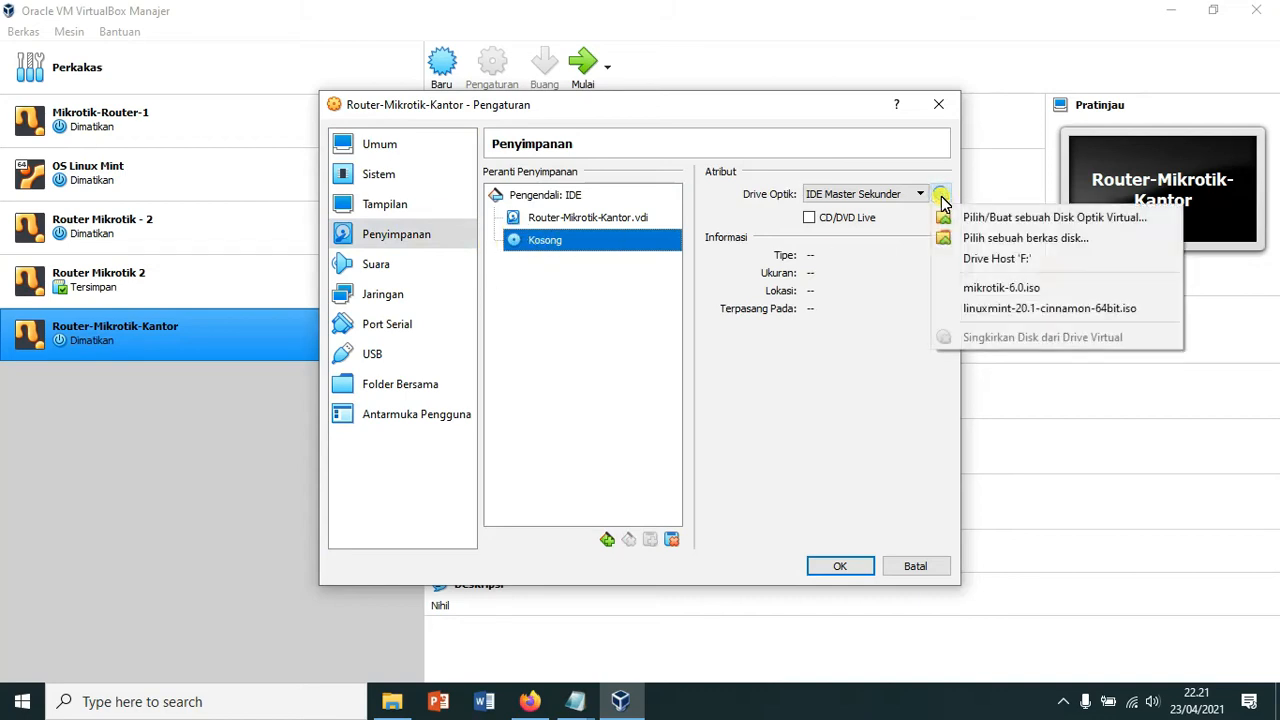
click(978, 246)
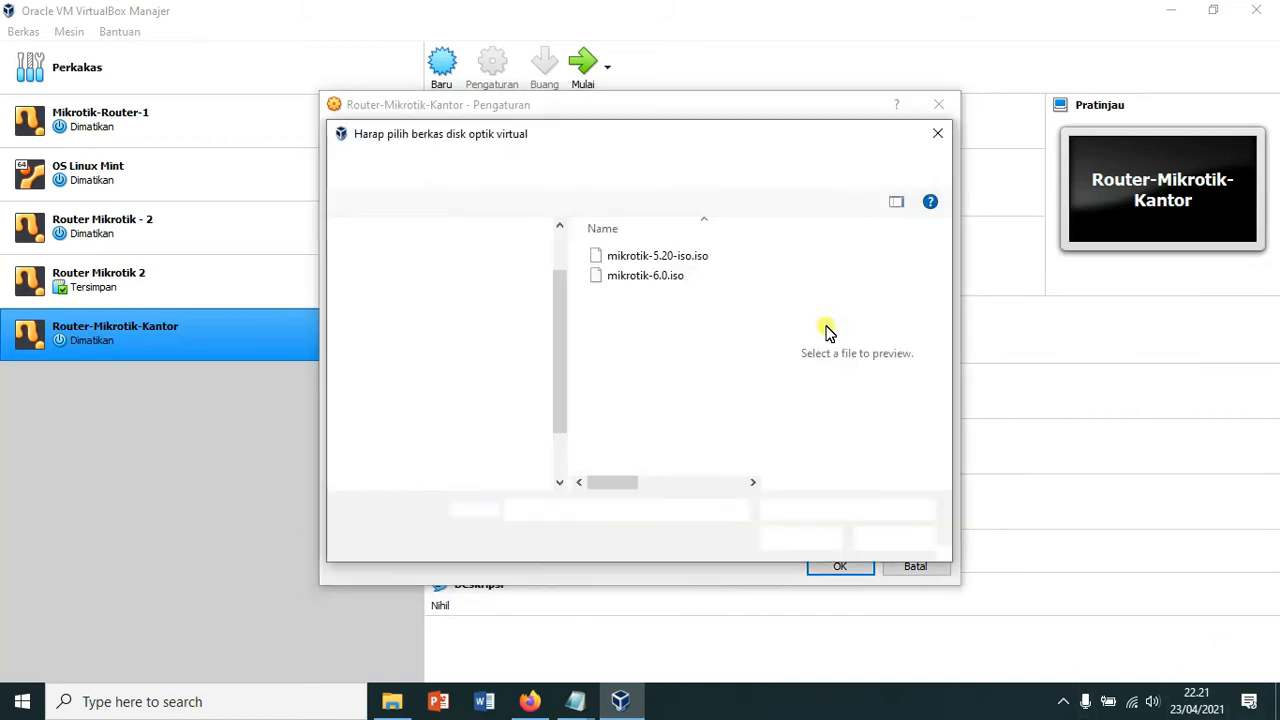
Step: Load mikrotik-6.20.iso from the Desktop MIKROTIK folder into the drive and save
mouse_move(563, 306)
mouse_down()
mouse_move(565, 282)
mouse_move(561, 308)
mouse_up()
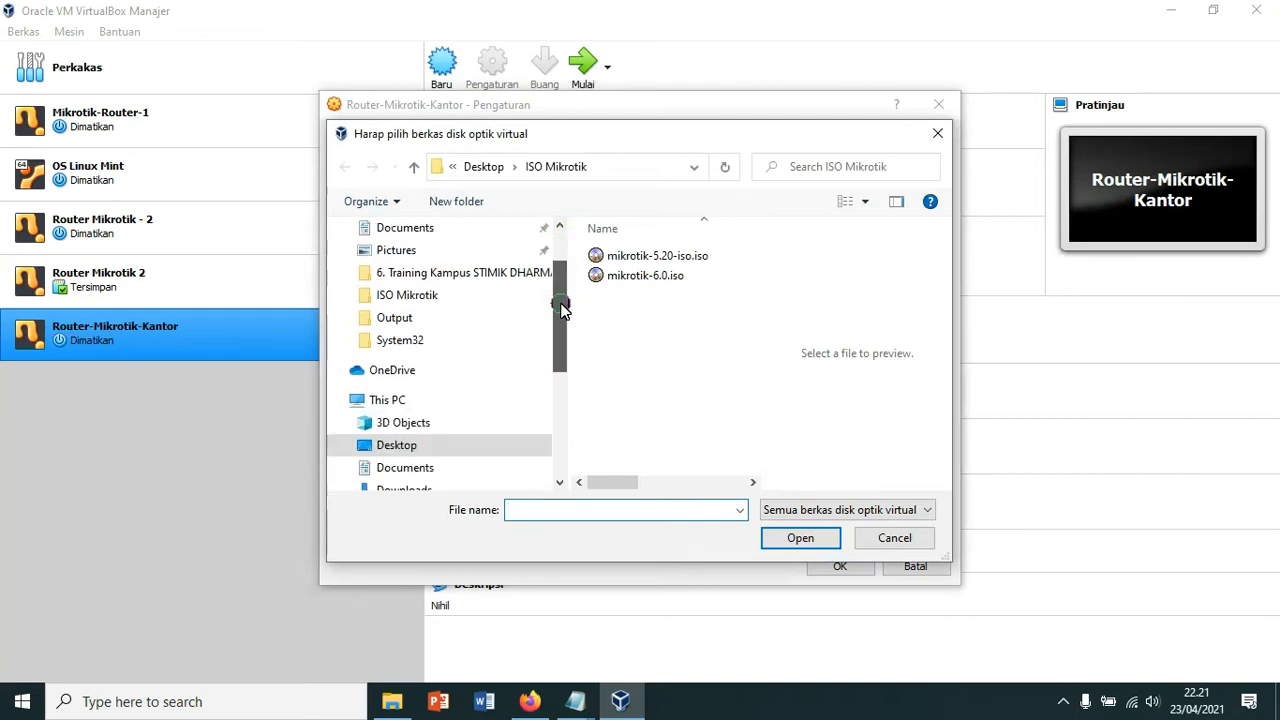
drag(561, 308, 560, 264)
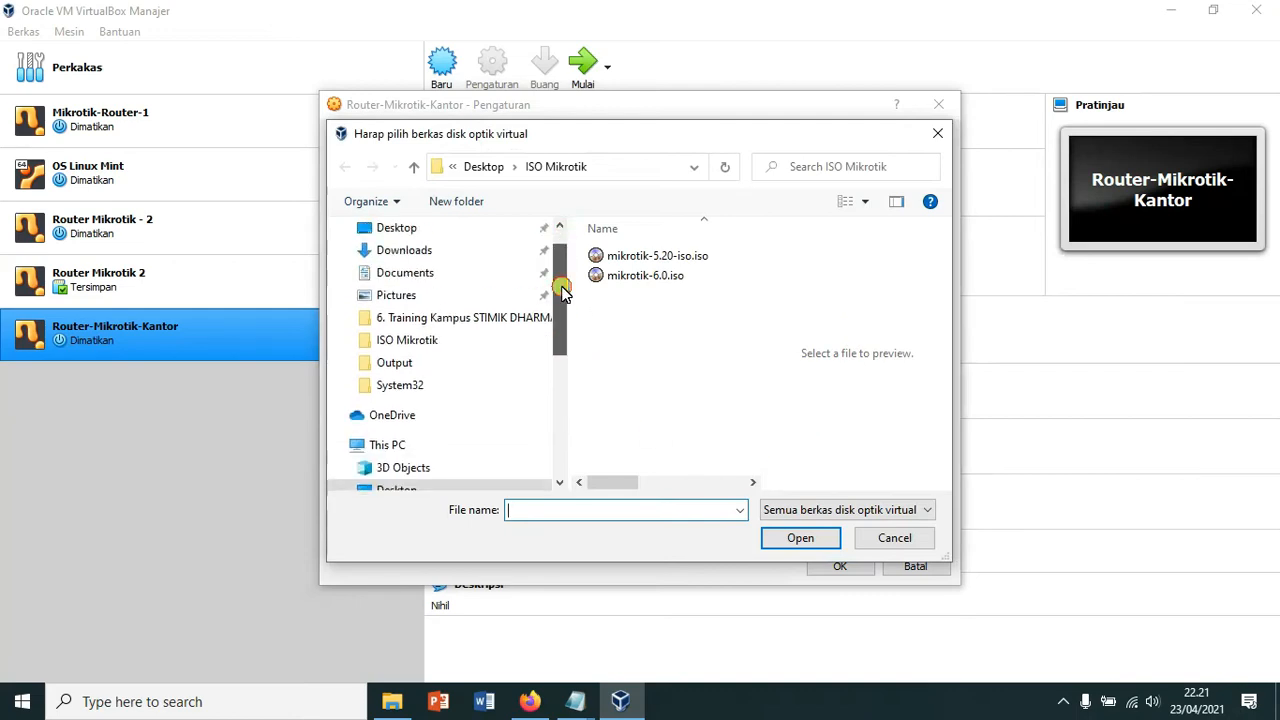
click(405, 227)
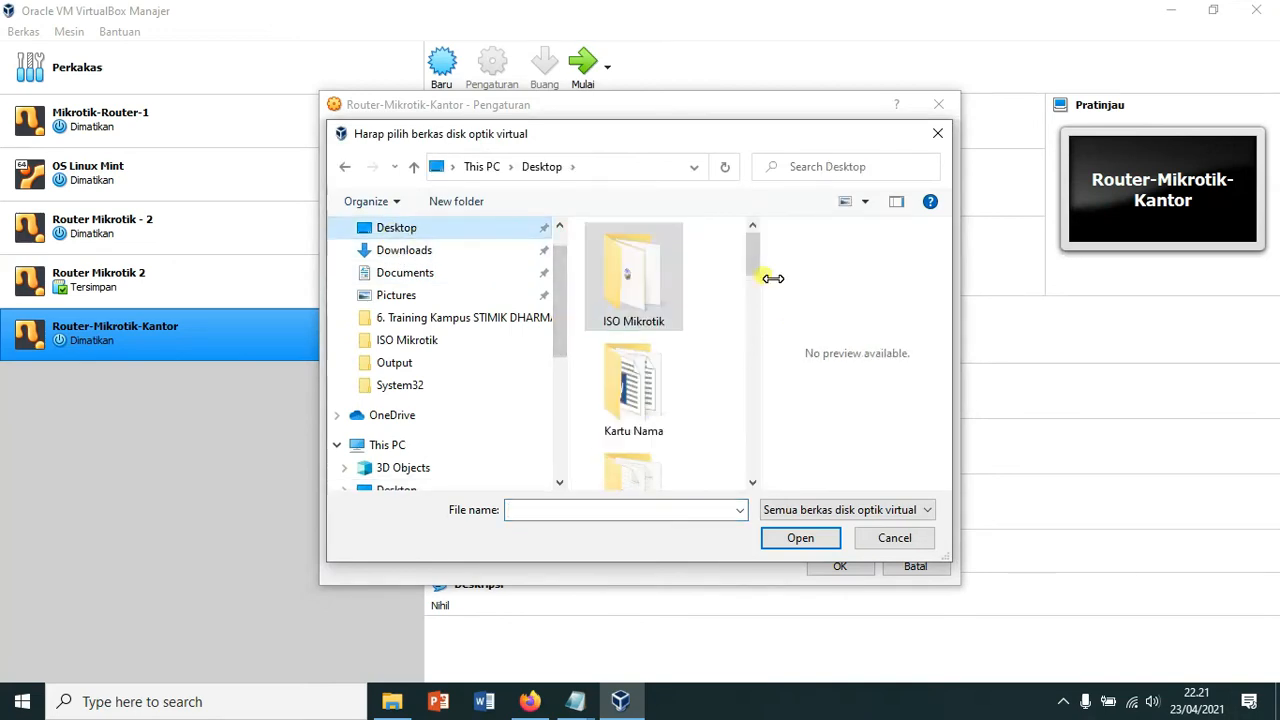
drag(764, 258, 754, 302)
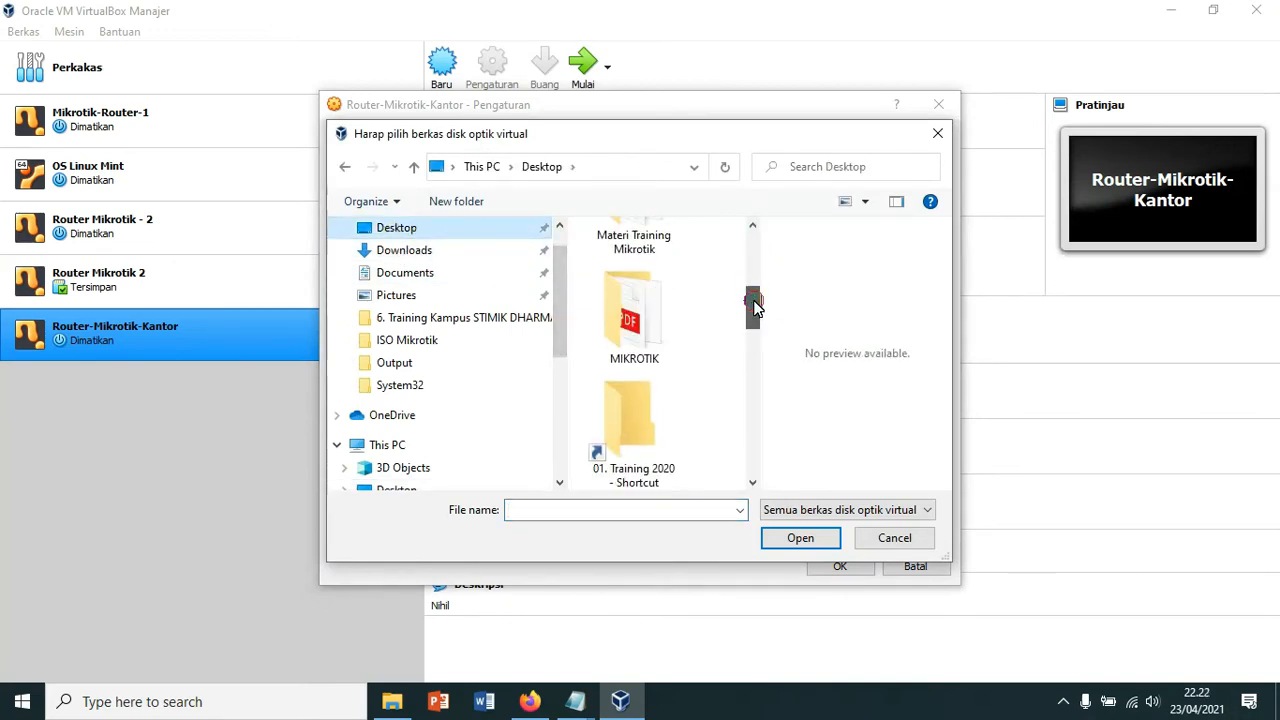
double_click(630, 325)
click(645, 258)
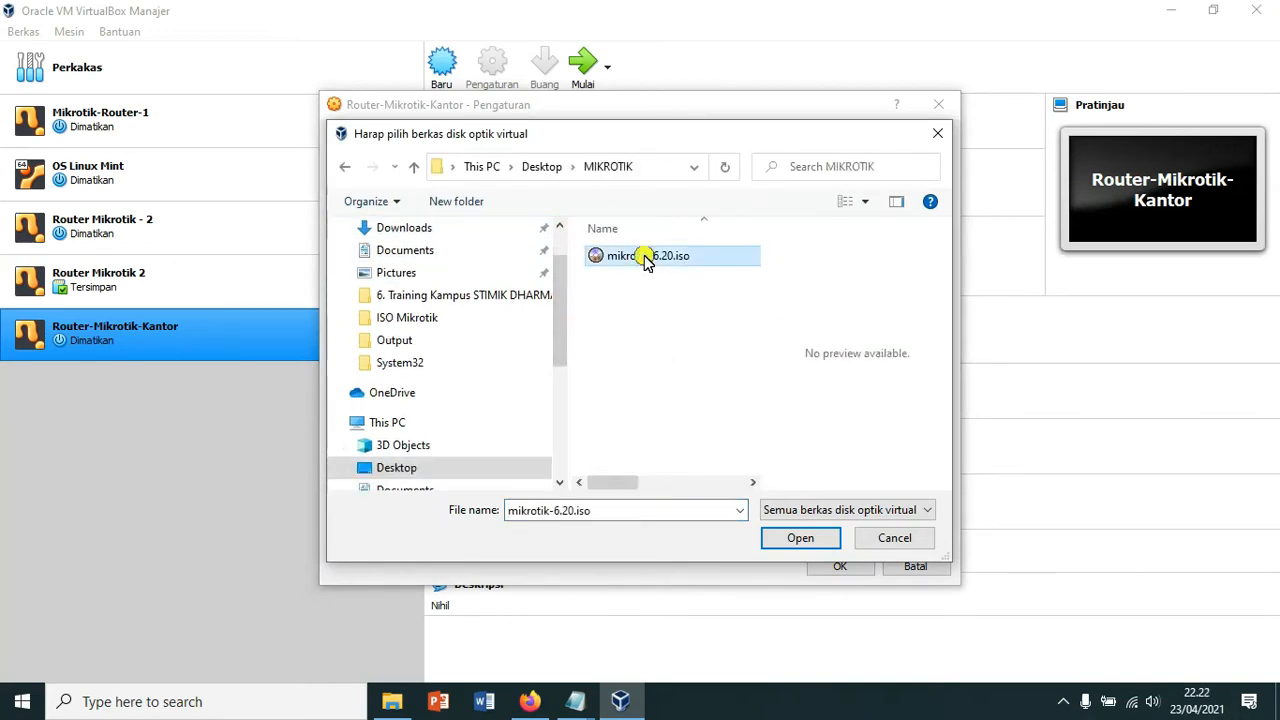
click(799, 538)
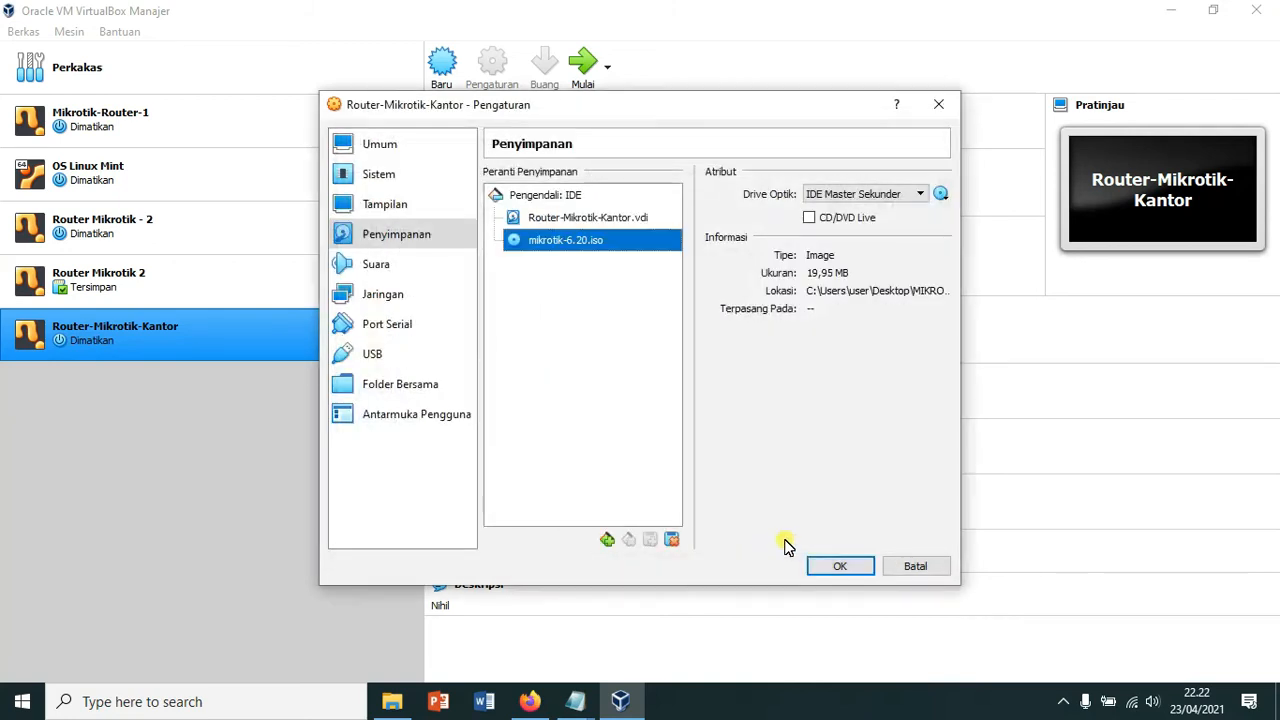
click(818, 571)
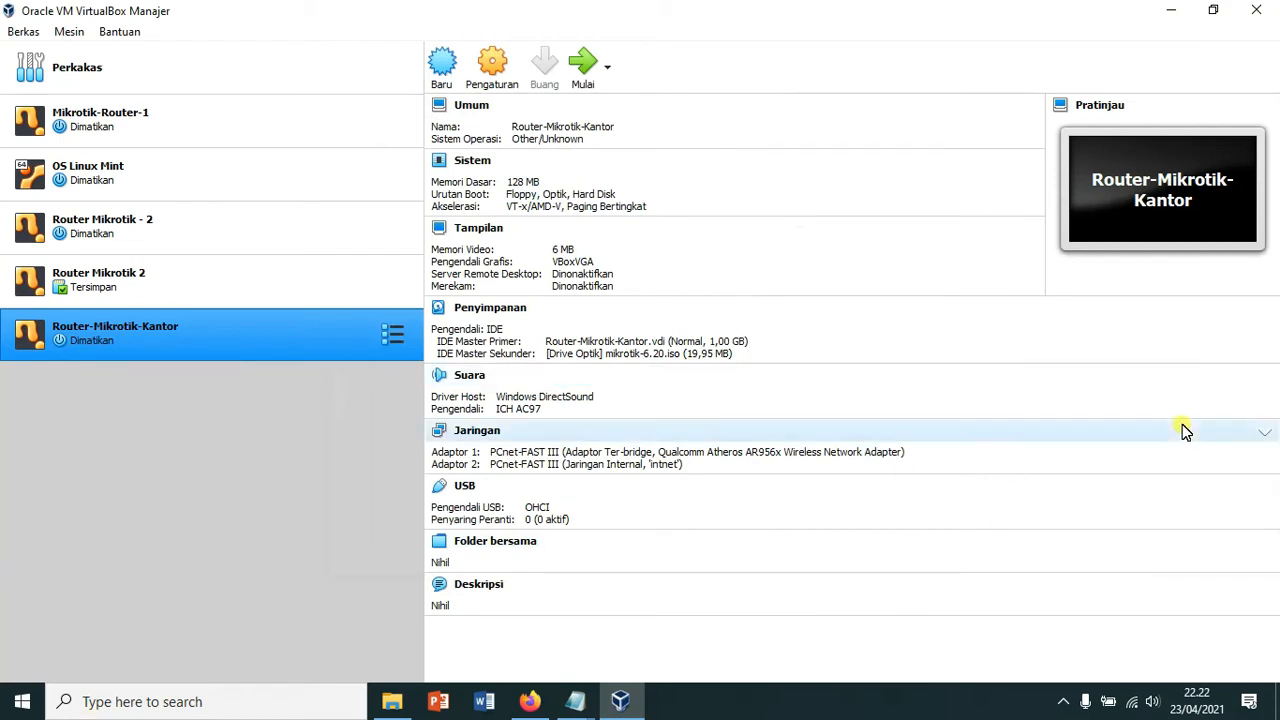
click(575, 701)
Step: Highlight '4. Proses Instal' in the Notepad checklist, then minimize the notes
click(503, 620)
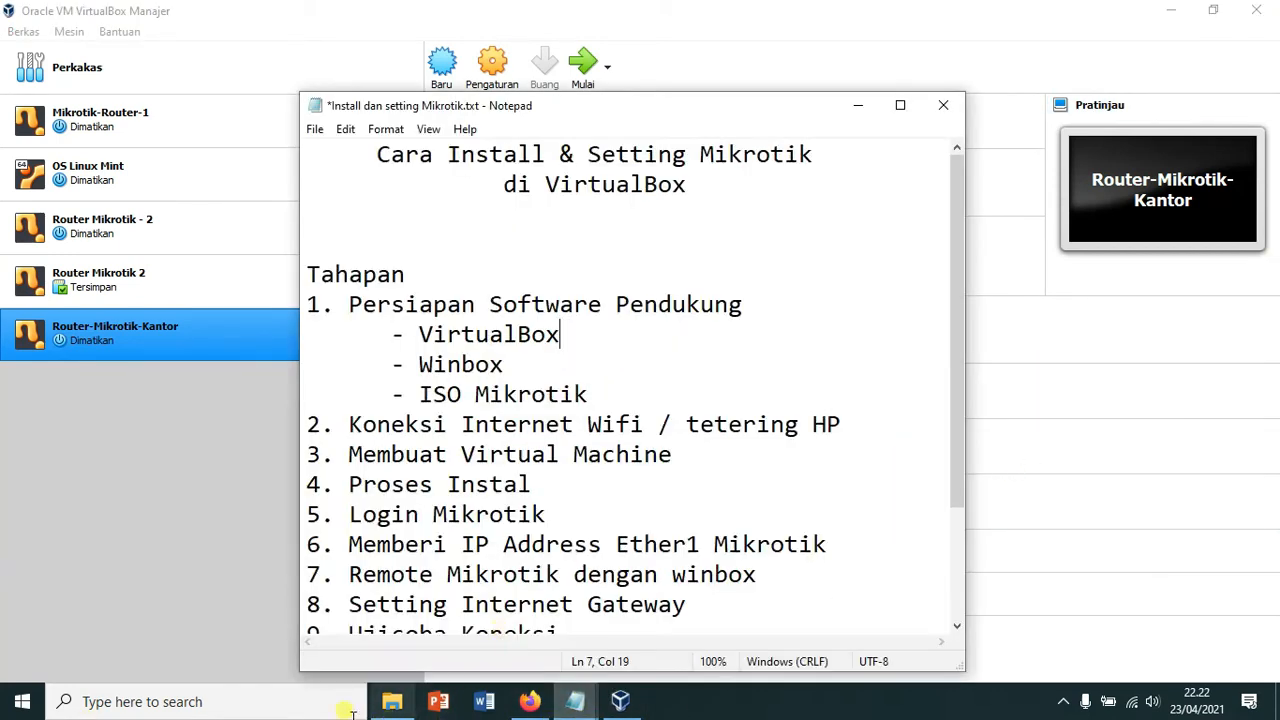
drag(337, 491, 549, 490)
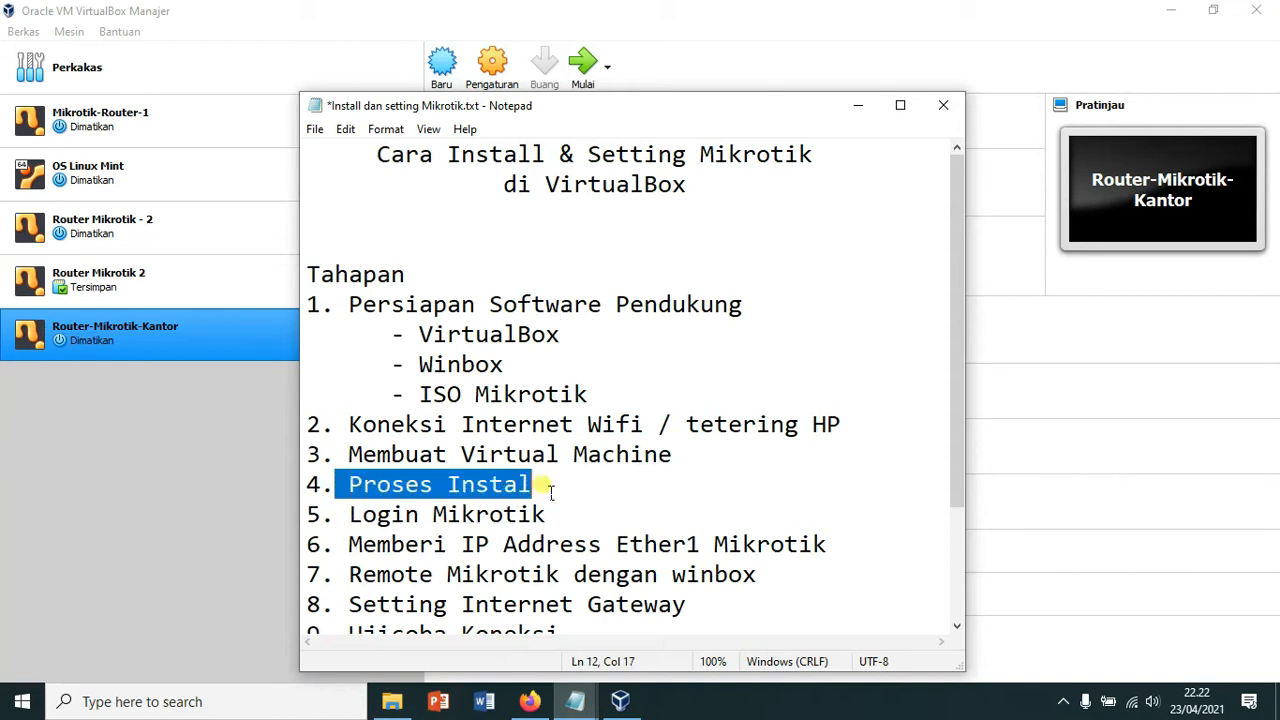
click(858, 106)
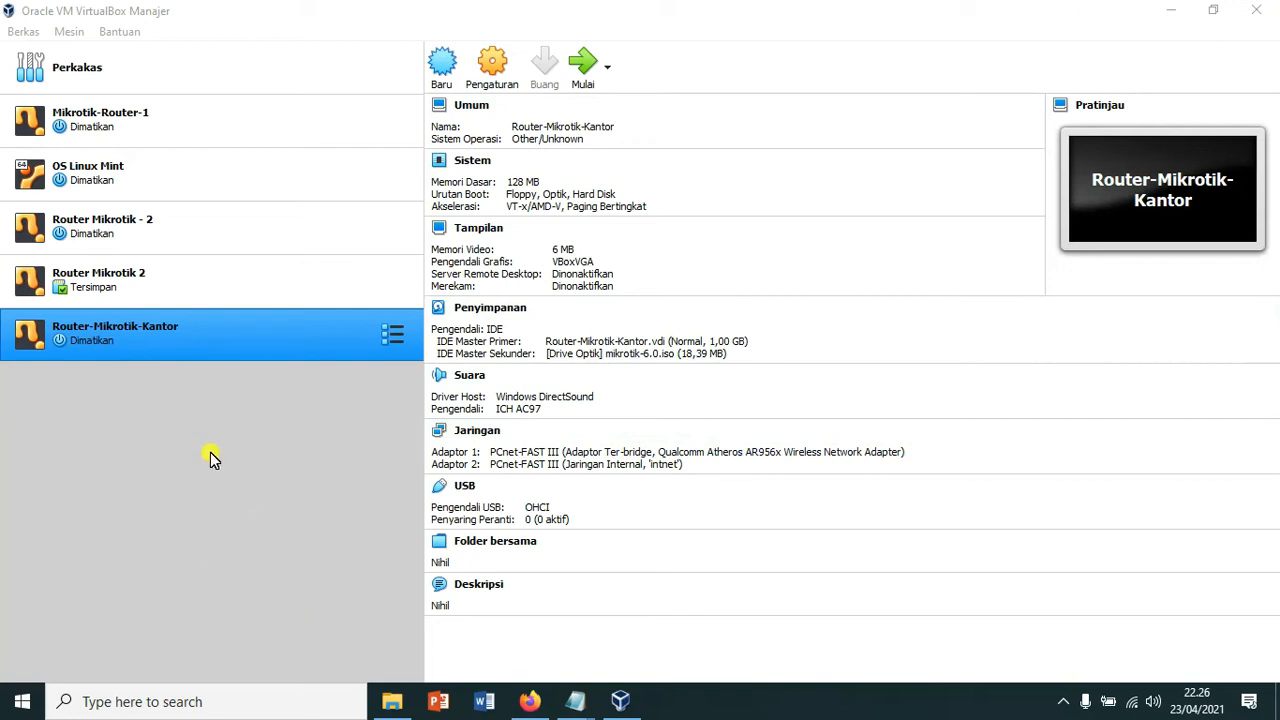
click(105, 338)
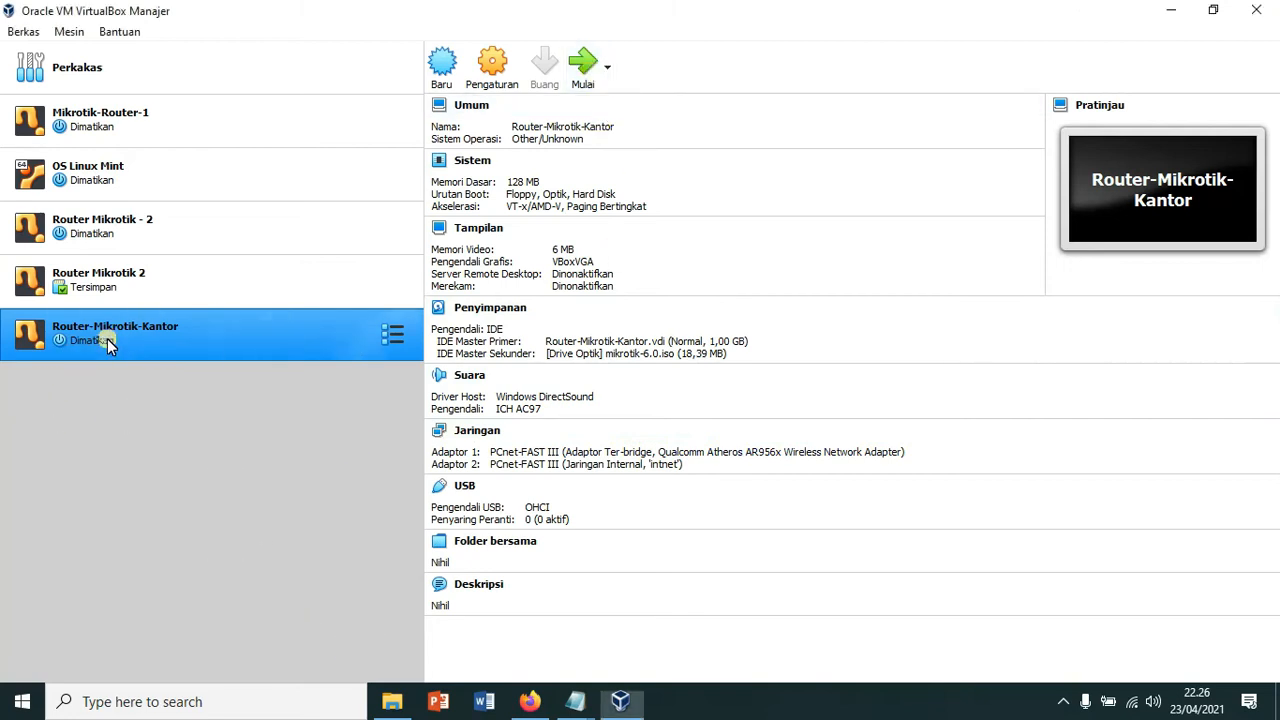
Step: Start Router-Mikrotik-Kantor and widen its console while it boots from the Mikrotik ISO
click(583, 65)
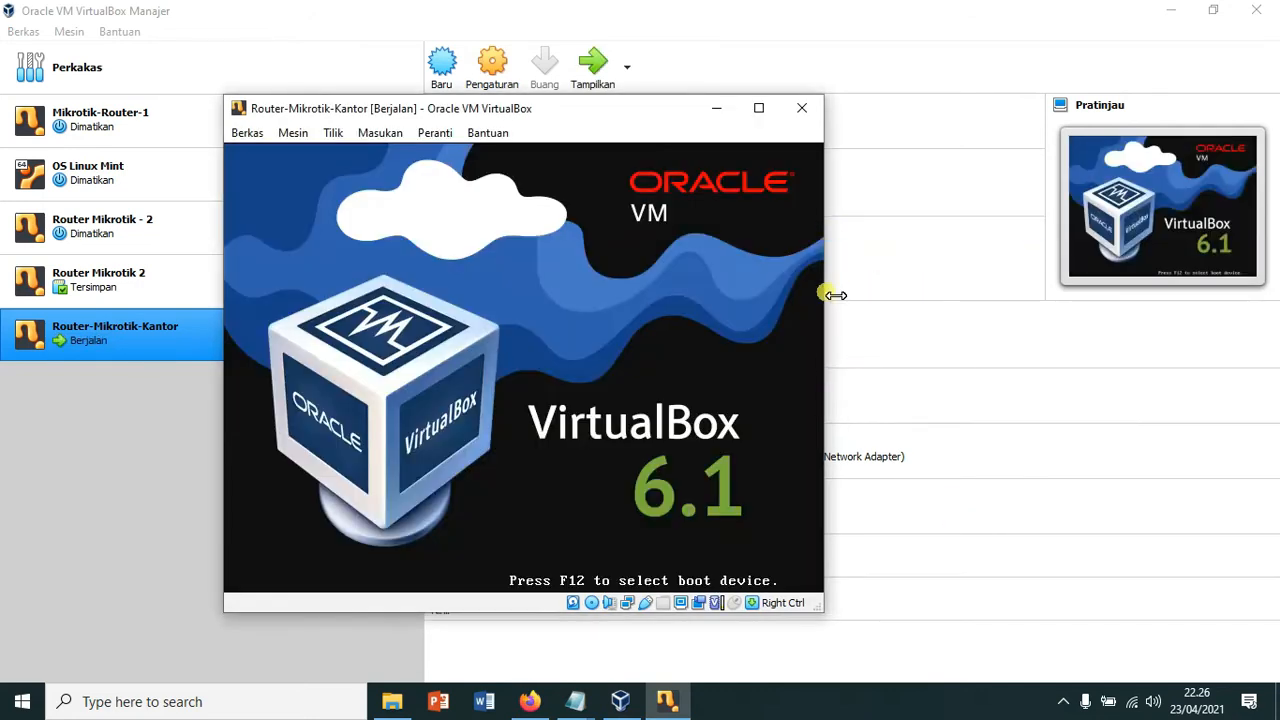
drag(833, 292, 966, 323)
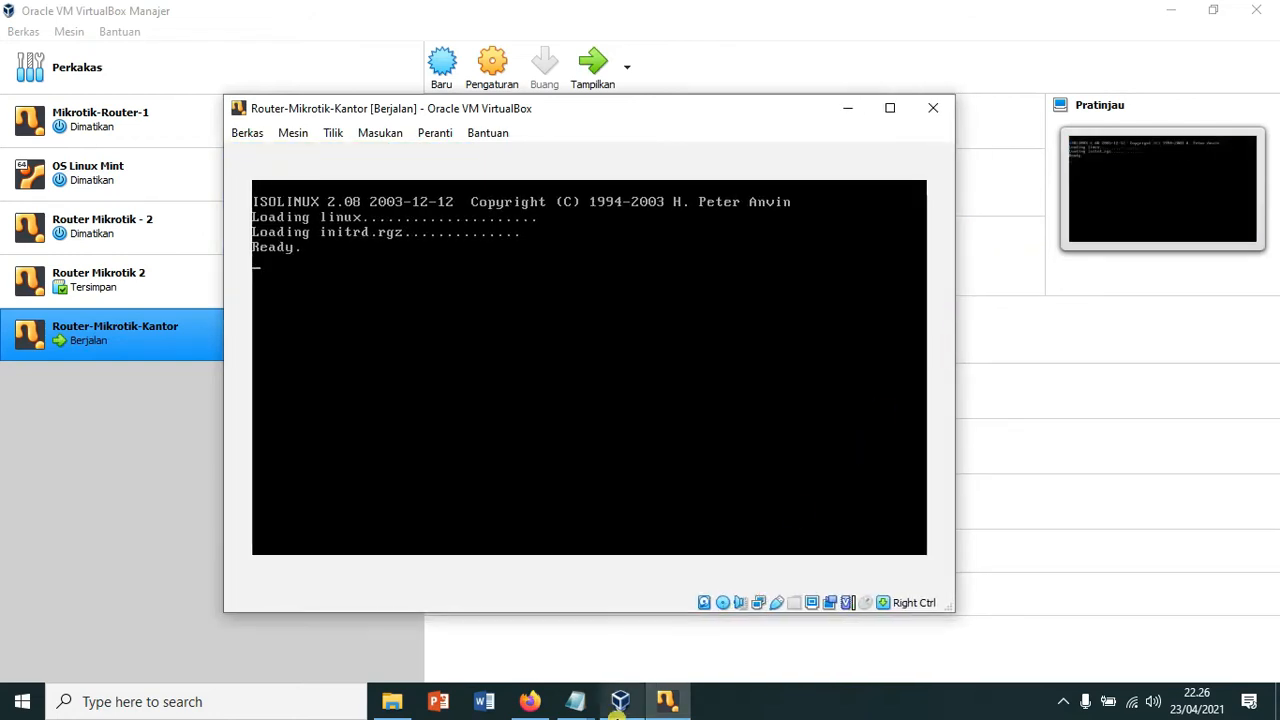
mouse_move(618, 706)
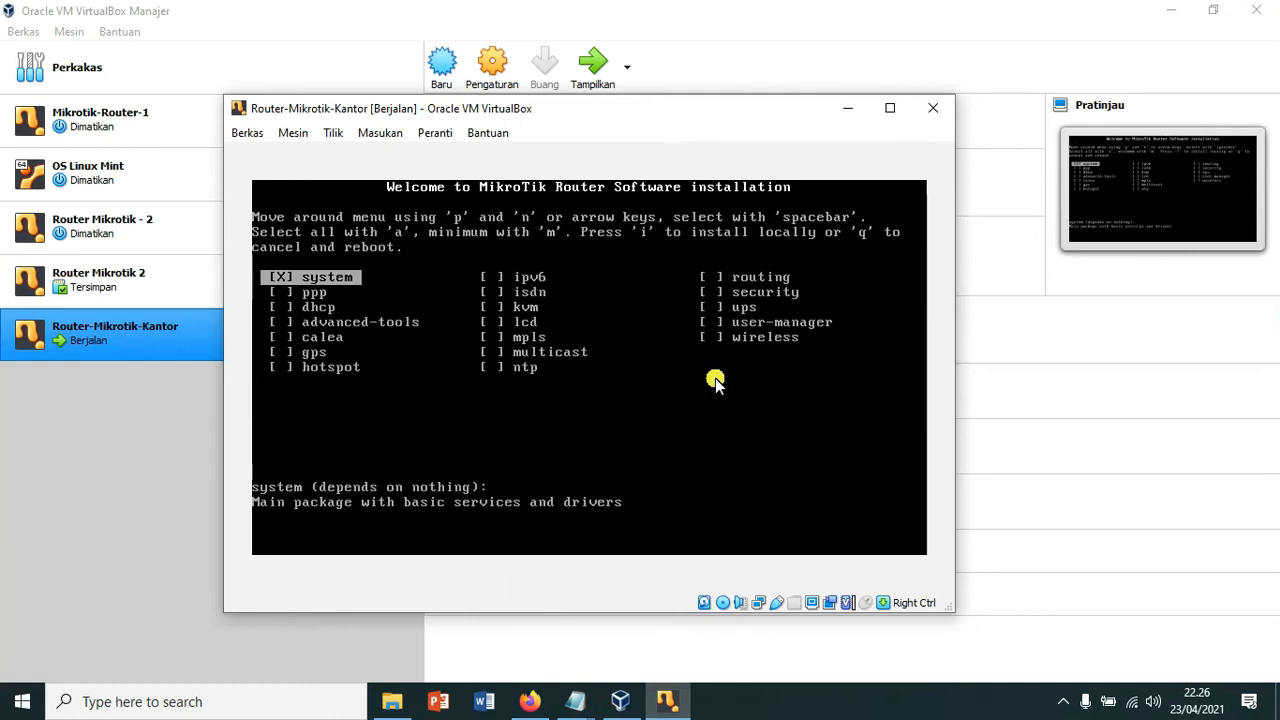
Step: Select all packages with 'a', install with 'i', and answer y to the installer prompts
key(a)
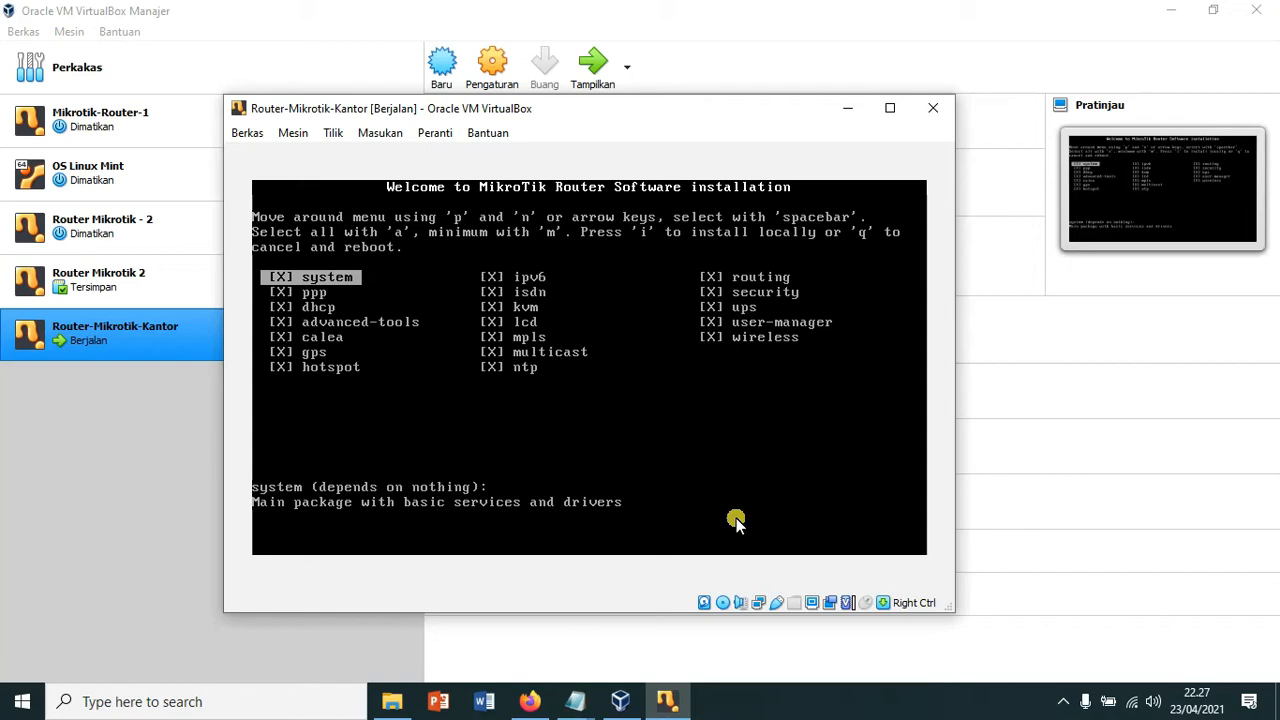
key(i)
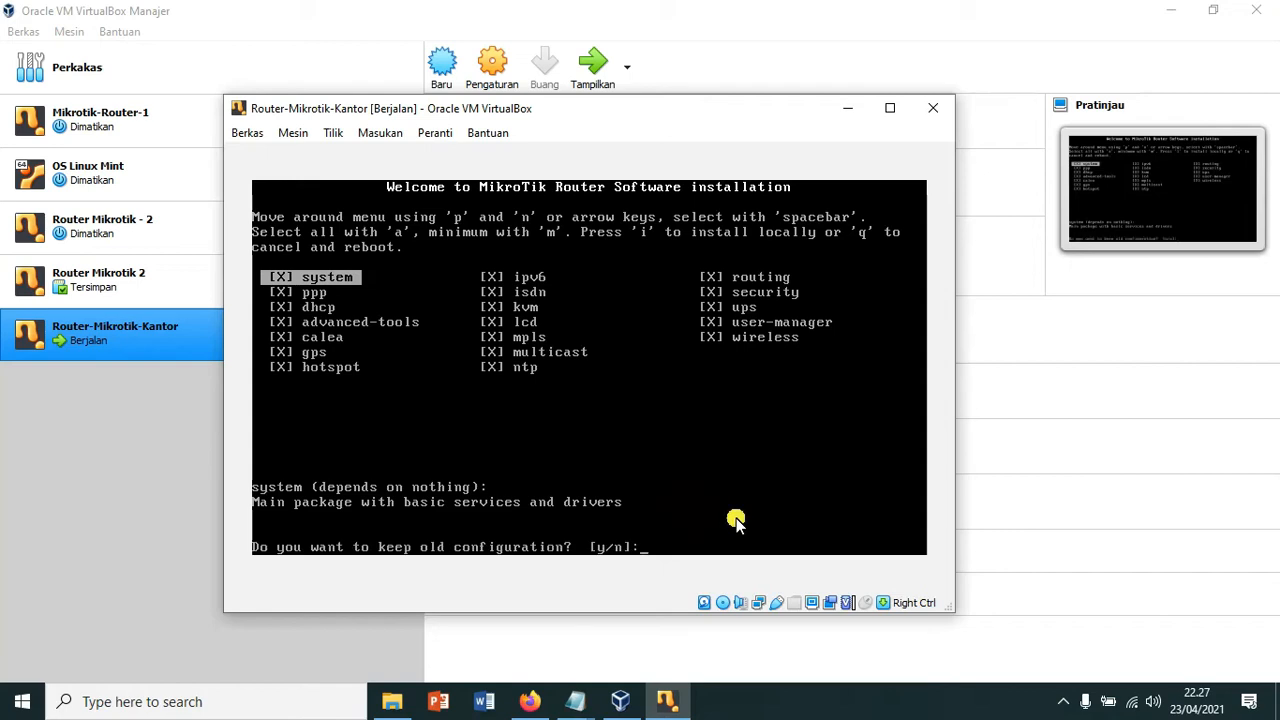
text(y/n]:)
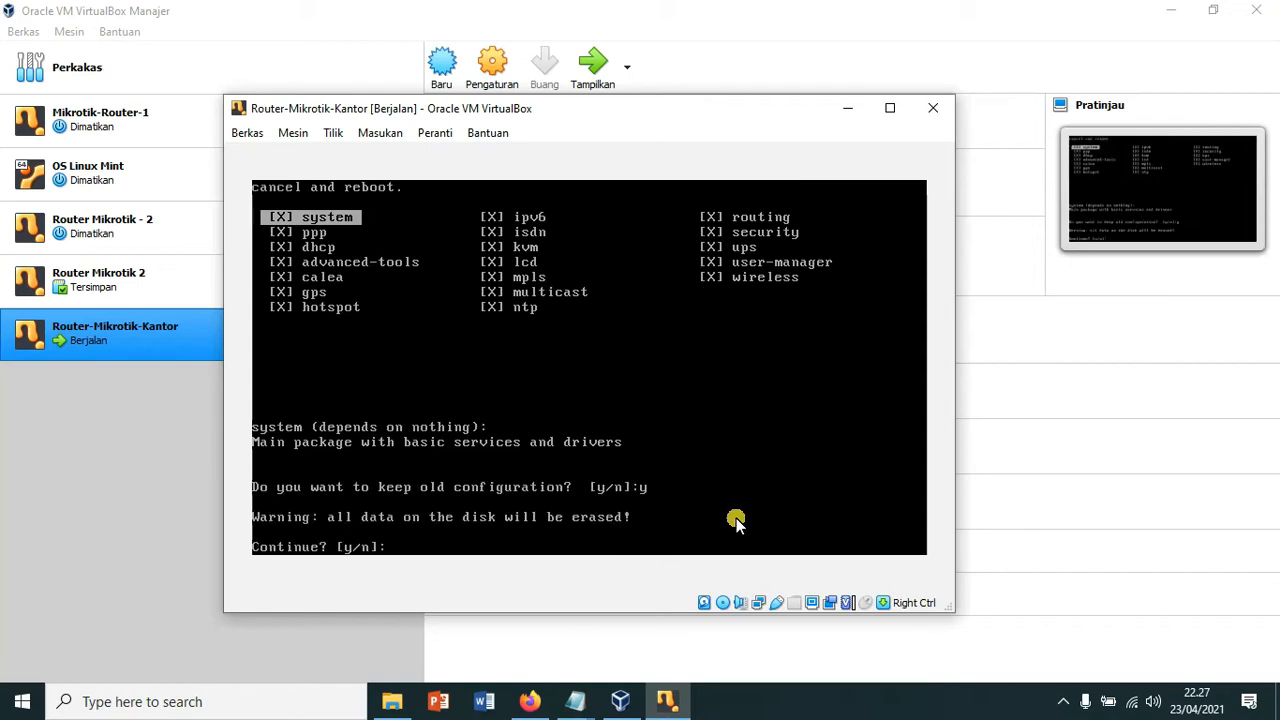
text(y)
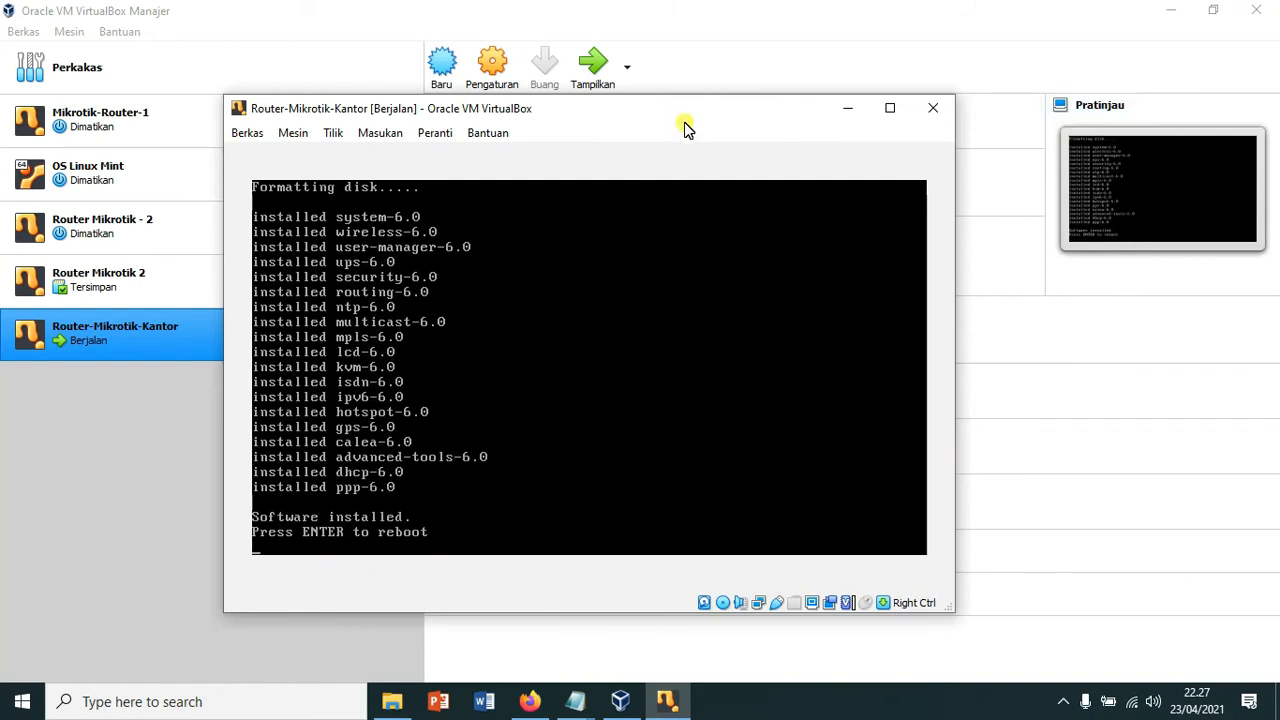
drag(682, 113, 774, 216)
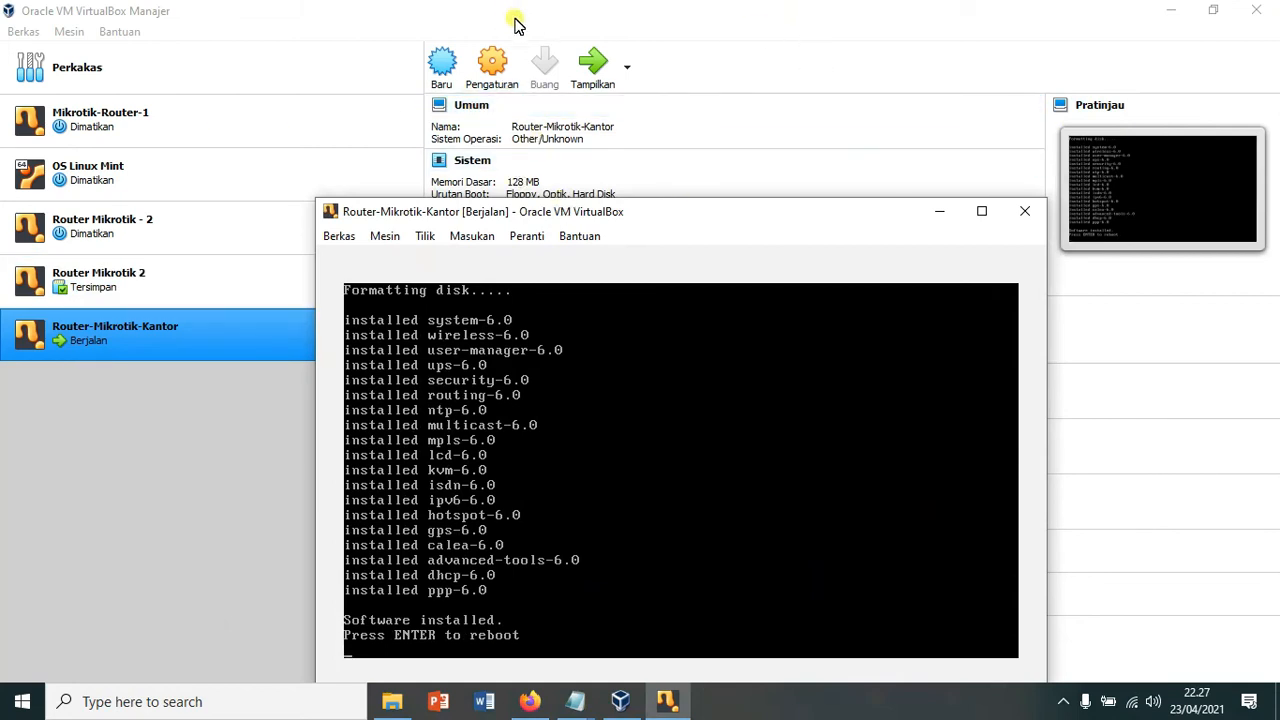
Step: Open the router's storage settings and select the mounted mikrotik ISO entry
click(127, 341)
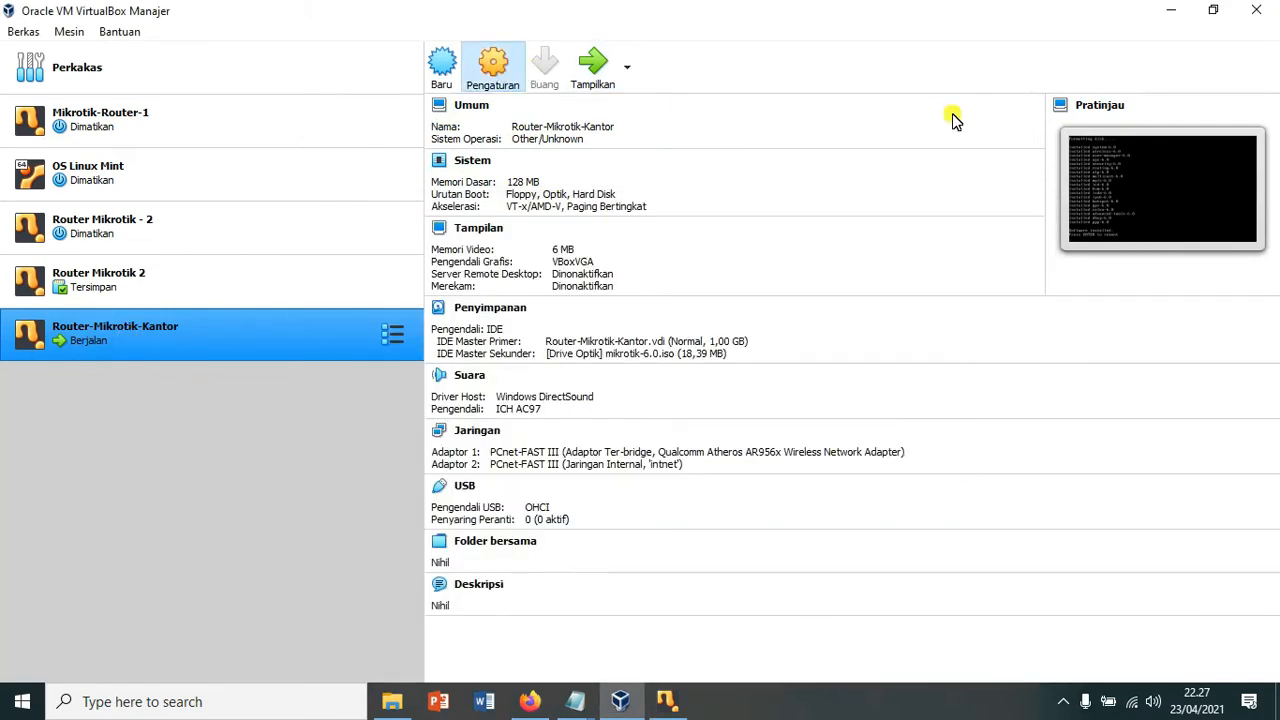
key(ctrl+s)
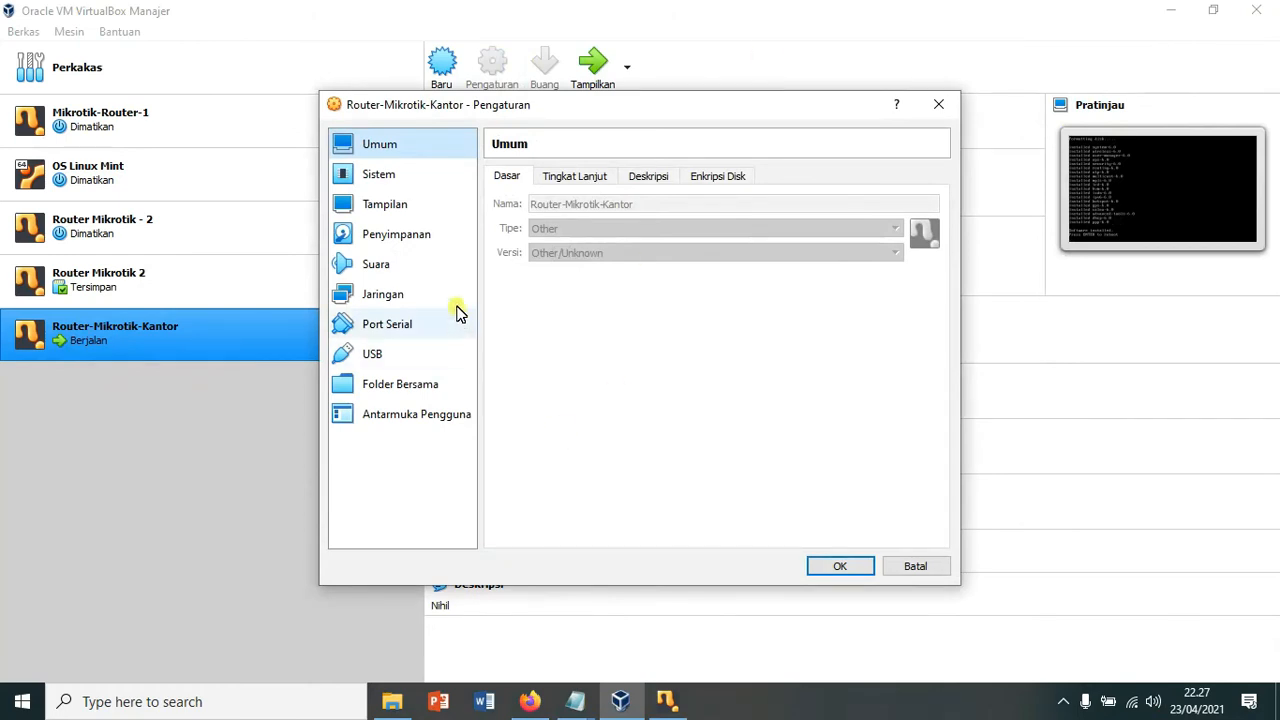
click(422, 238)
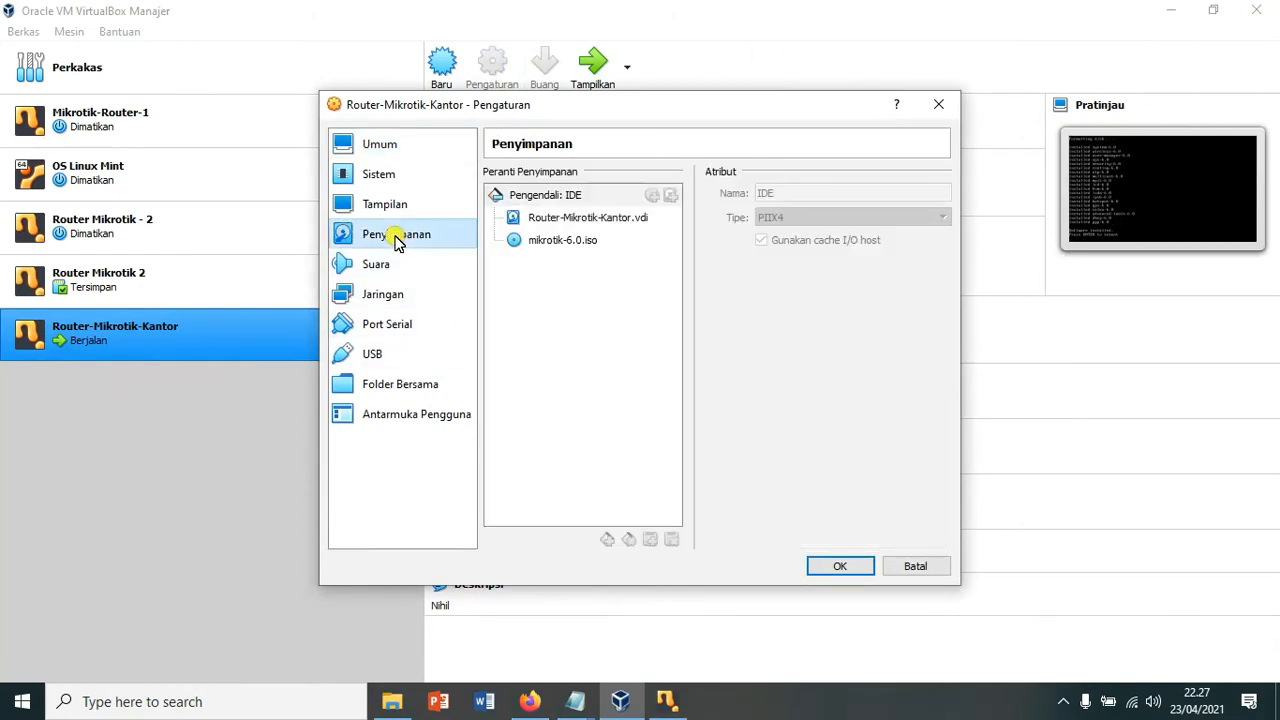
click(562, 242)
right_click(585, 245)
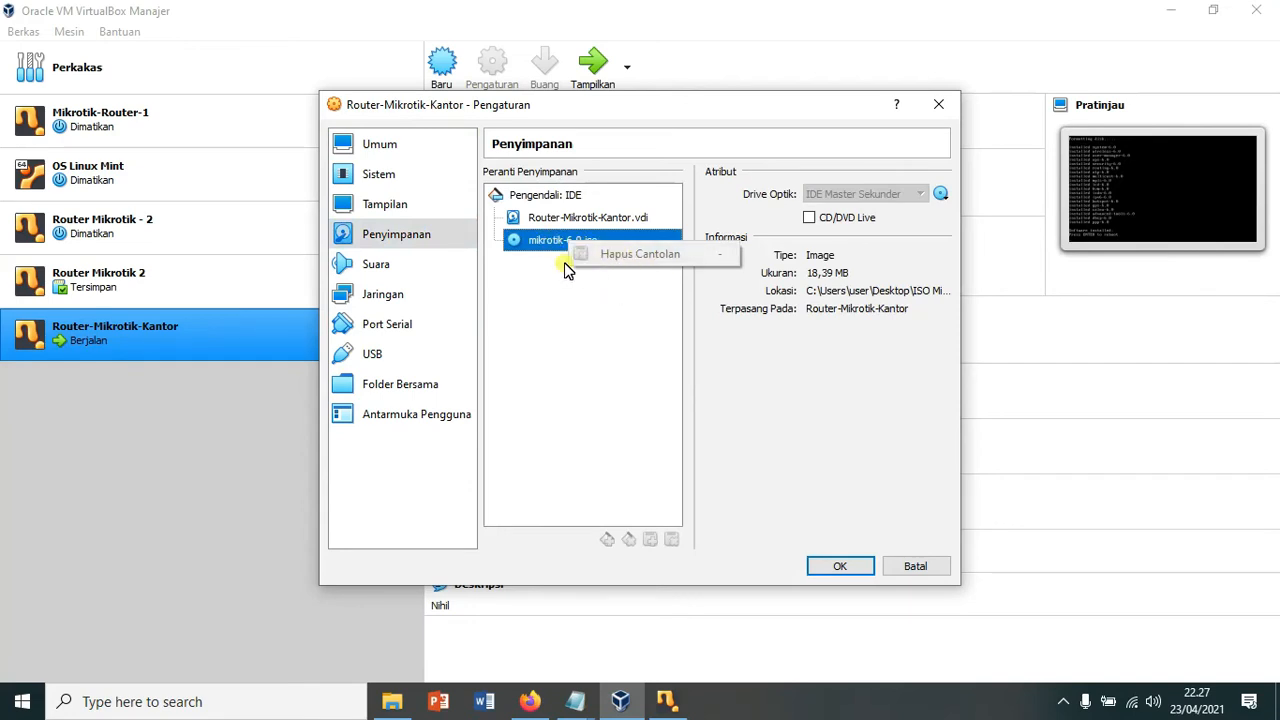
click(539, 258)
Step: Power off the running Router-Mikrotik-Kantor virtual machine
click(666, 701)
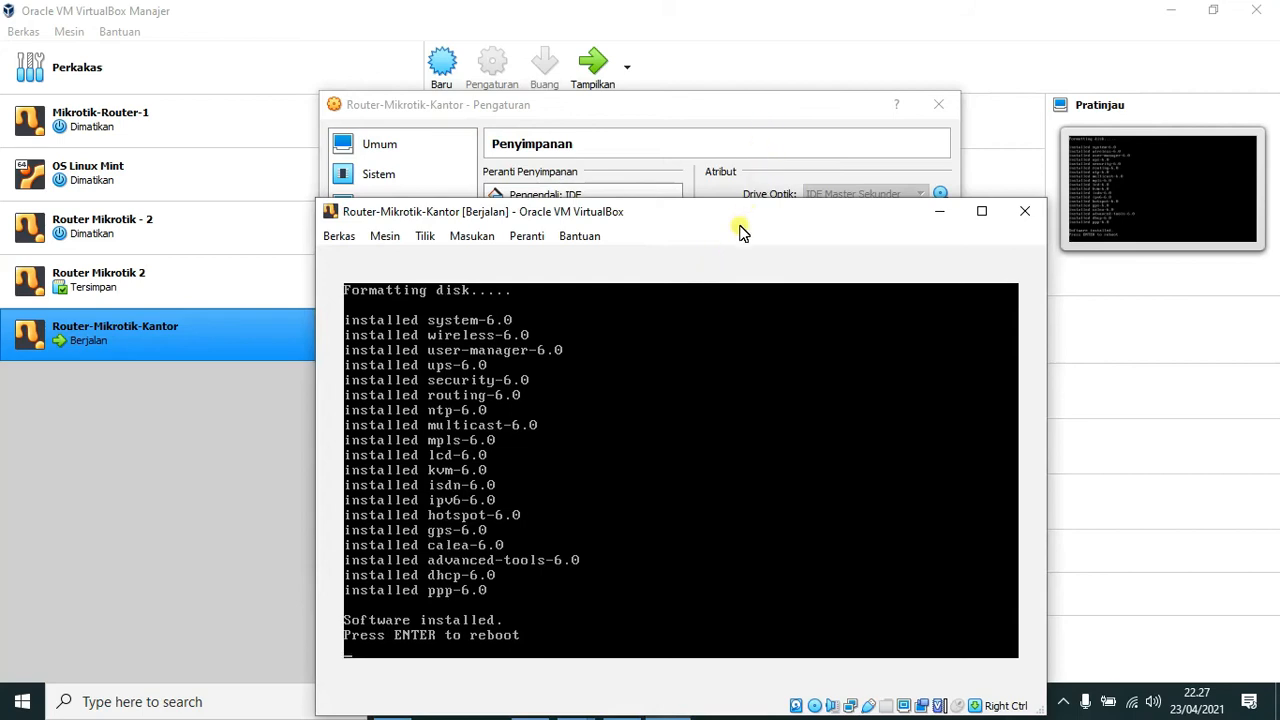
click(1025, 211)
click(603, 517)
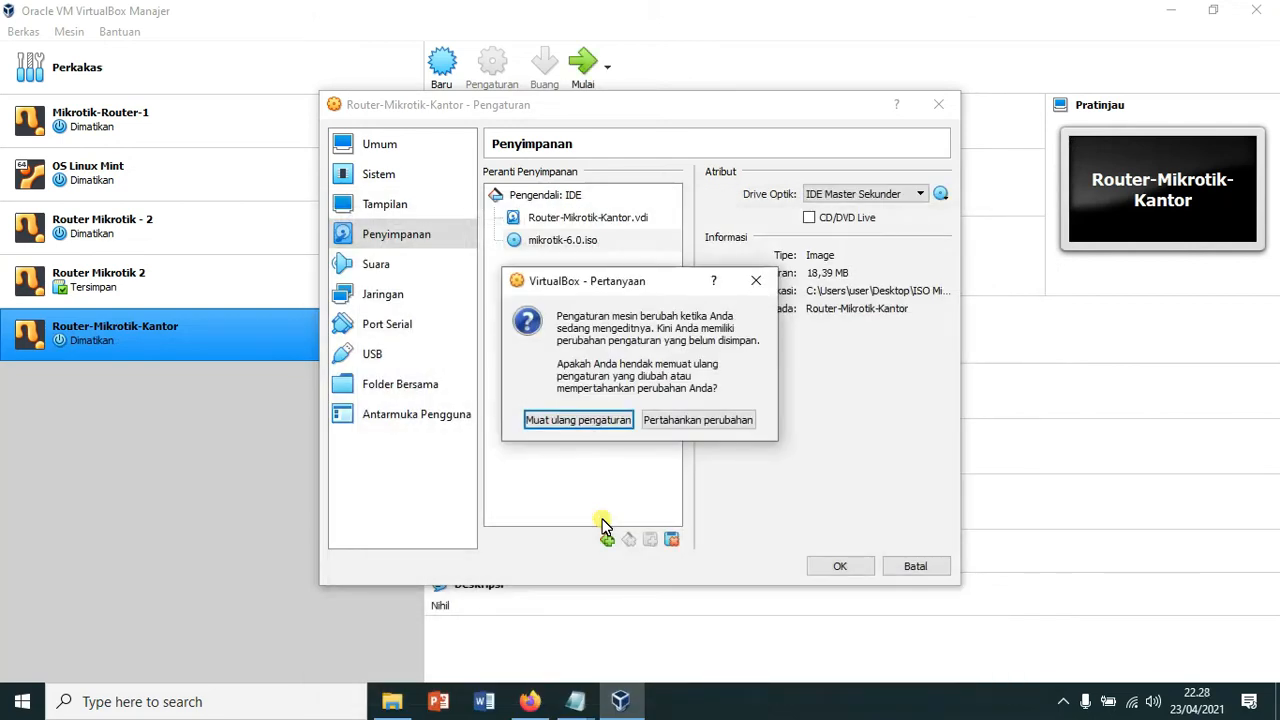
click(756, 280)
Step: Remove mikrotik-6.0.iso from the virtual optical drive and save the storage settings
click(547, 241)
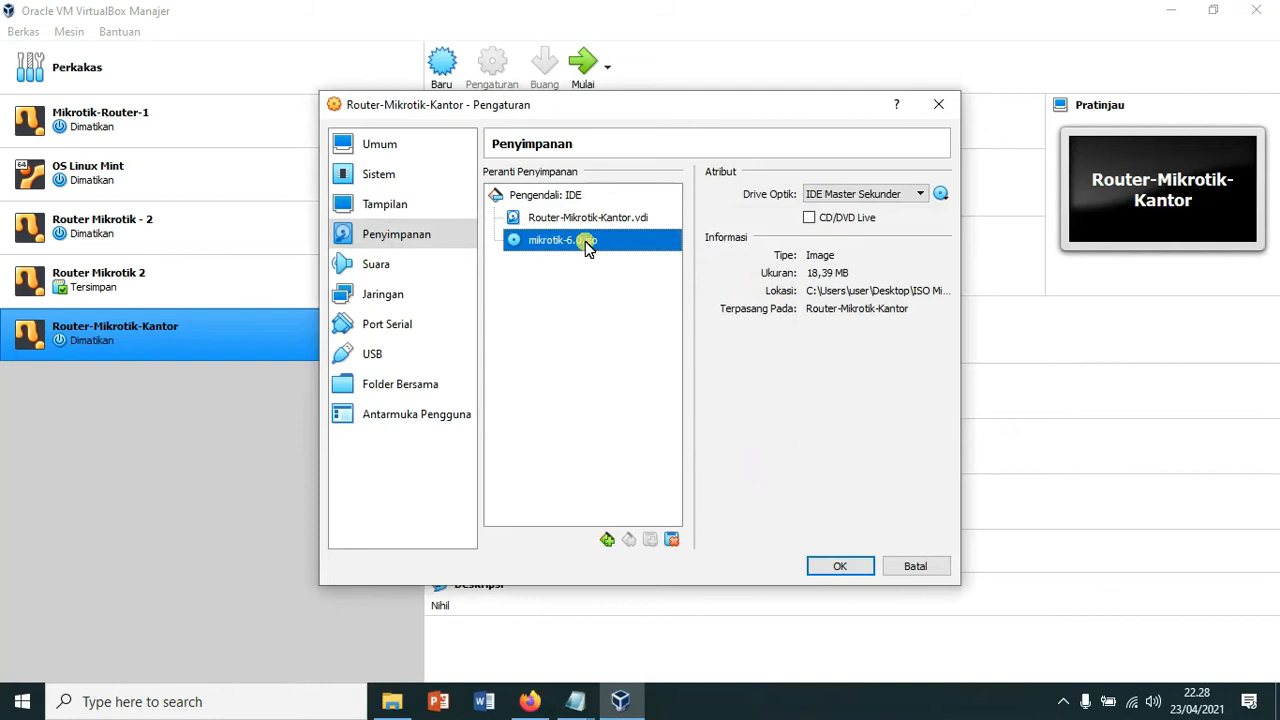
right_click(576, 243)
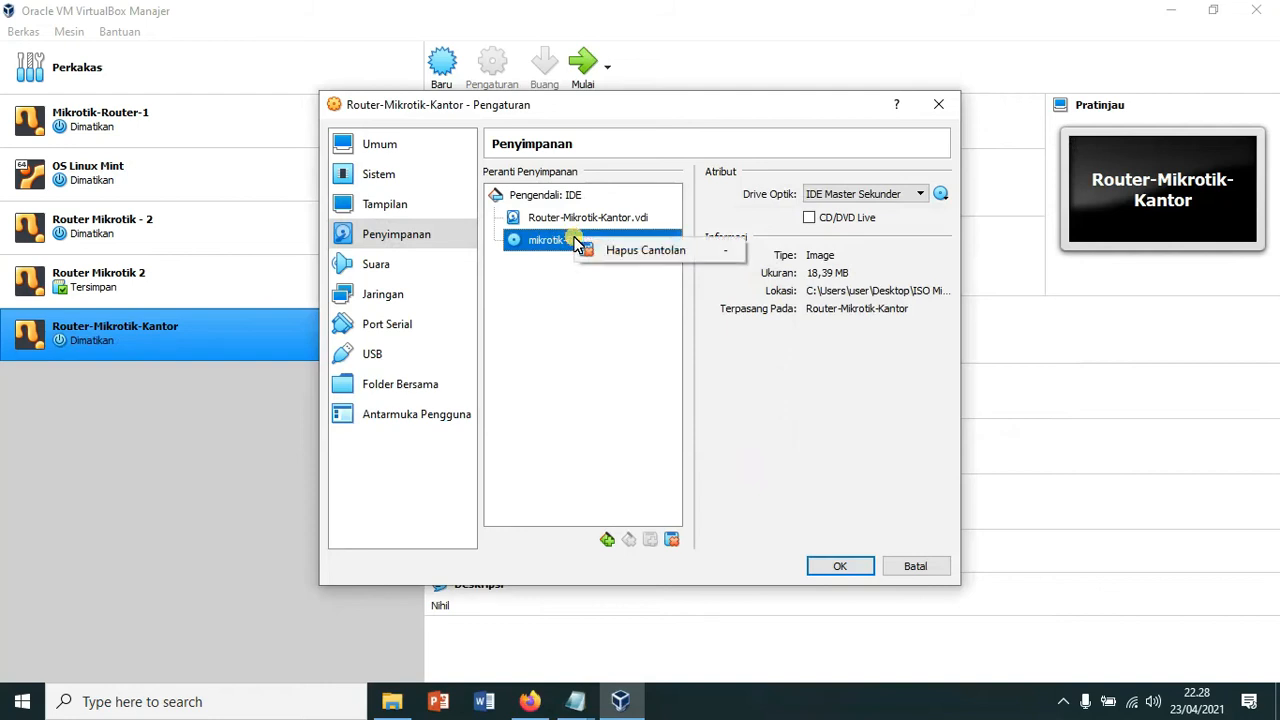
click(942, 197)
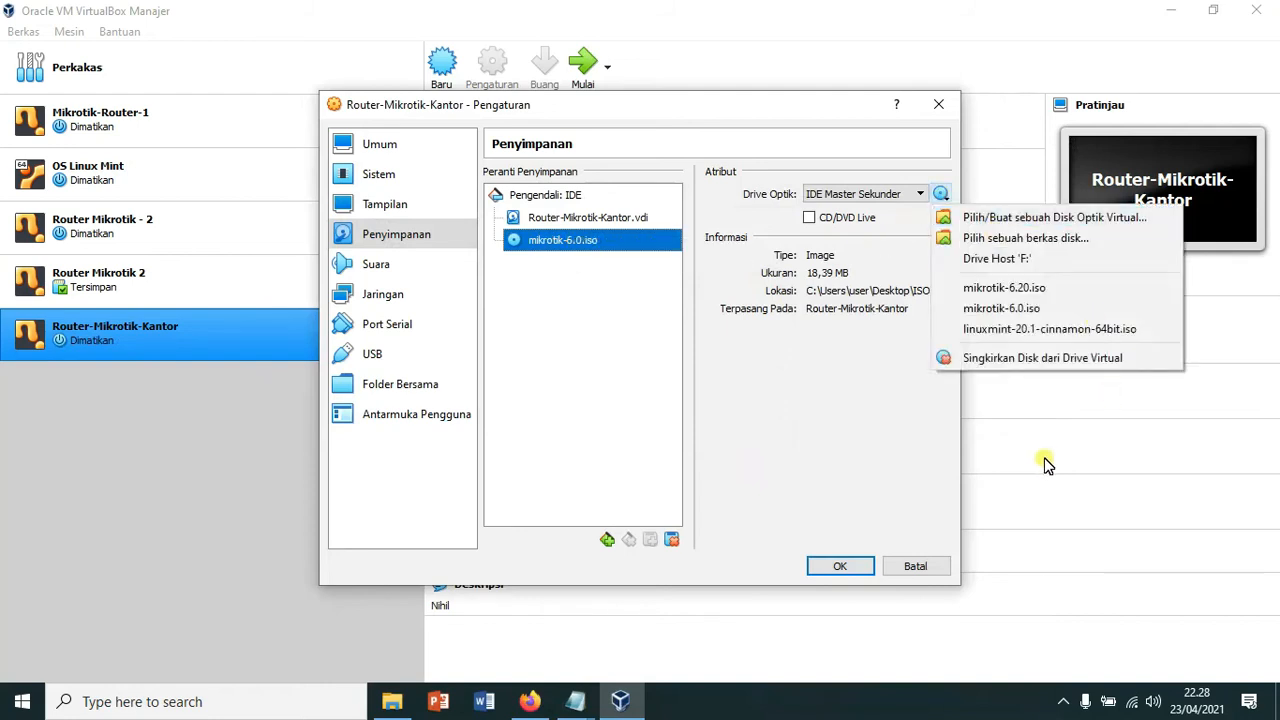
click(1030, 360)
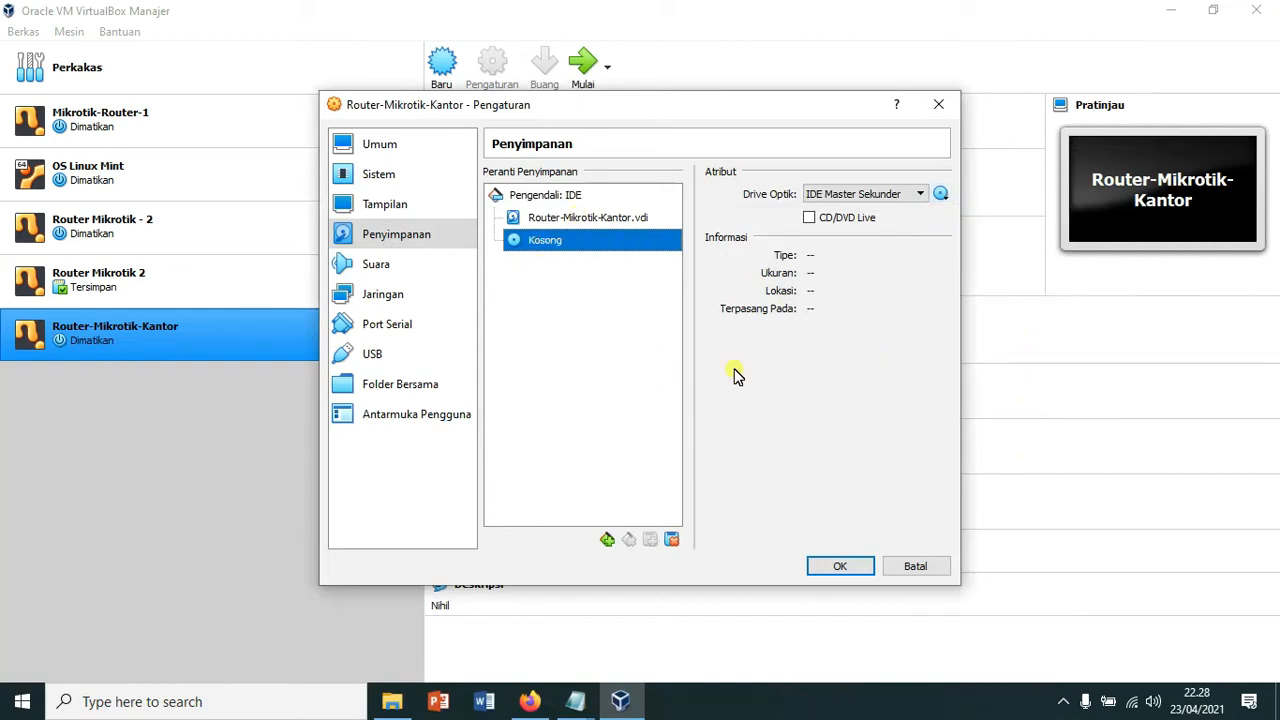
click(840, 566)
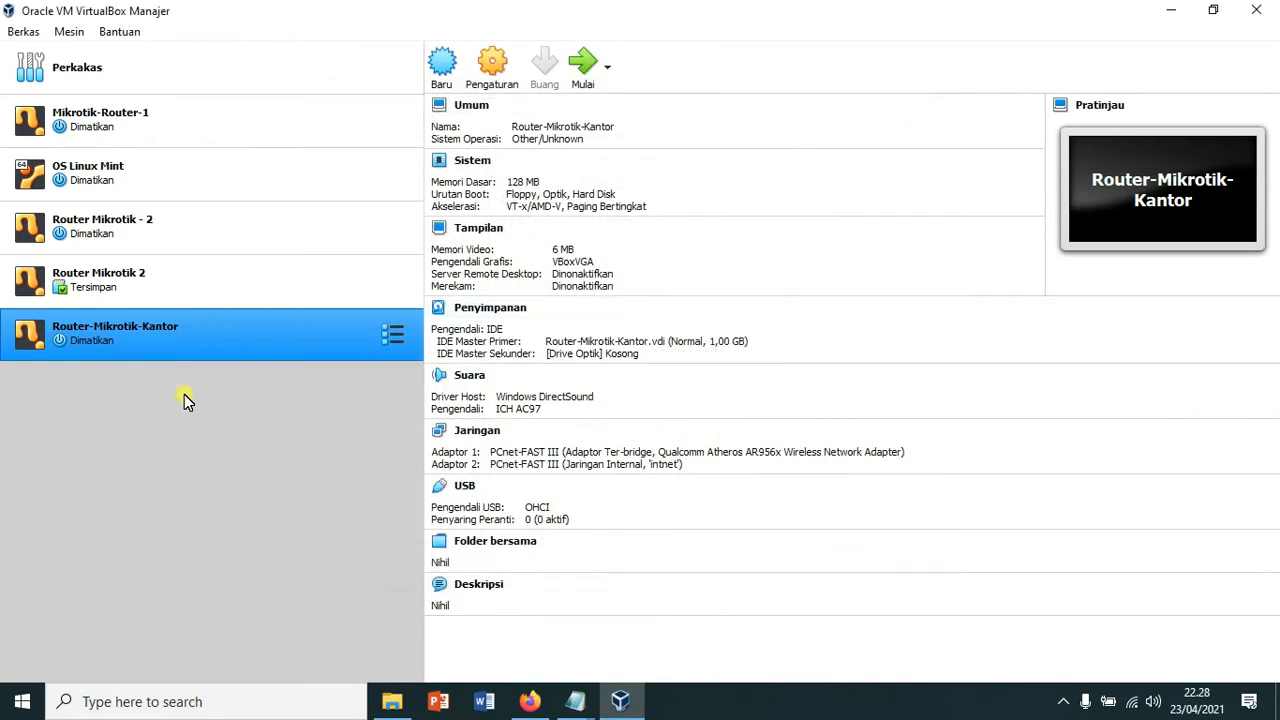
Step: Start Router-Mikrotik-Kantor, check the setup notes, and move its console window up to the login prompt
click(582, 62)
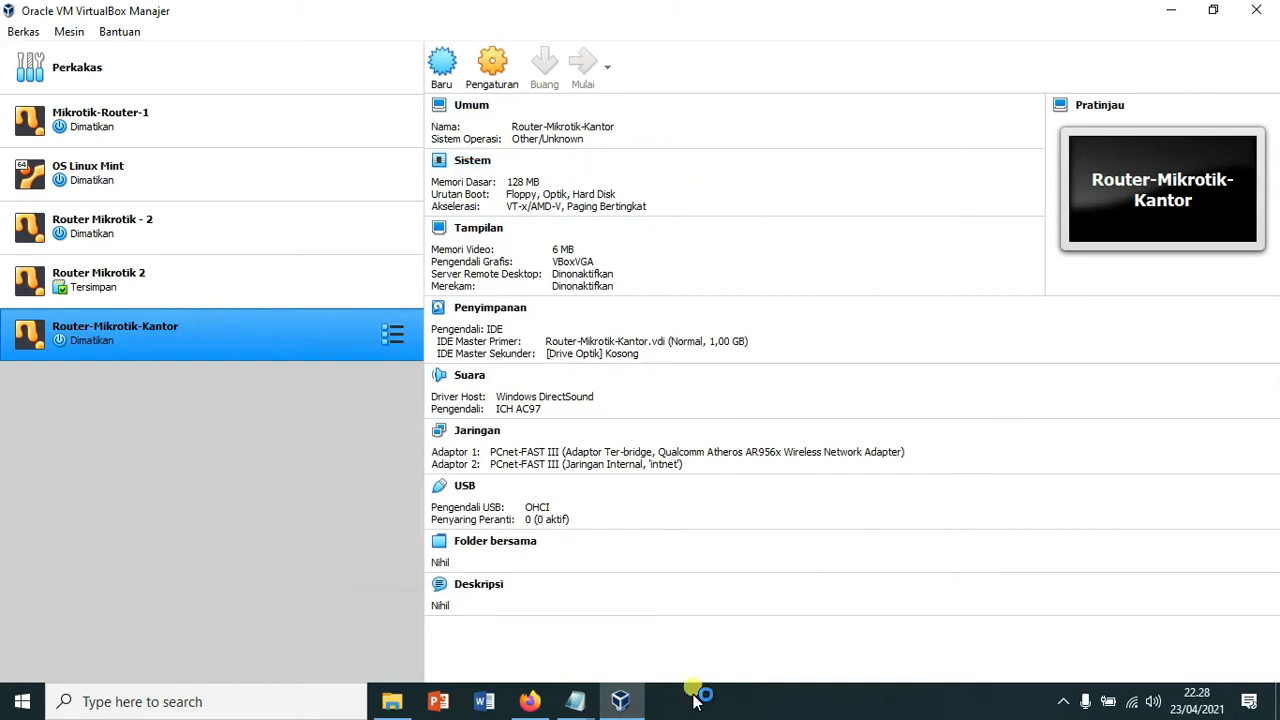
mouse_move(592, 697)
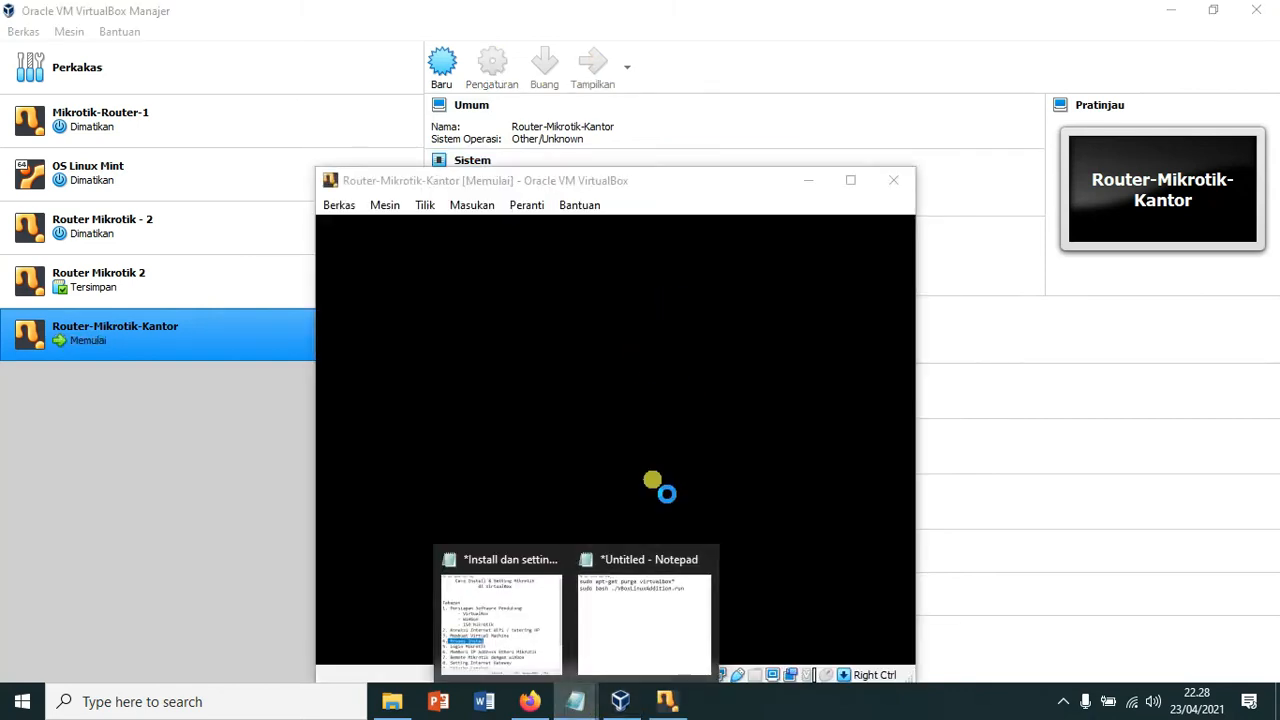
click(503, 648)
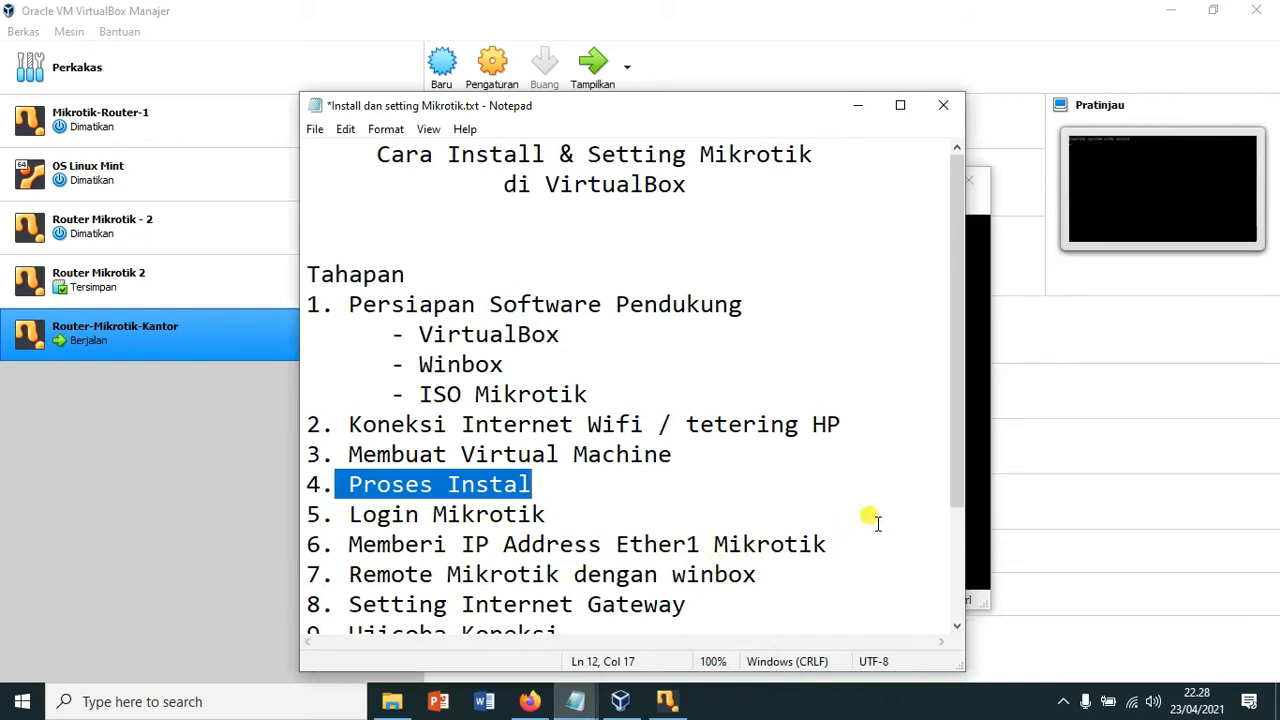
click(862, 108)
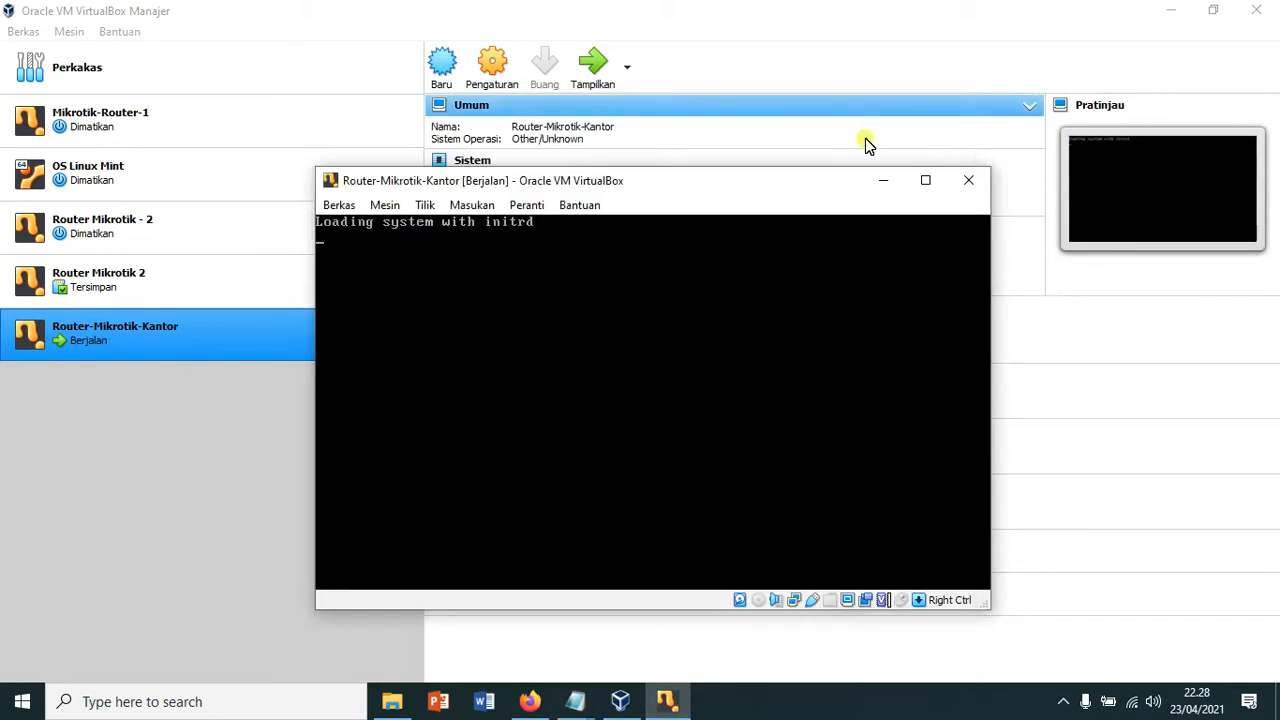
drag(746, 186, 754, 131)
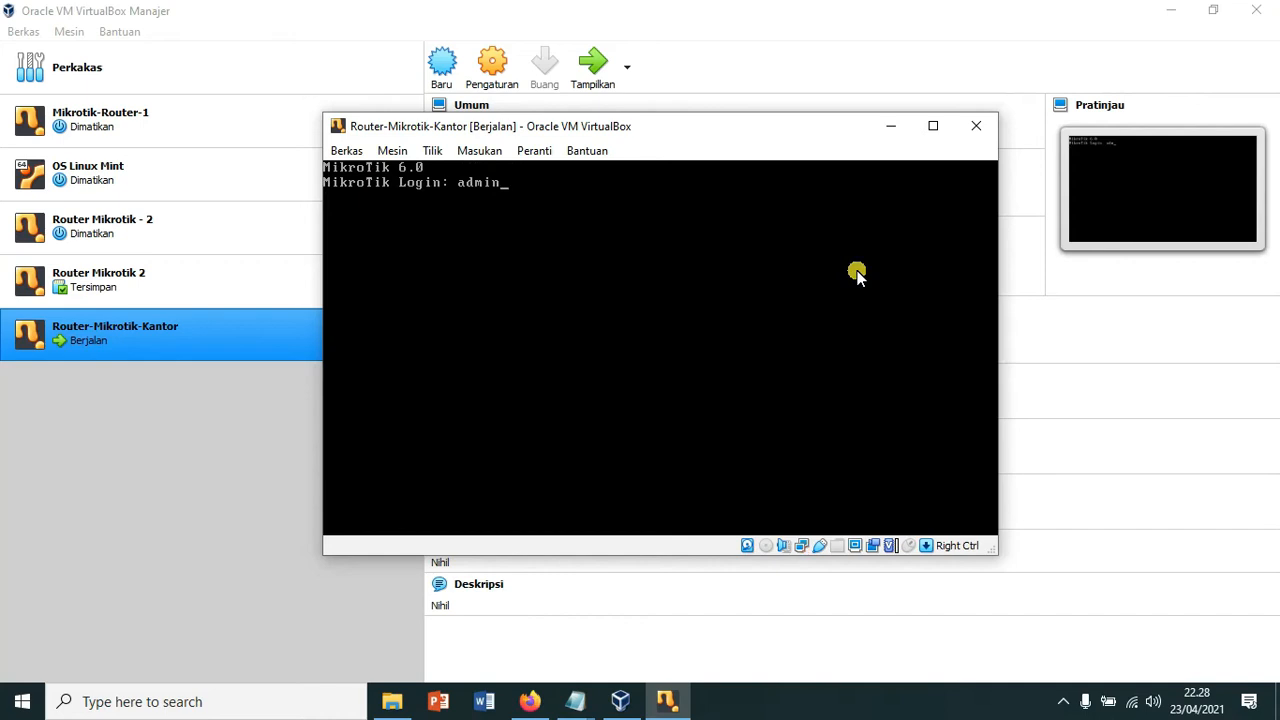
Step: Log in as admin with a blank password and run interface print to list ether1 and ether2
key(Return)
key(Return)
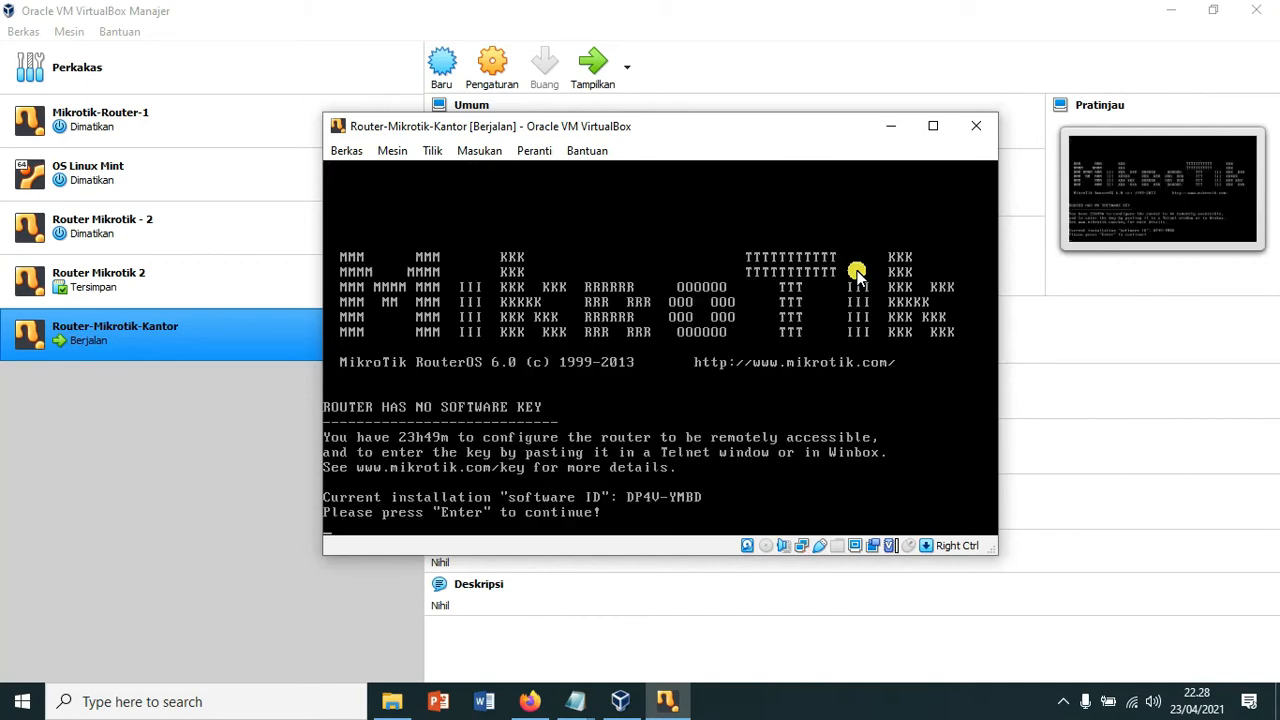
key(Return)
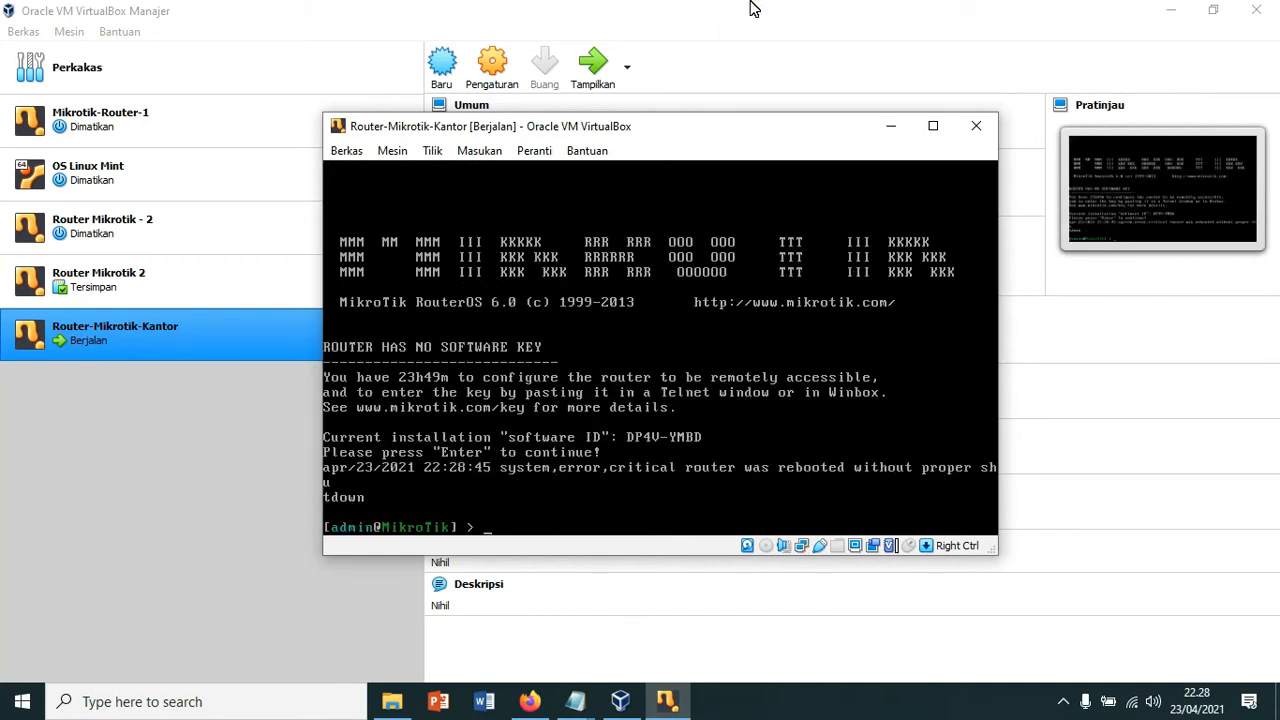
mouse_move(700, 138)
mouse_down()
mouse_move(714, 126)
mouse_move(677, 149)
mouse_move(700, 136)
mouse_up()
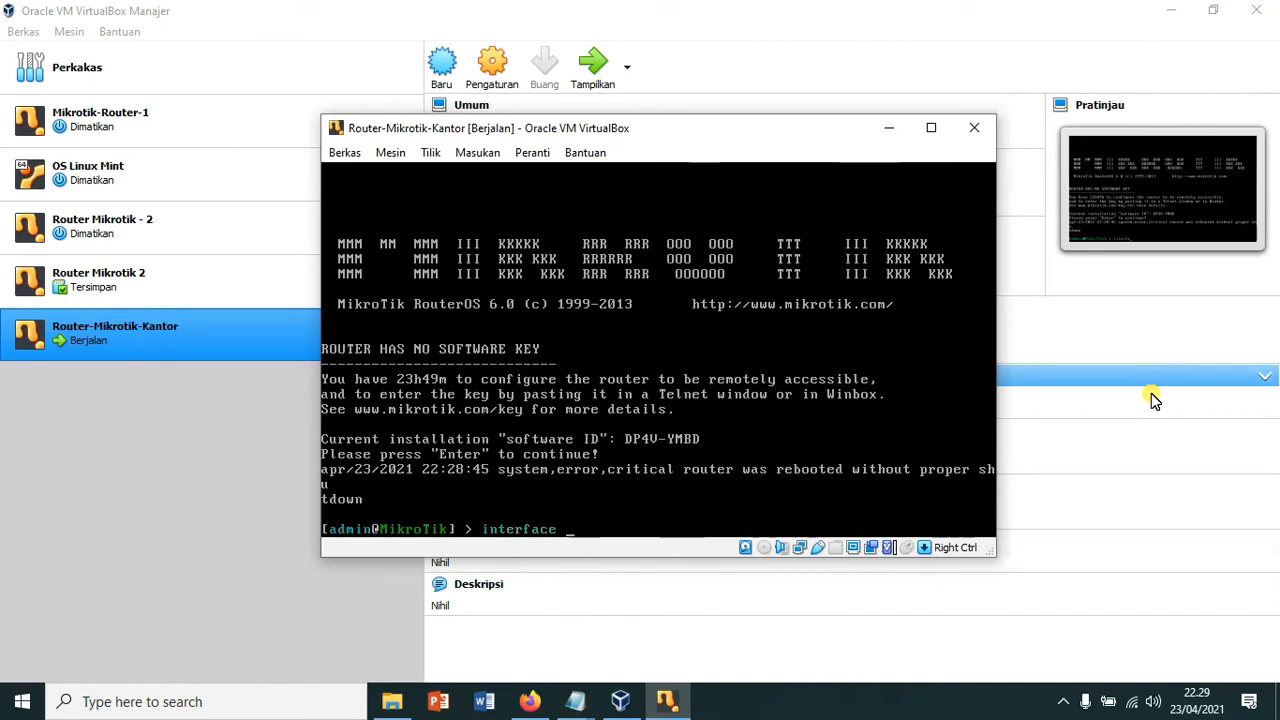
text(nt)
key(Return)
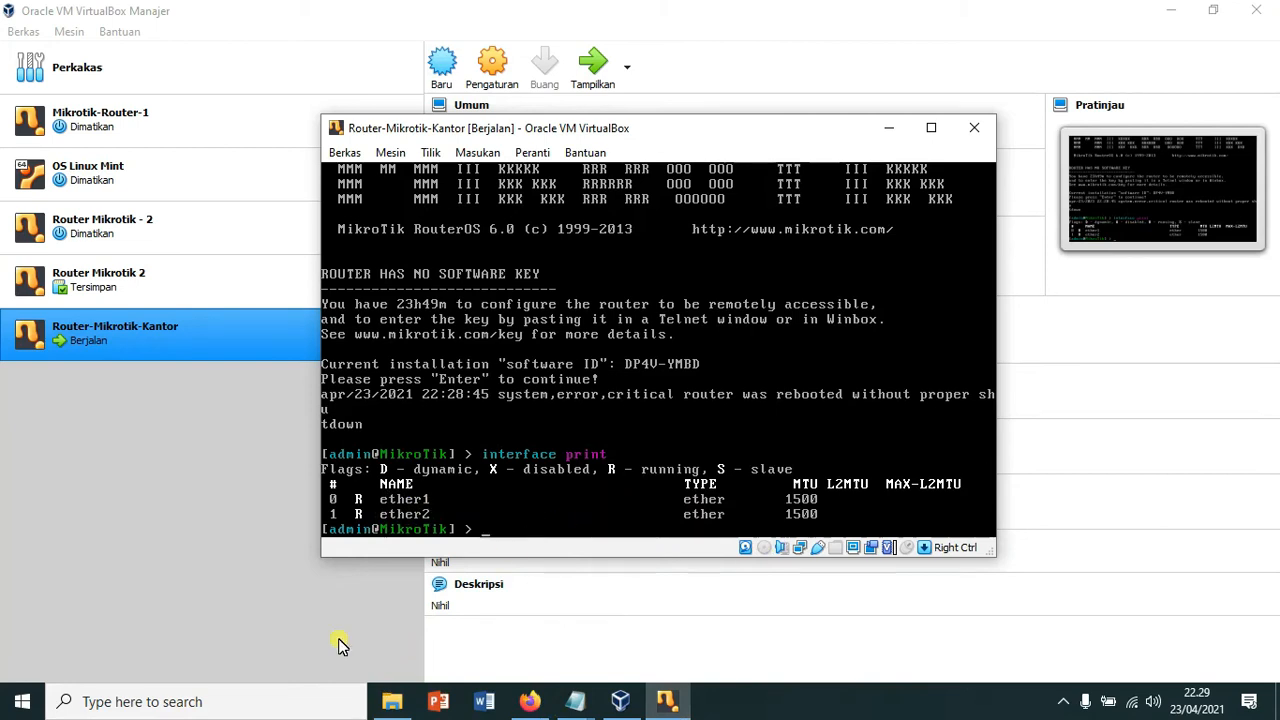
Step: Run ipconfig in Command Prompt to confirm Wi-Fi 192.168.200.254 with gateway 192.168.200.1
click(243, 708)
text(cmd)
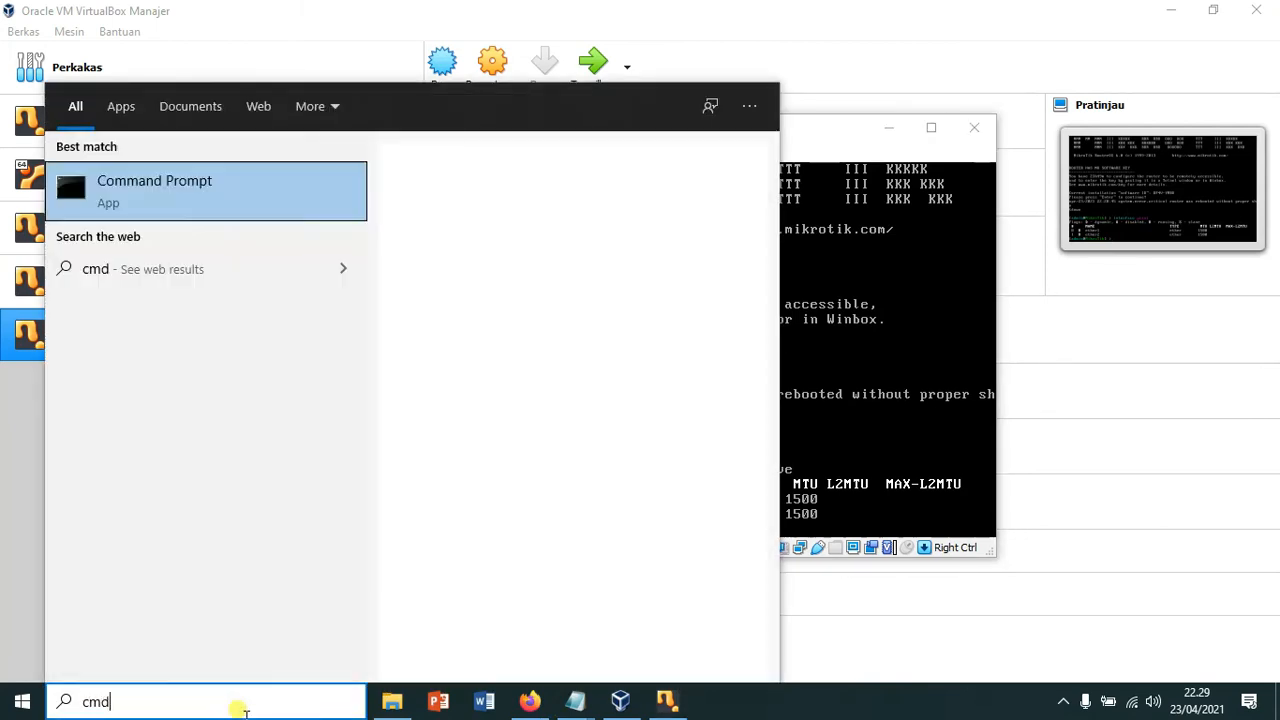
key(Return)
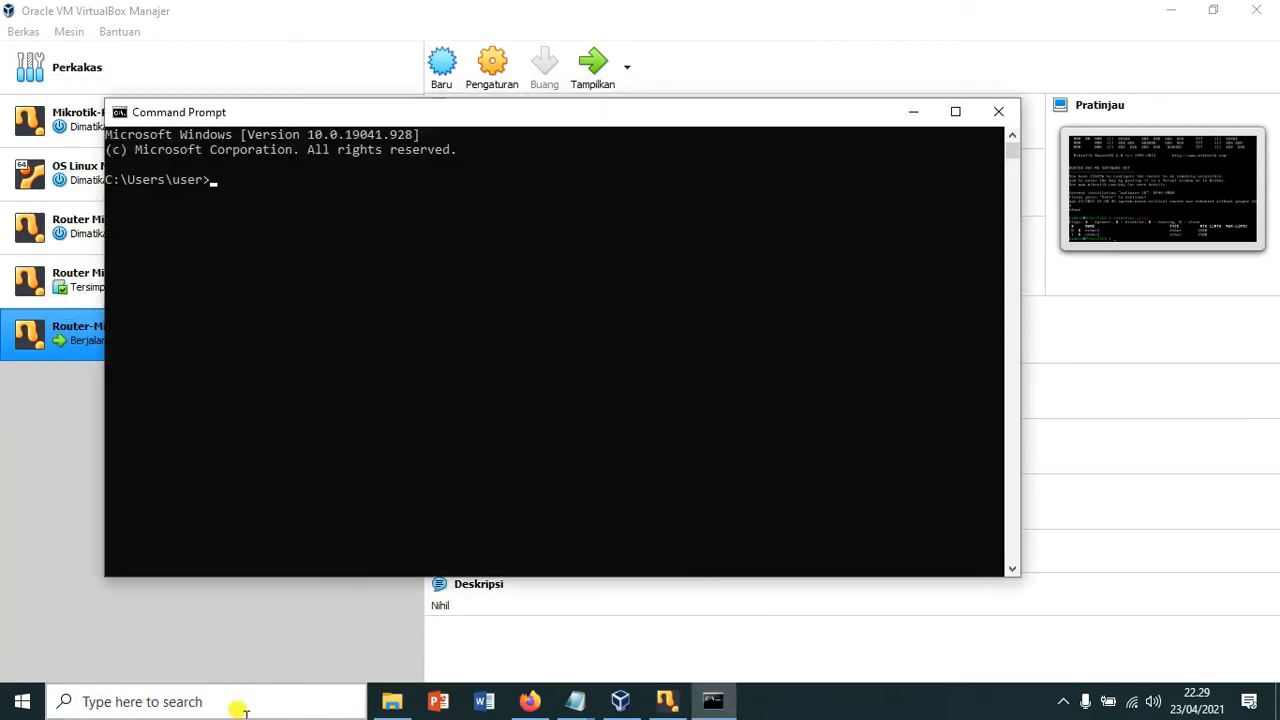
text(ipconfig)
key(Return)
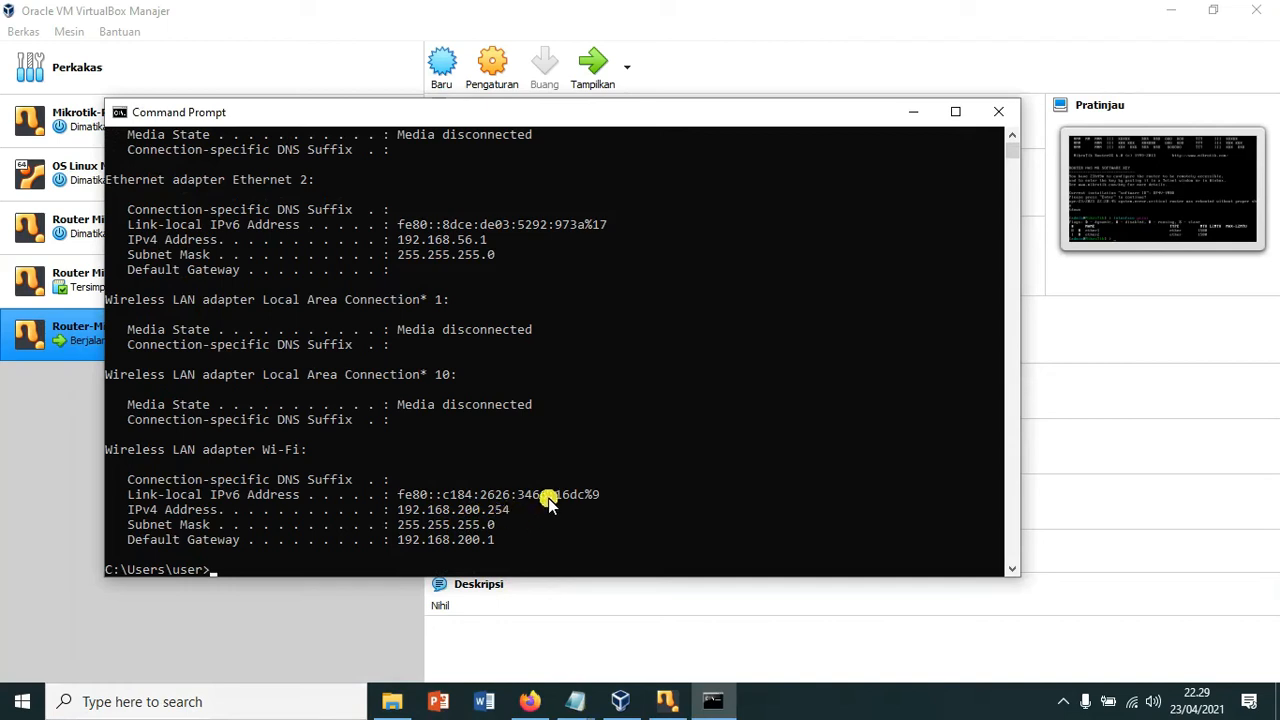
click(912, 116)
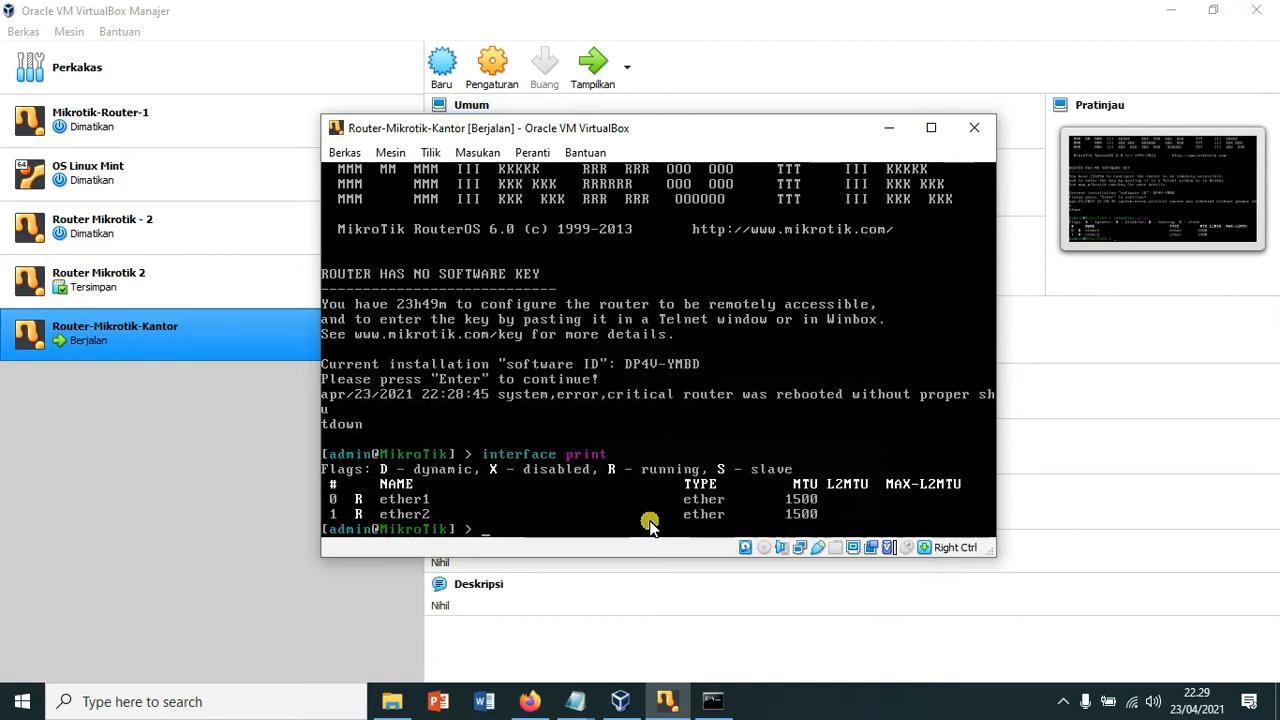
Step: Run /ip address add address=192.168.200.2/24 interface=ether1 in the MikroTik console
text(ip)
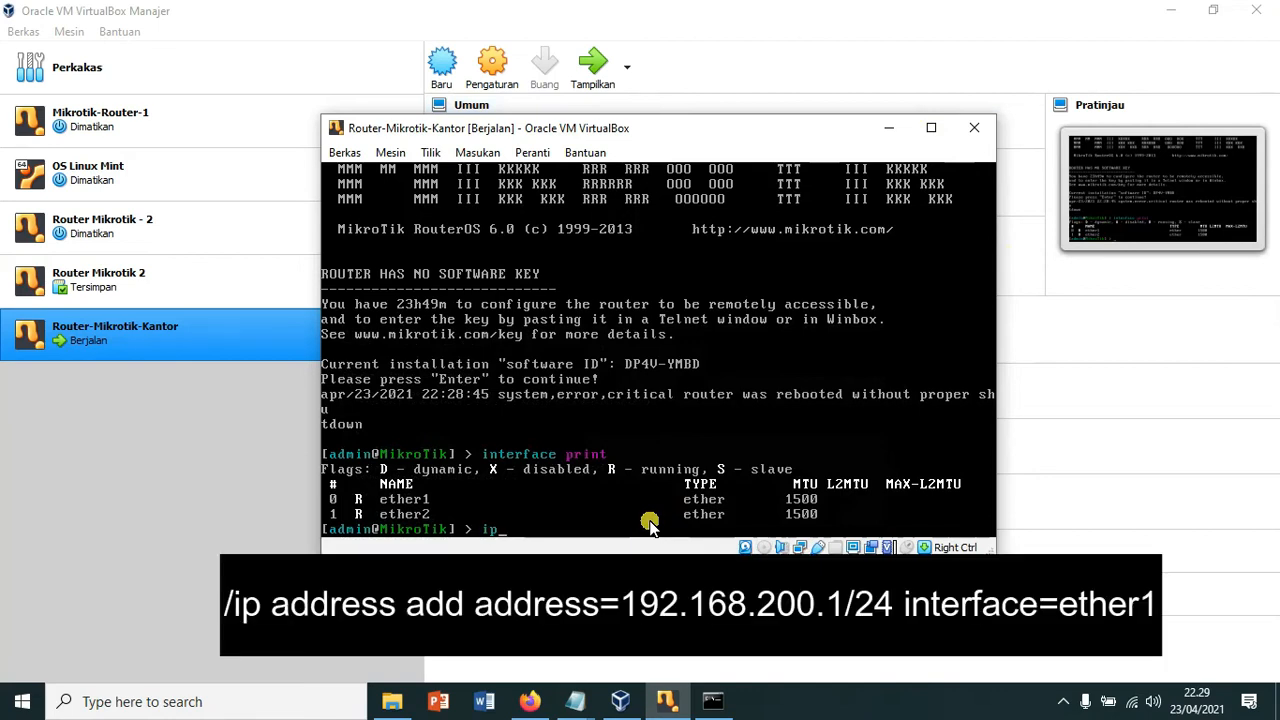
key(BackSpace)
key(BackSpace)
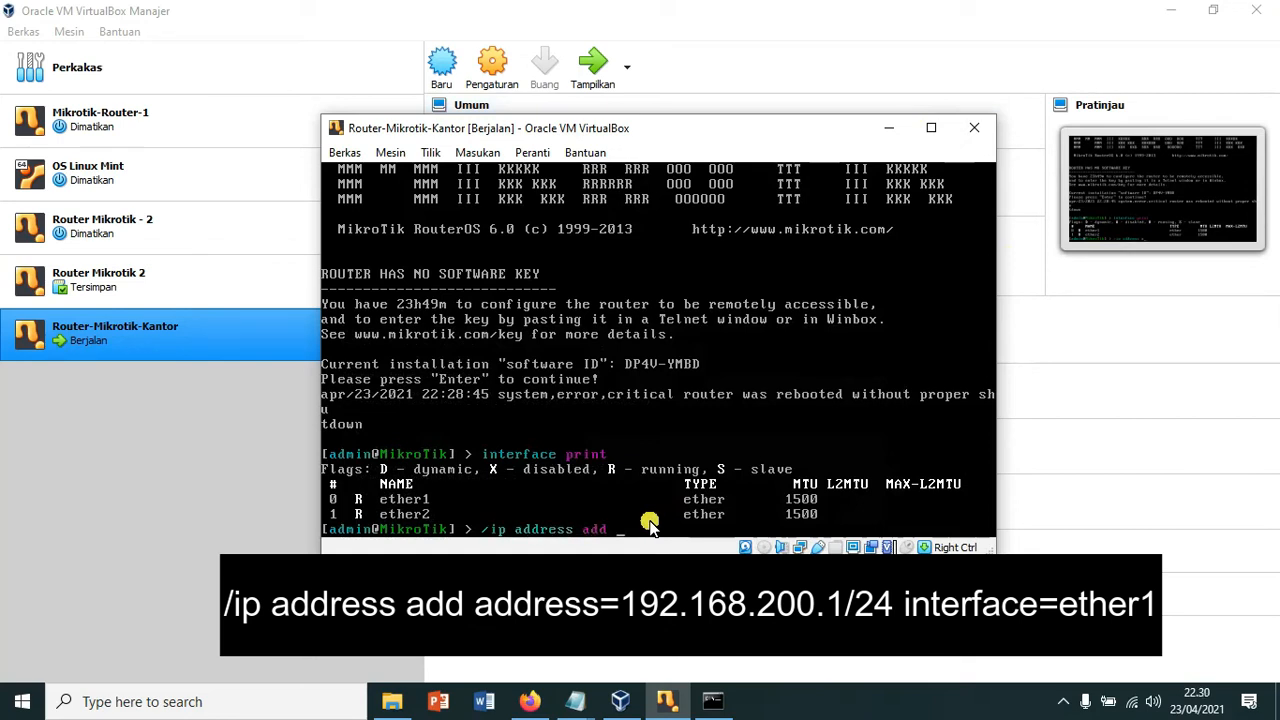
key(Tab)
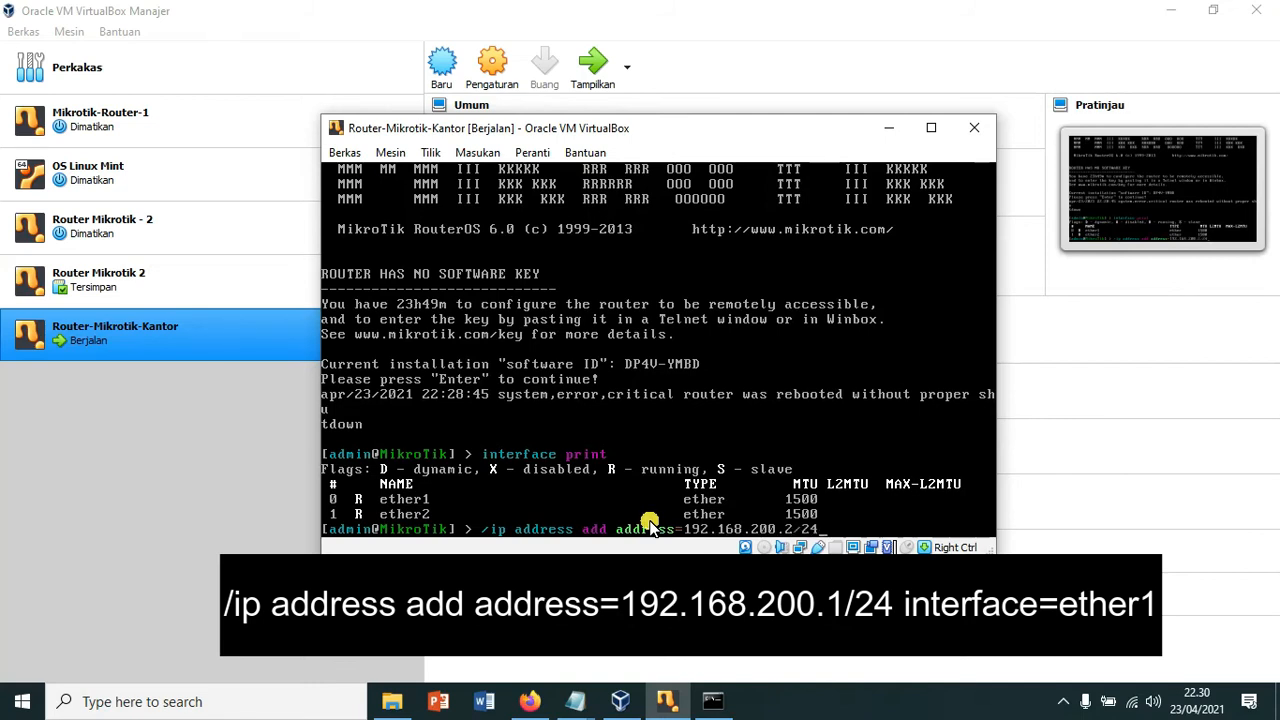
text(interface=ether1)
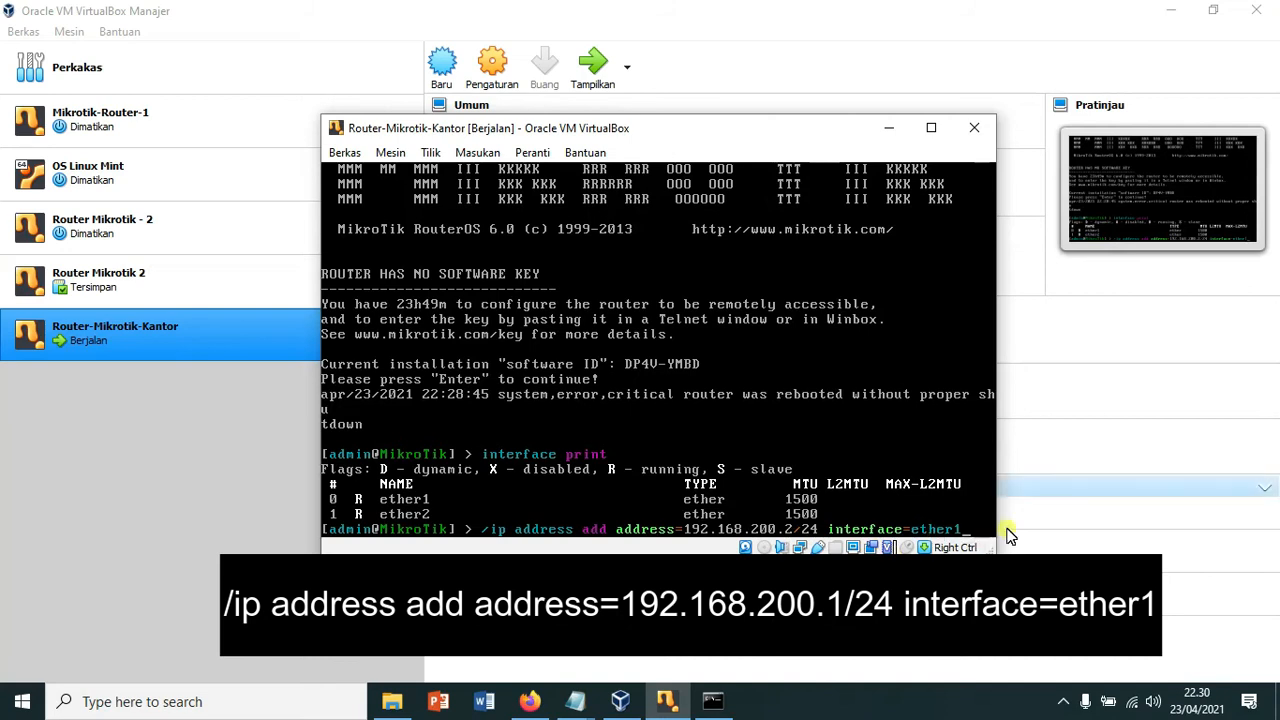
key(Return)
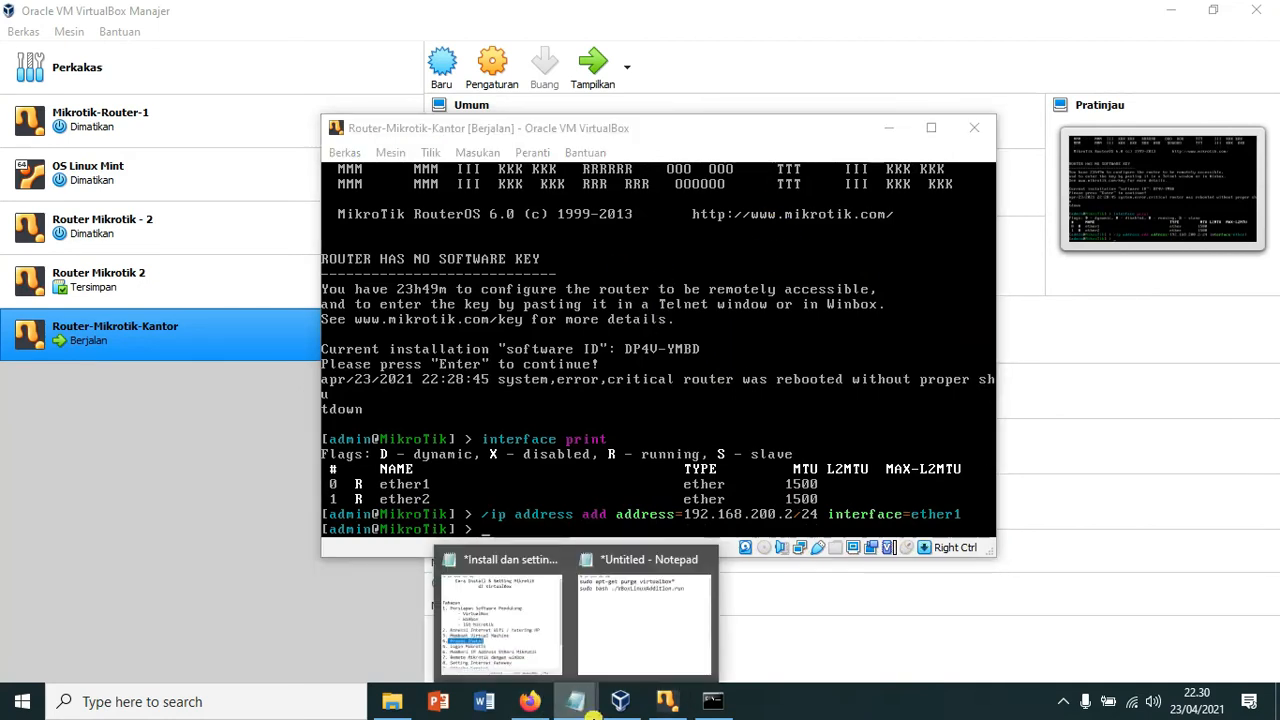
Step: Glance at the Notepad setup notes, then minimize all windows to show the desktop
click(574, 704)
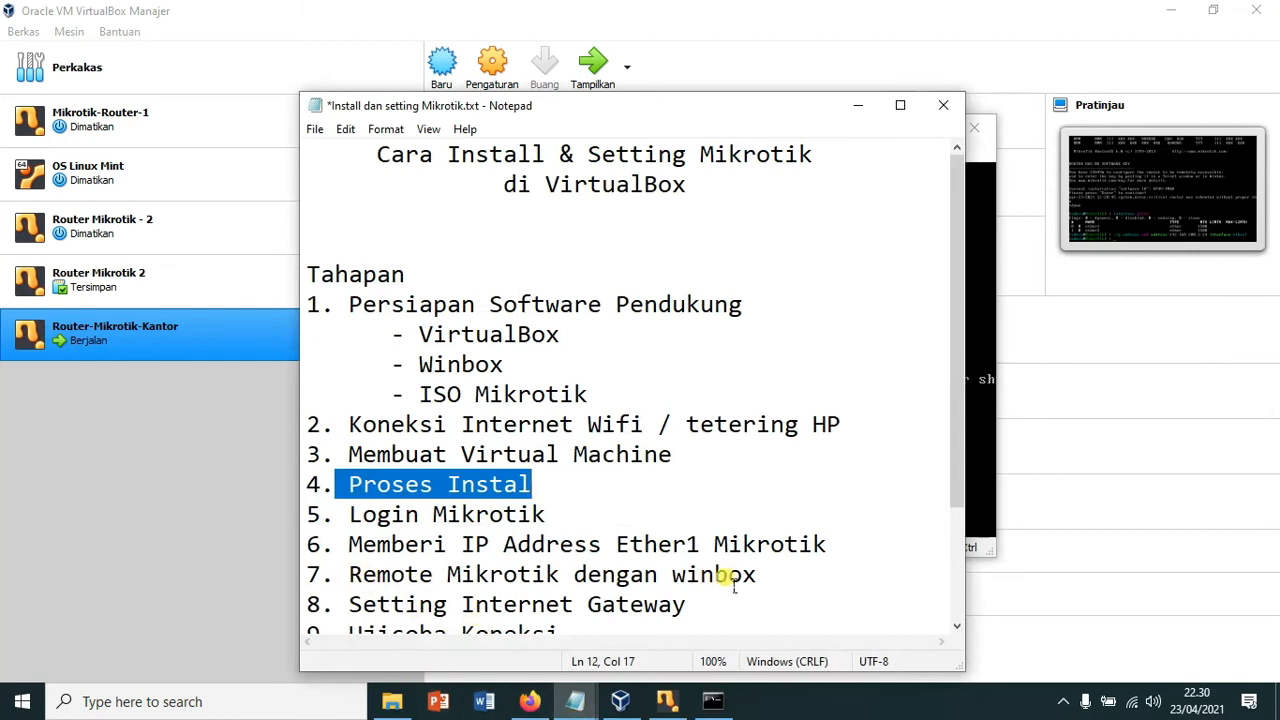
click(858, 106)
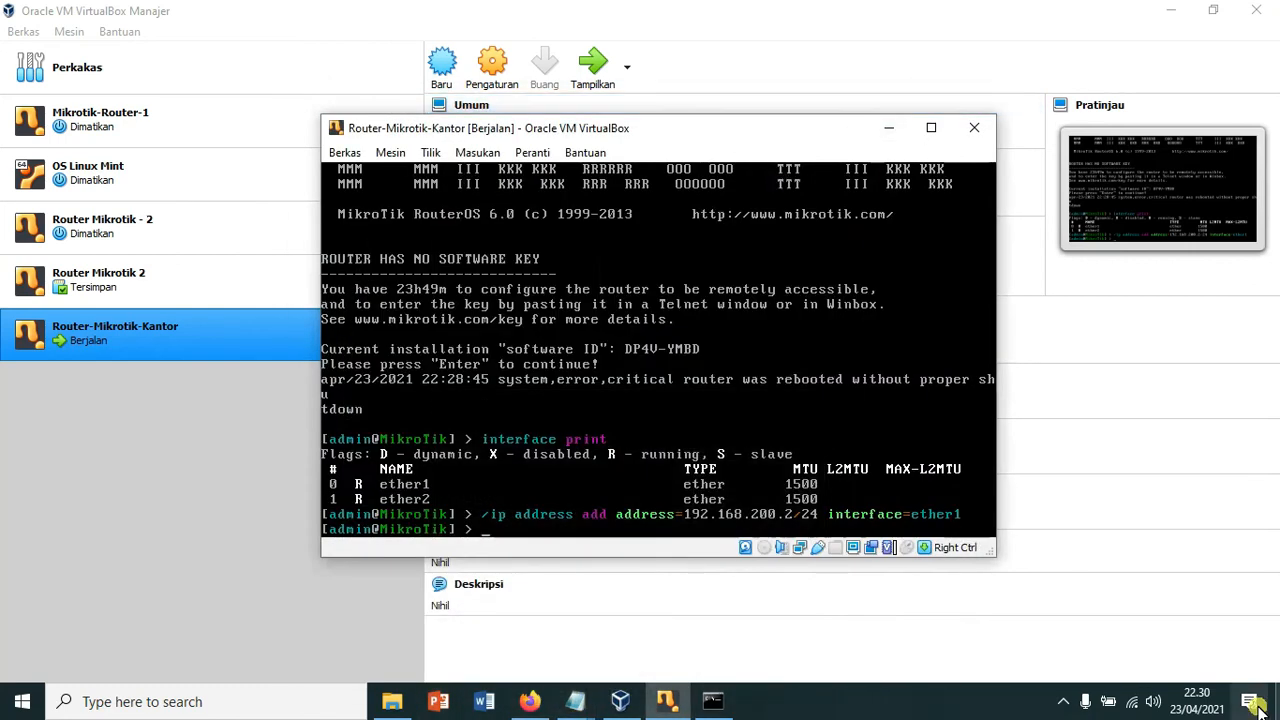
key(super+d)
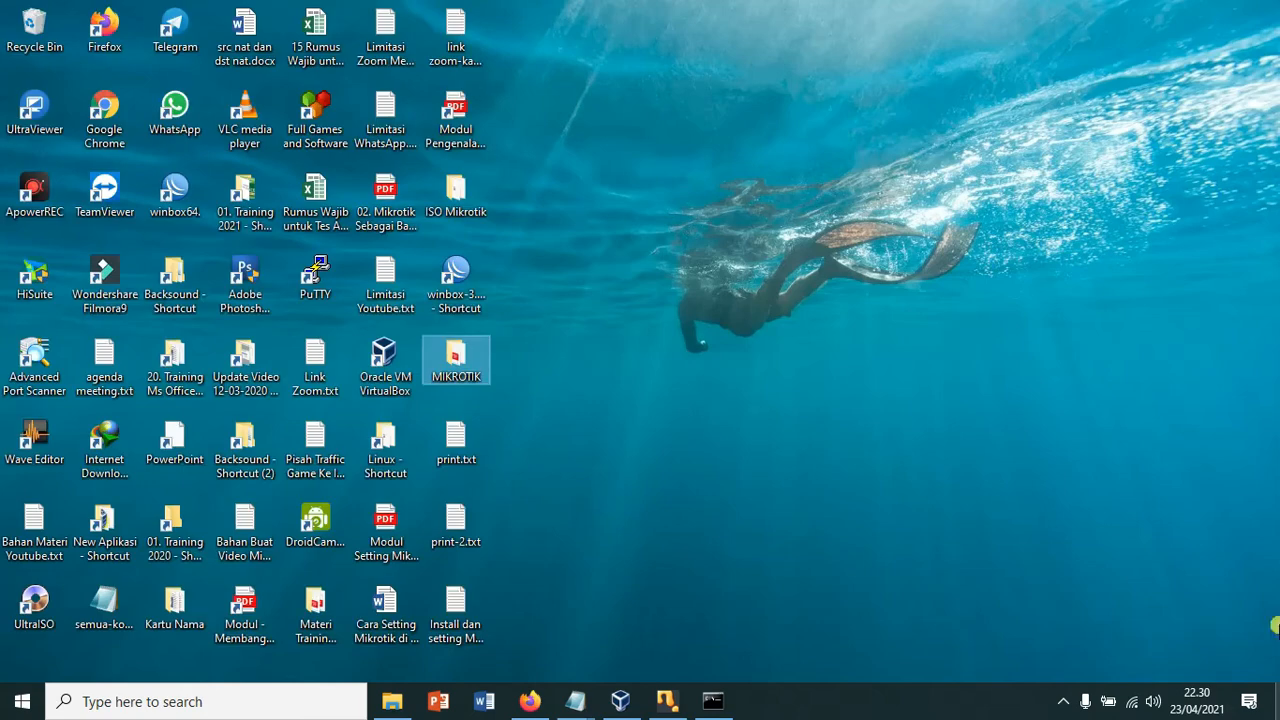
Step: Launch WinBox and connect to the router at 192.168.200.2 as admin
double_click(458, 273)
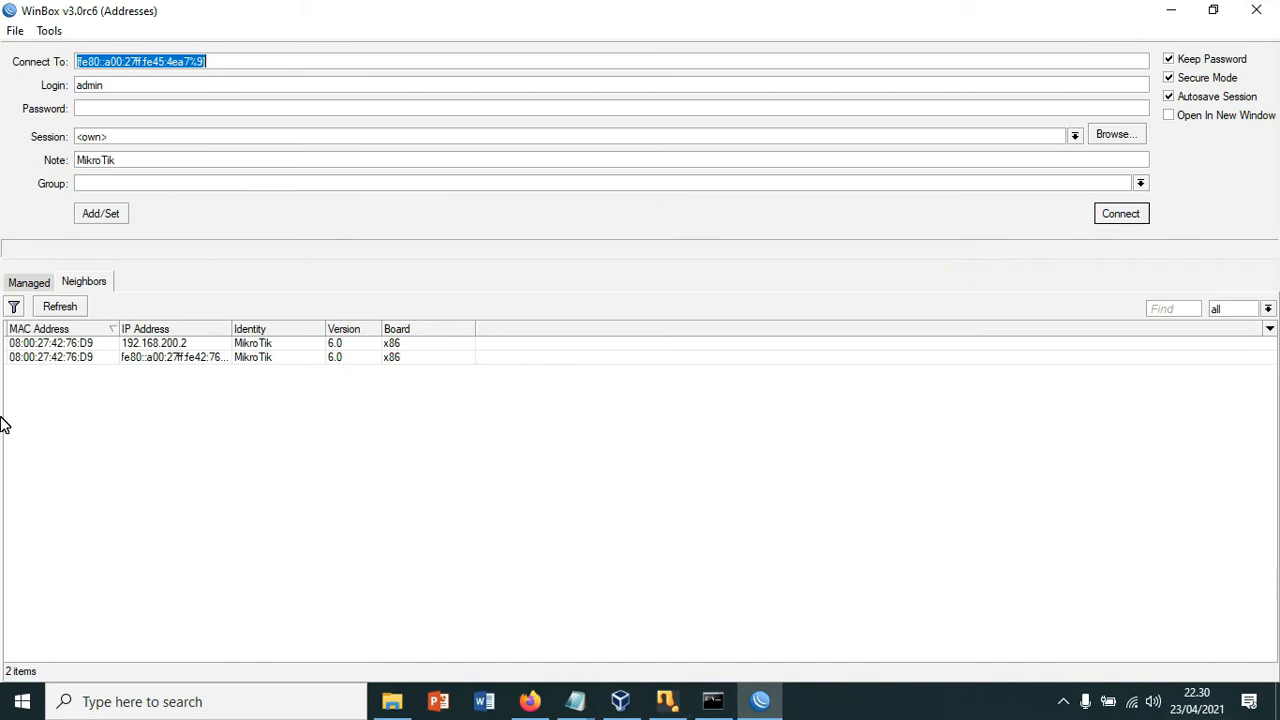
click(172, 346)
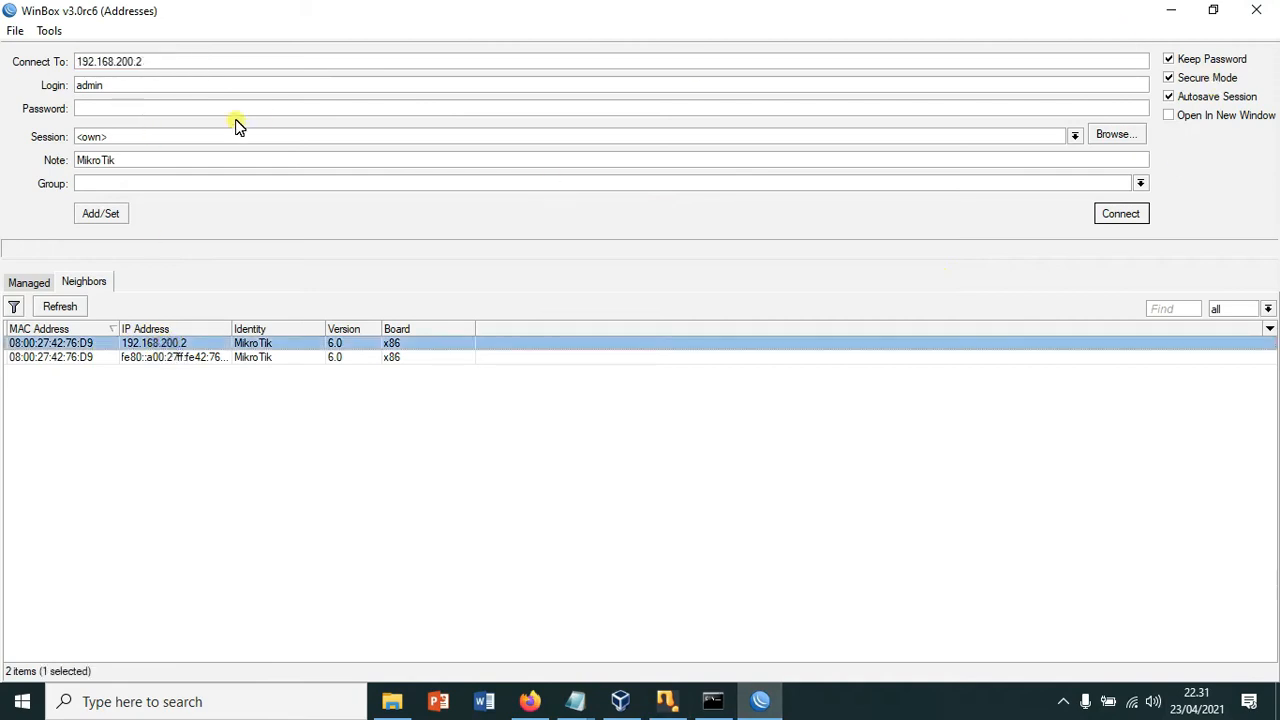
drag(120, 85, 51, 86)
click(1132, 222)
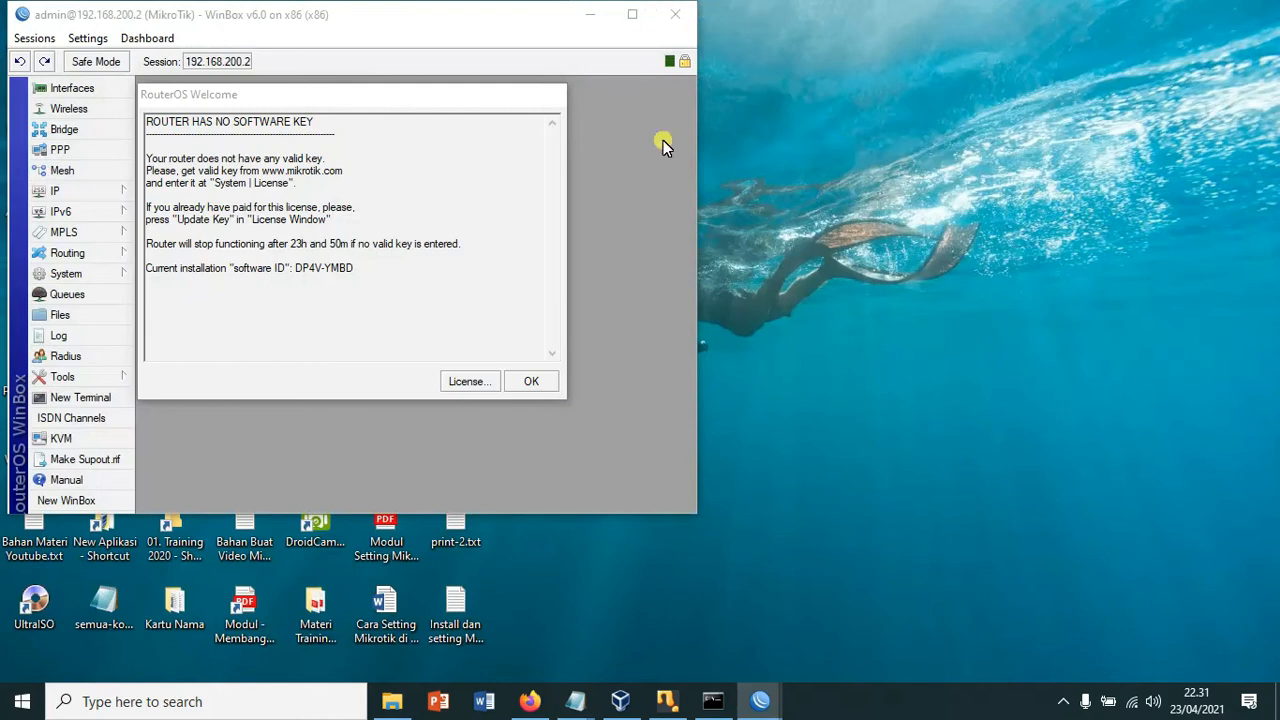
Step: Dismiss the RouterOS welcome notice and maximize the WinBox window
mouse_move(758, 708)
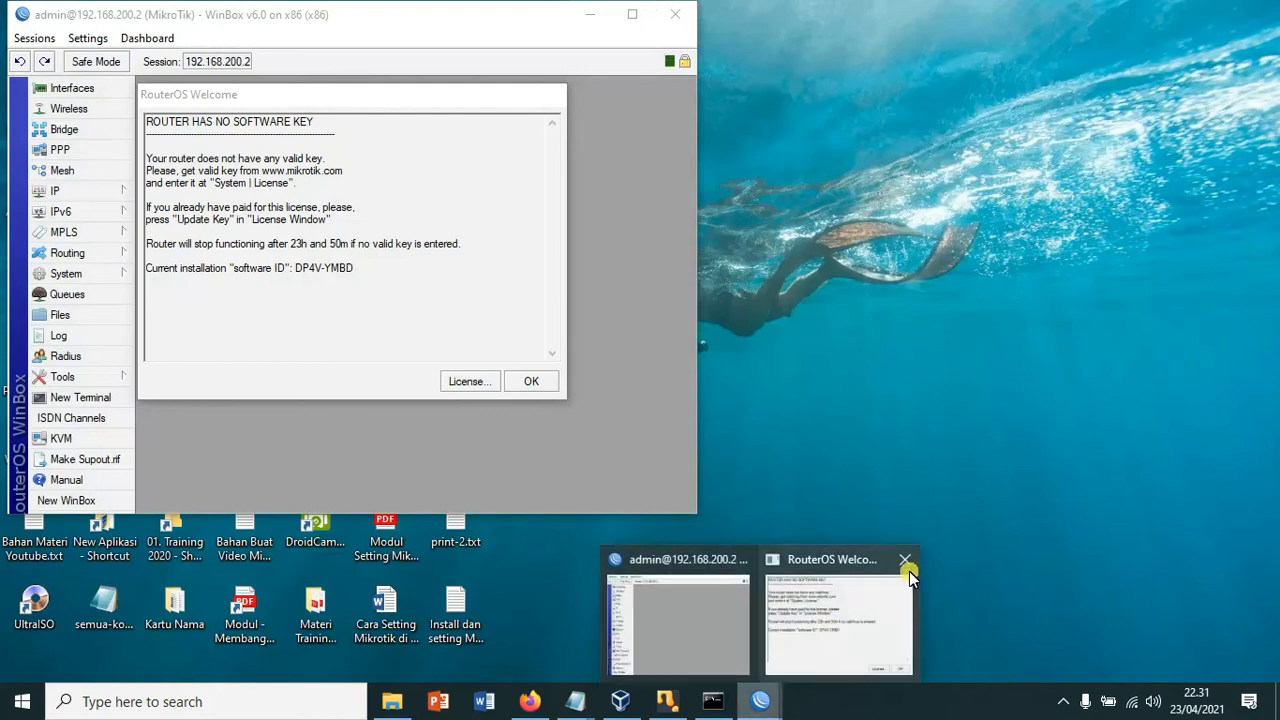
click(905, 563)
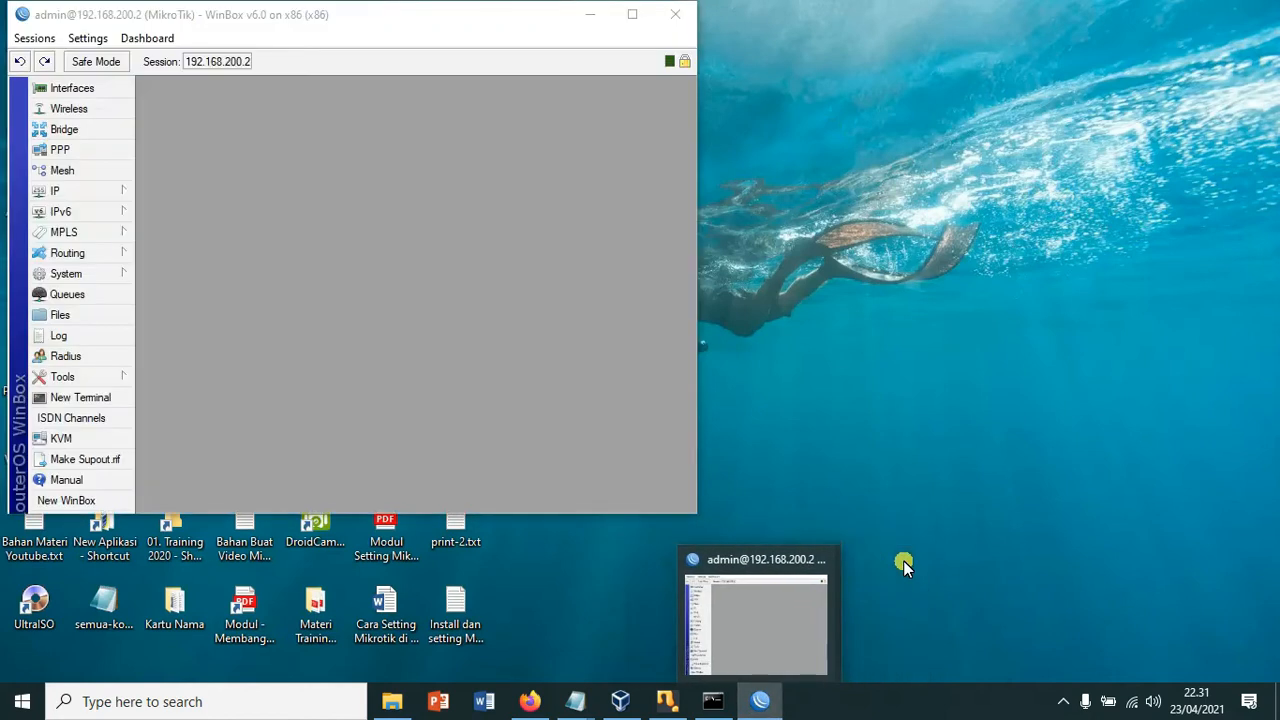
click(632, 16)
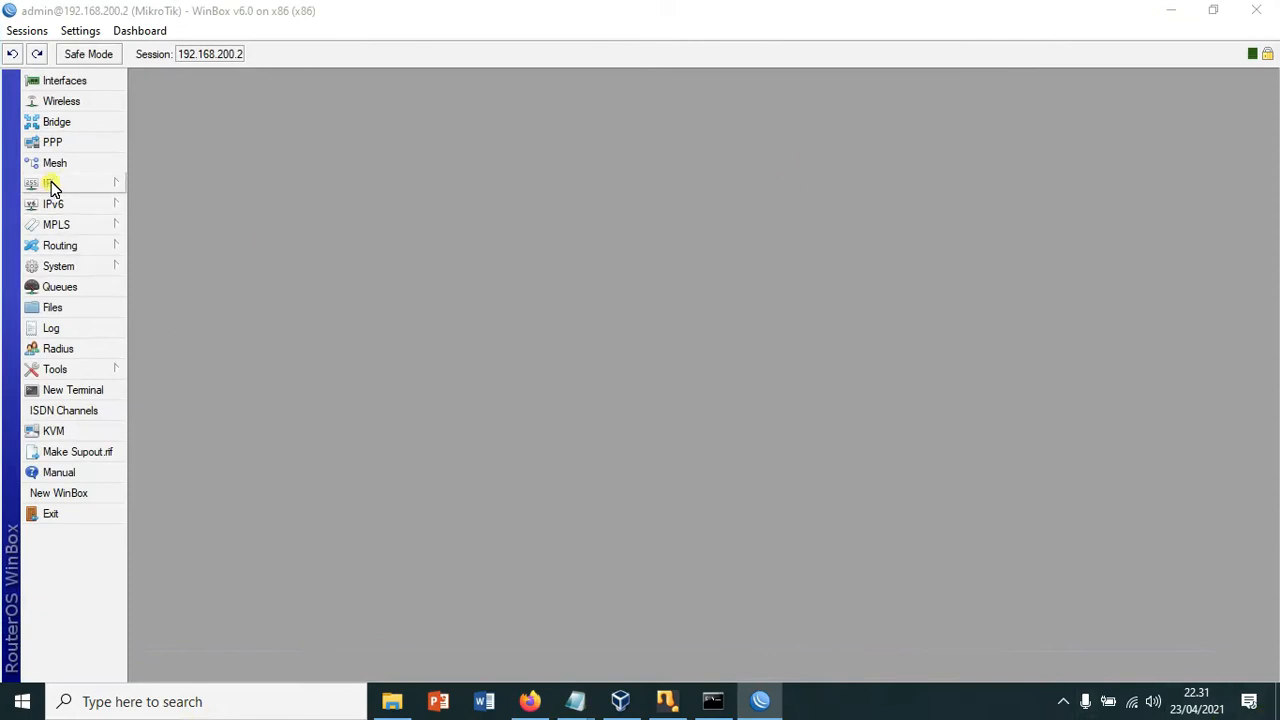
Step: Open the Interface List and look over ether1 and ether2
click(65, 82)
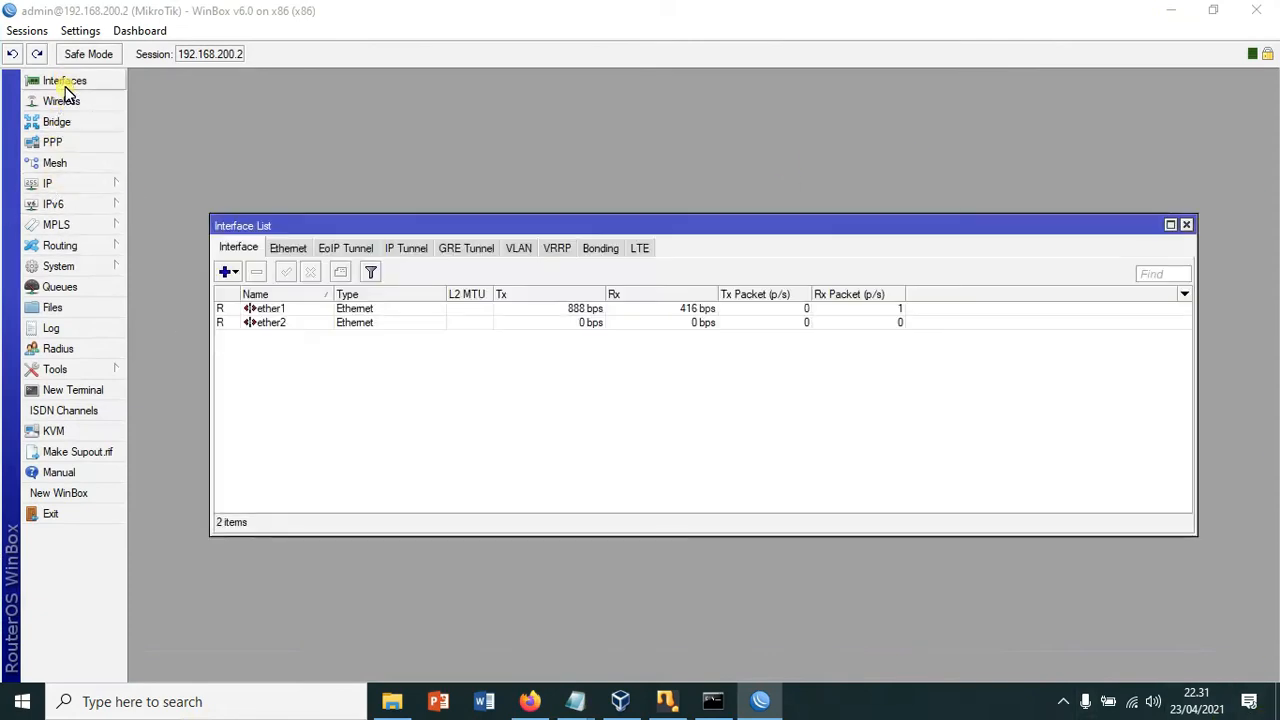
drag(540, 230, 584, 201)
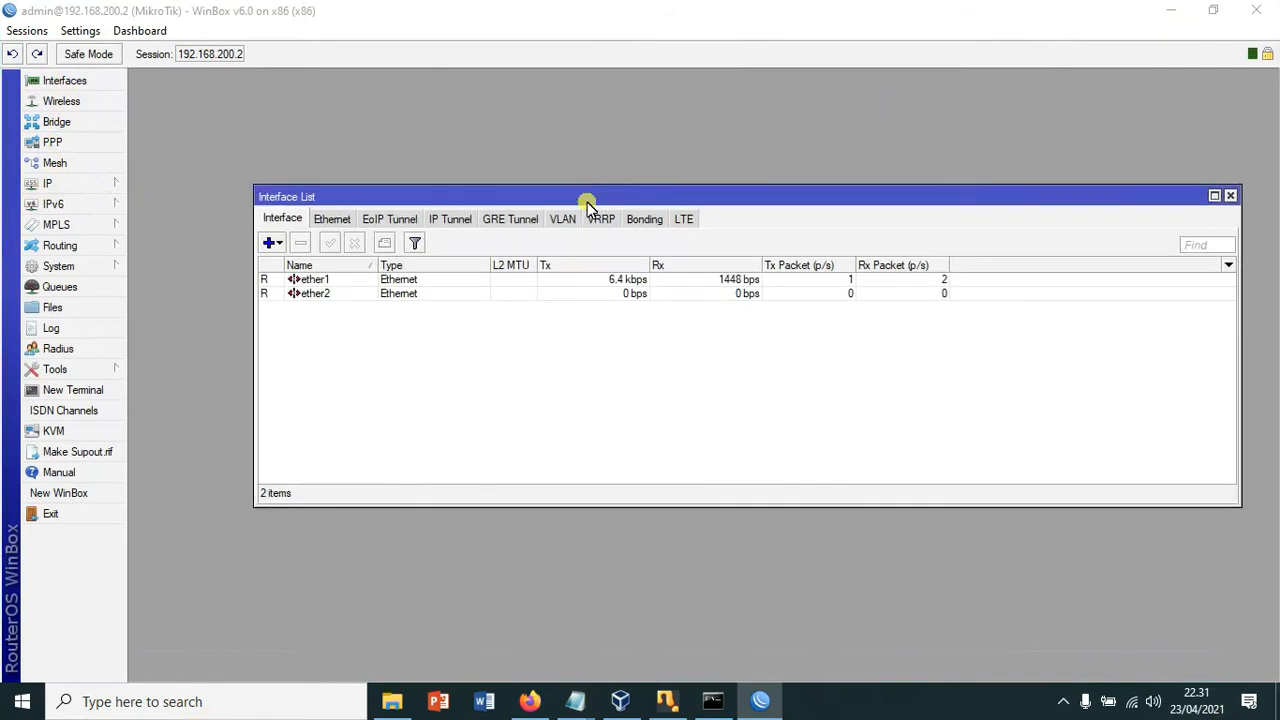
click(326, 280)
click(336, 296)
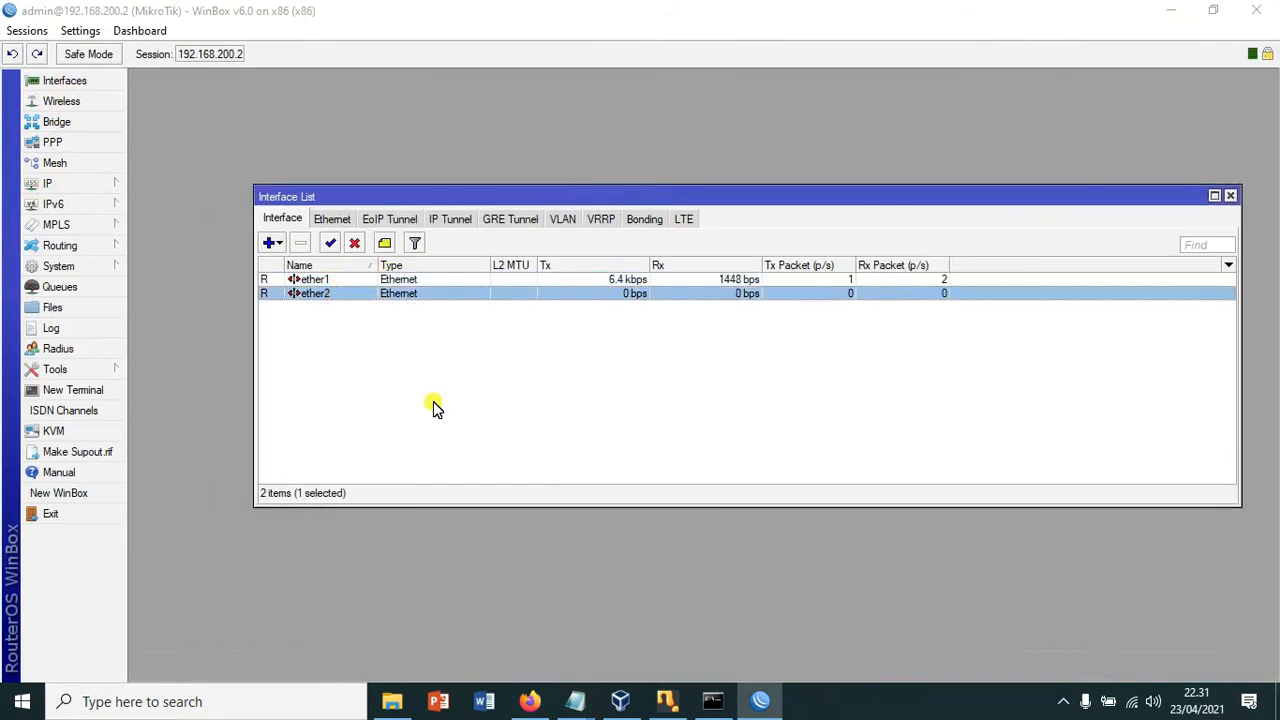
click(322, 281)
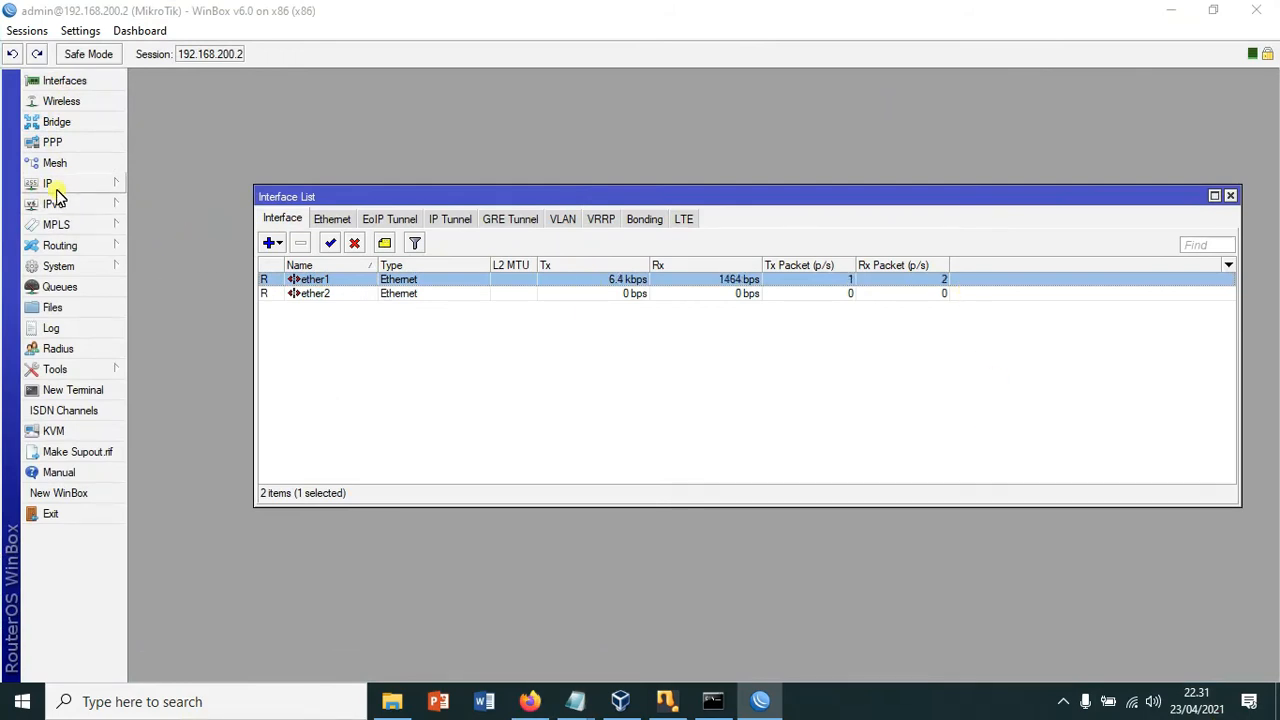
Step: Open IP > Addresses and widen the list so full addresses are visible
click(118, 184)
click(160, 227)
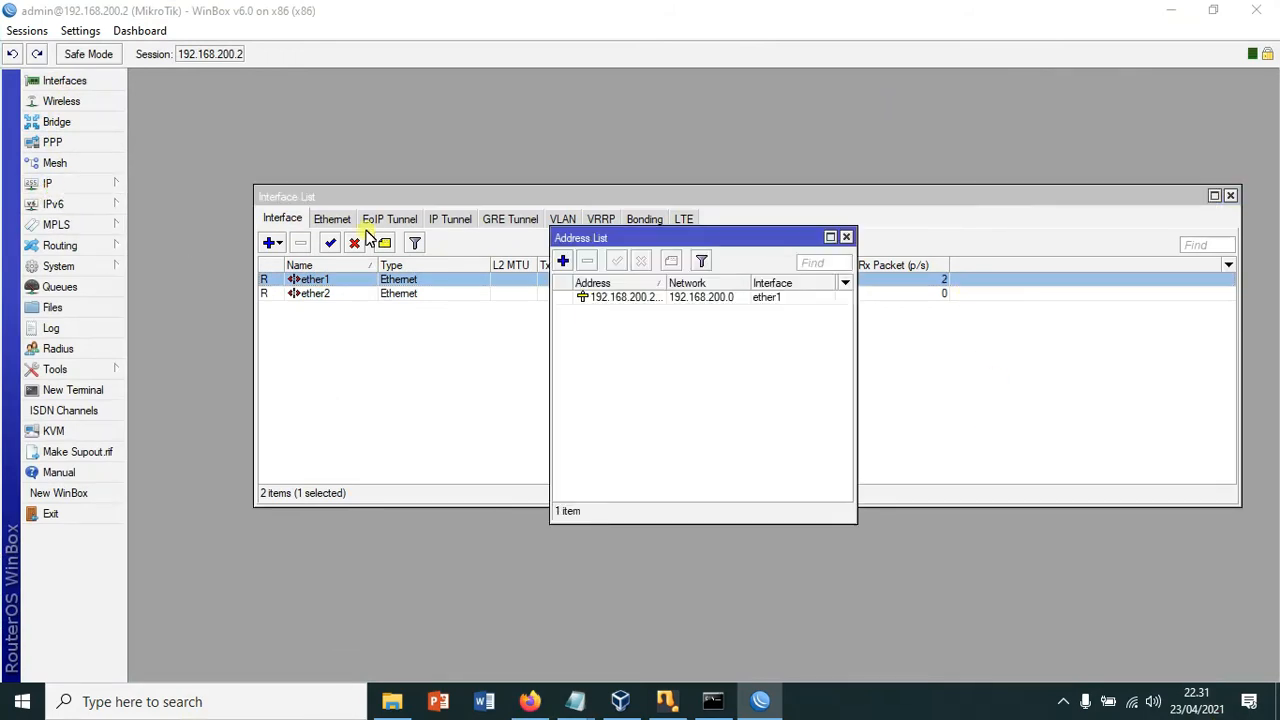
drag(862, 370, 1041, 383)
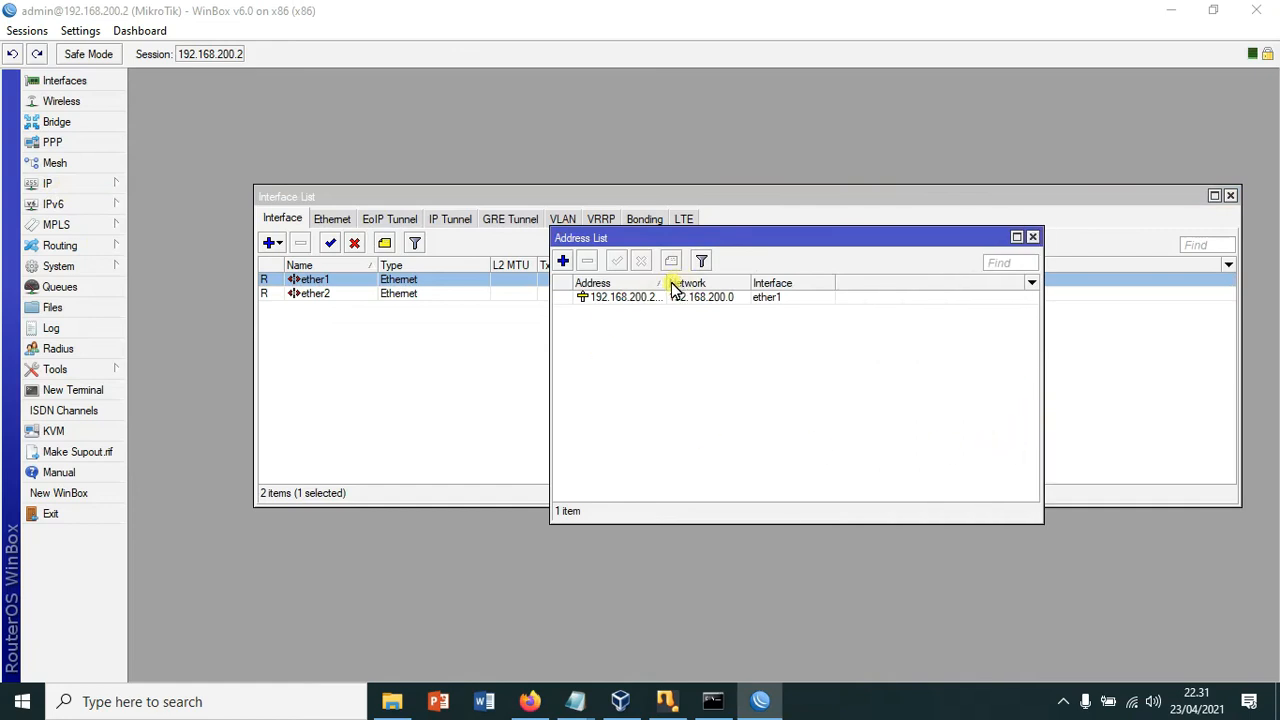
drag(676, 284, 766, 338)
Step: Add address 192.168.30.1/24 on interface ether2 and apply it
click(563, 261)
text(168.30)
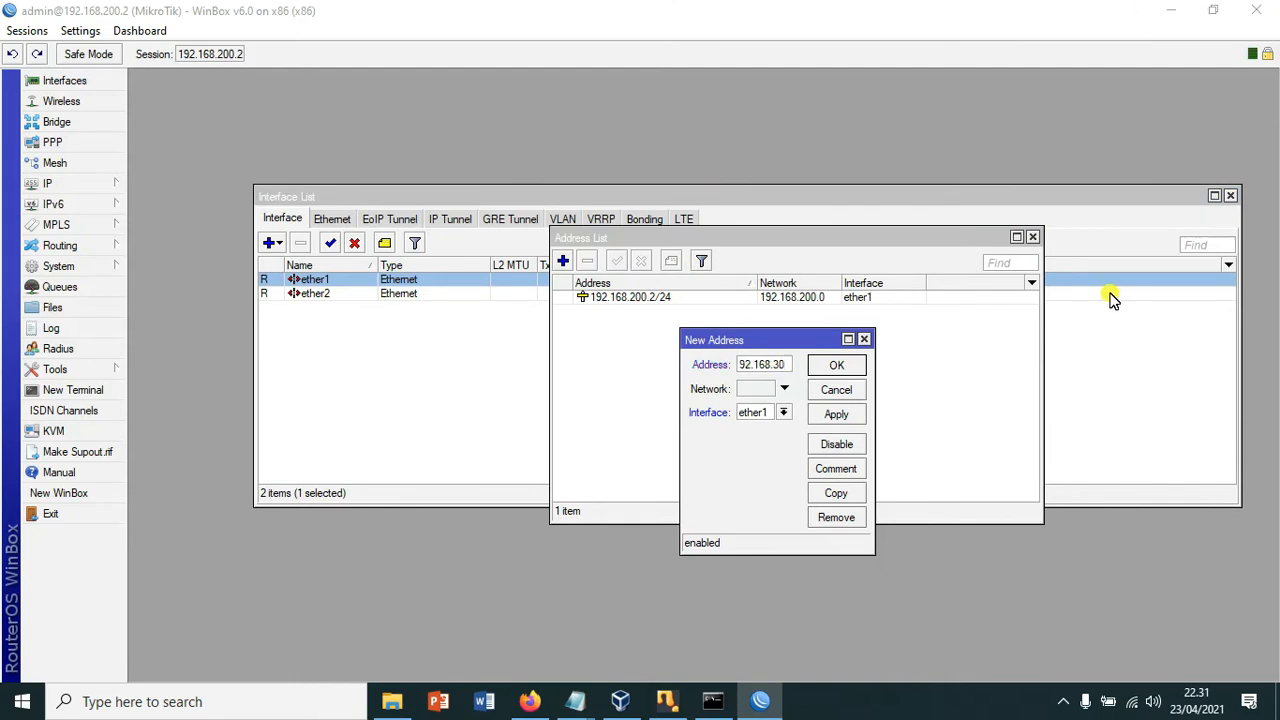
text(/24)
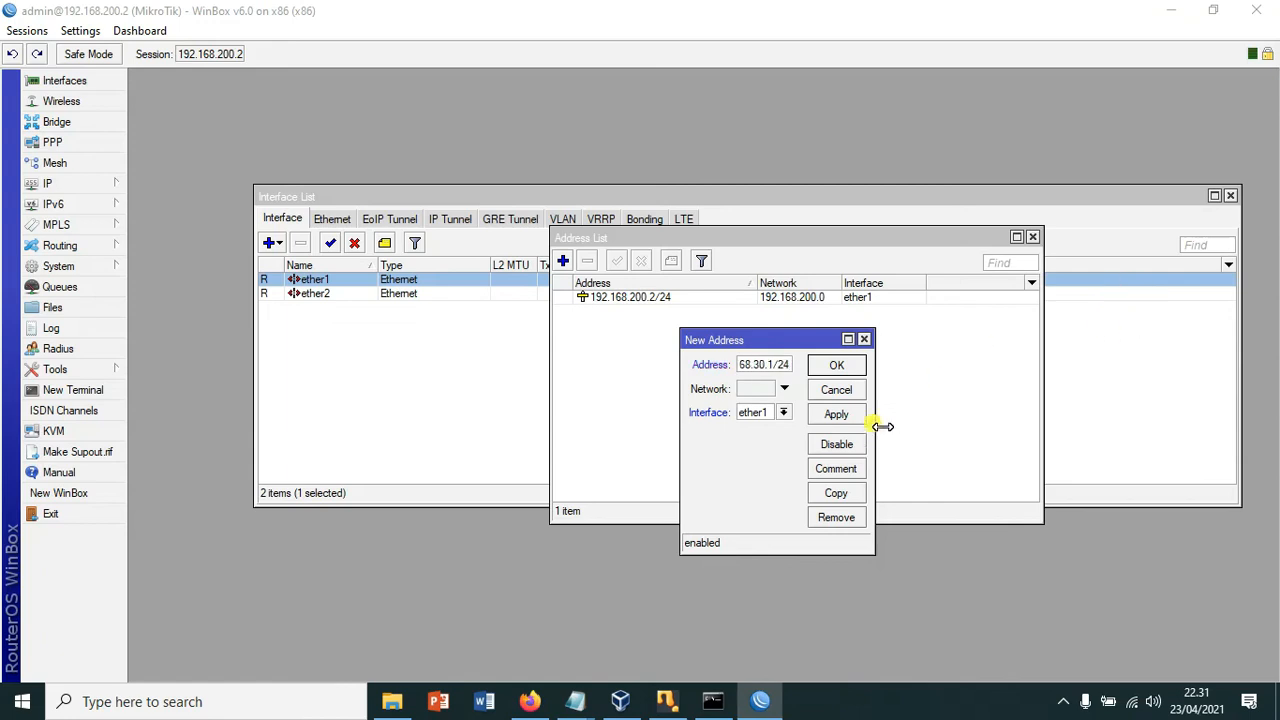
drag(873, 426, 1035, 423)
click(940, 412)
click(900, 440)
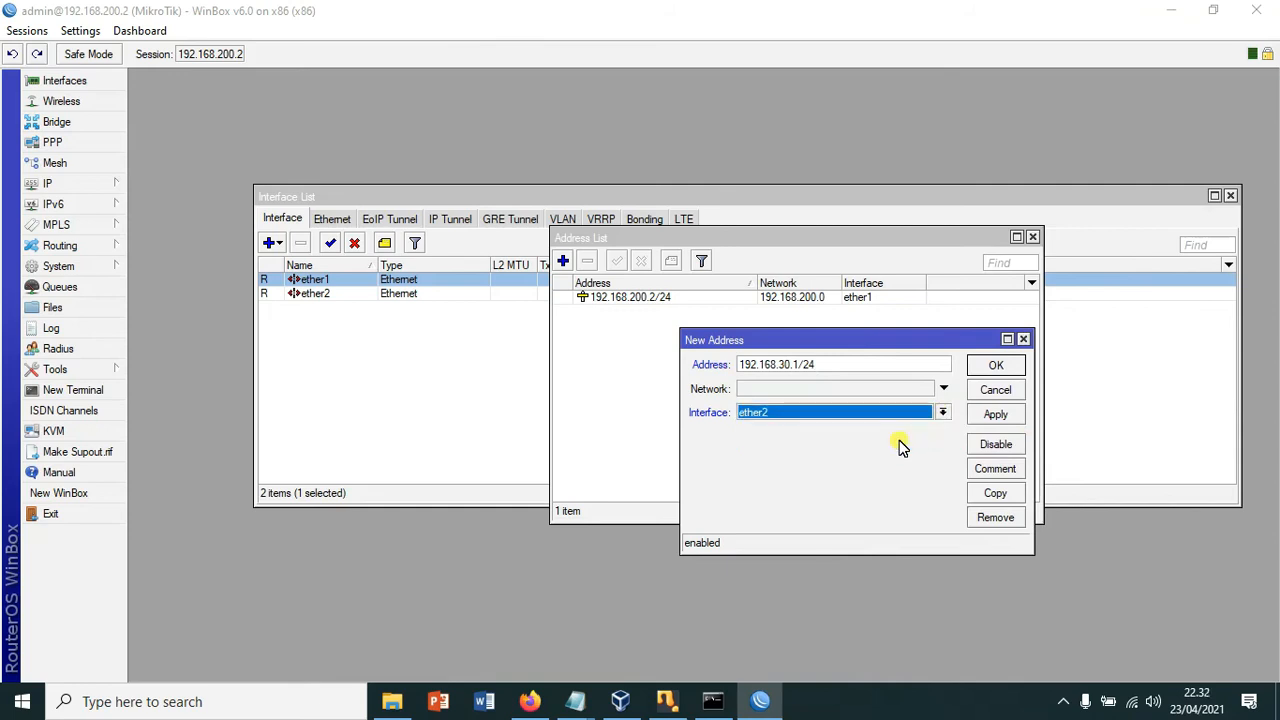
click(999, 416)
click(994, 368)
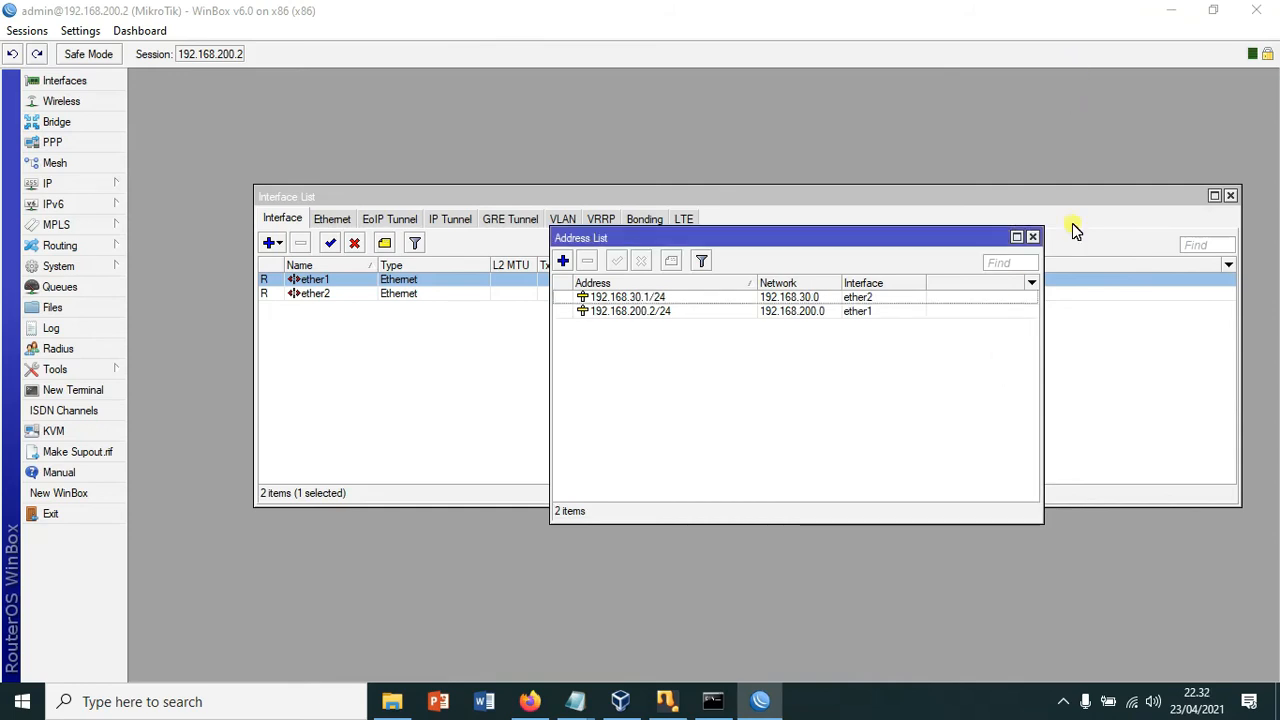
click(72, 81)
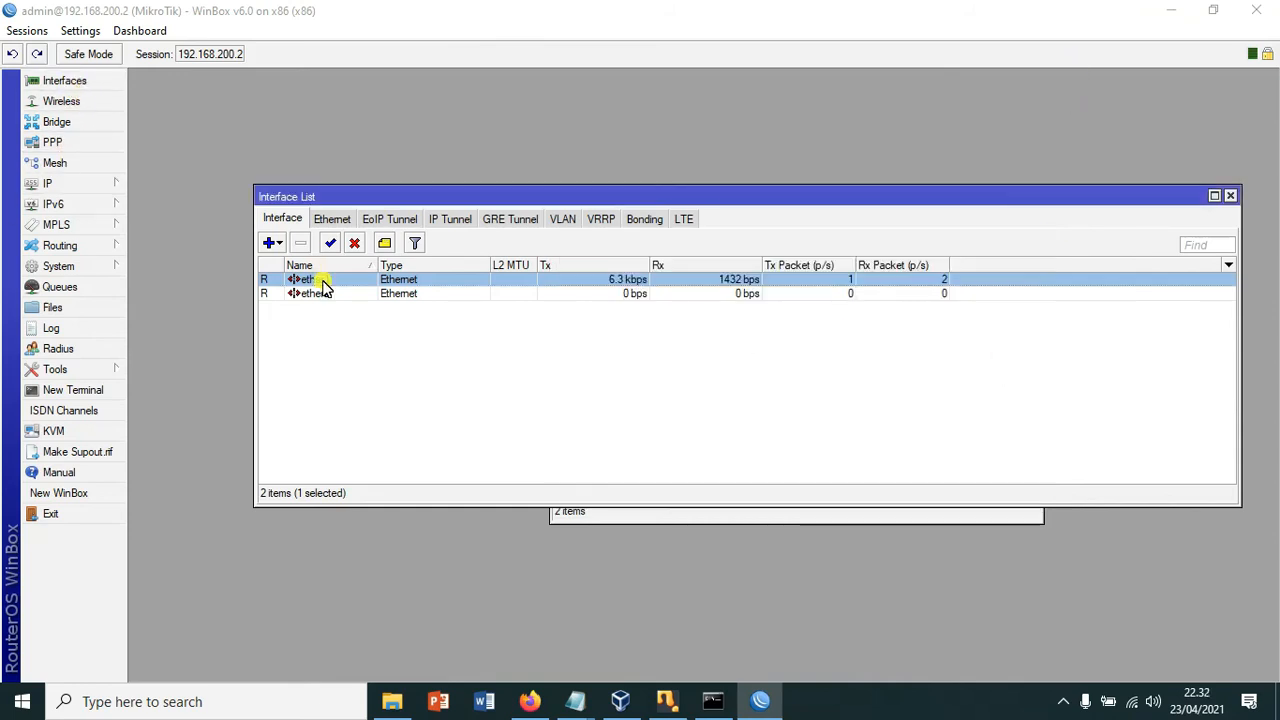
Step: Rename ether1 to ether1-Internet and ether2 to ether2-LAN, then widen the Name column
double_click(322, 283)
click(650, 246)
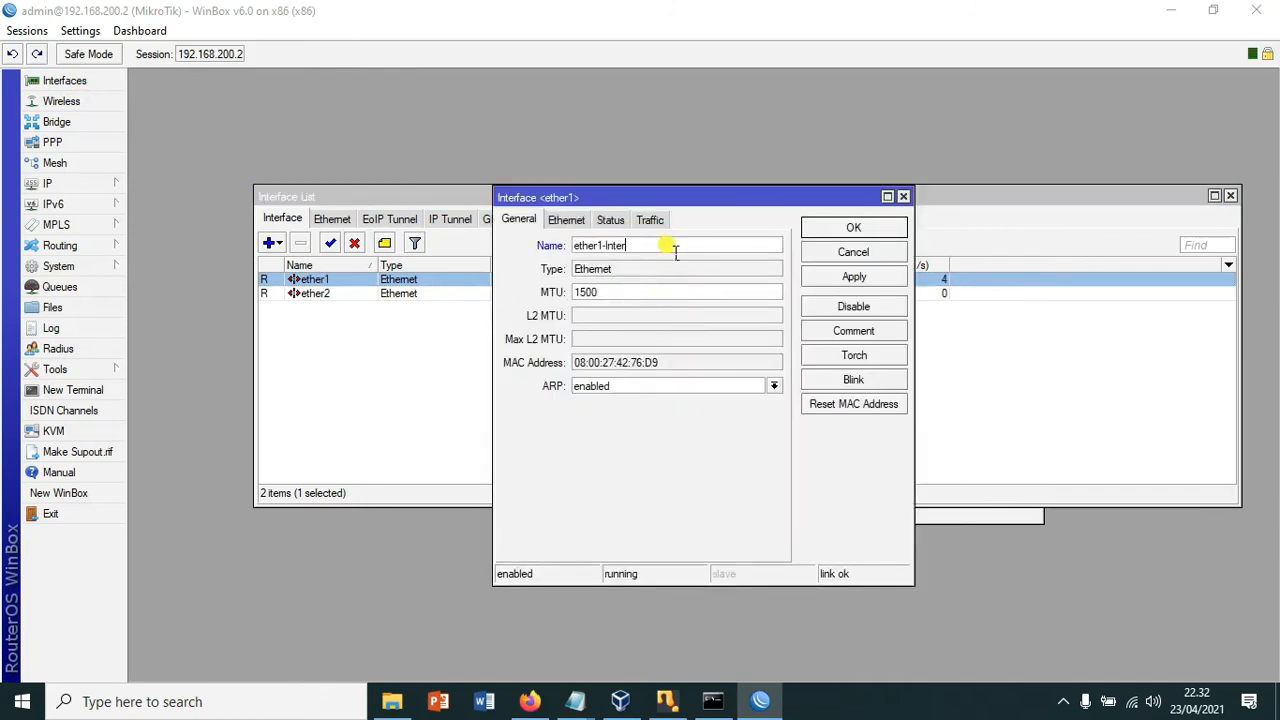
click(853, 228)
double_click(411, 294)
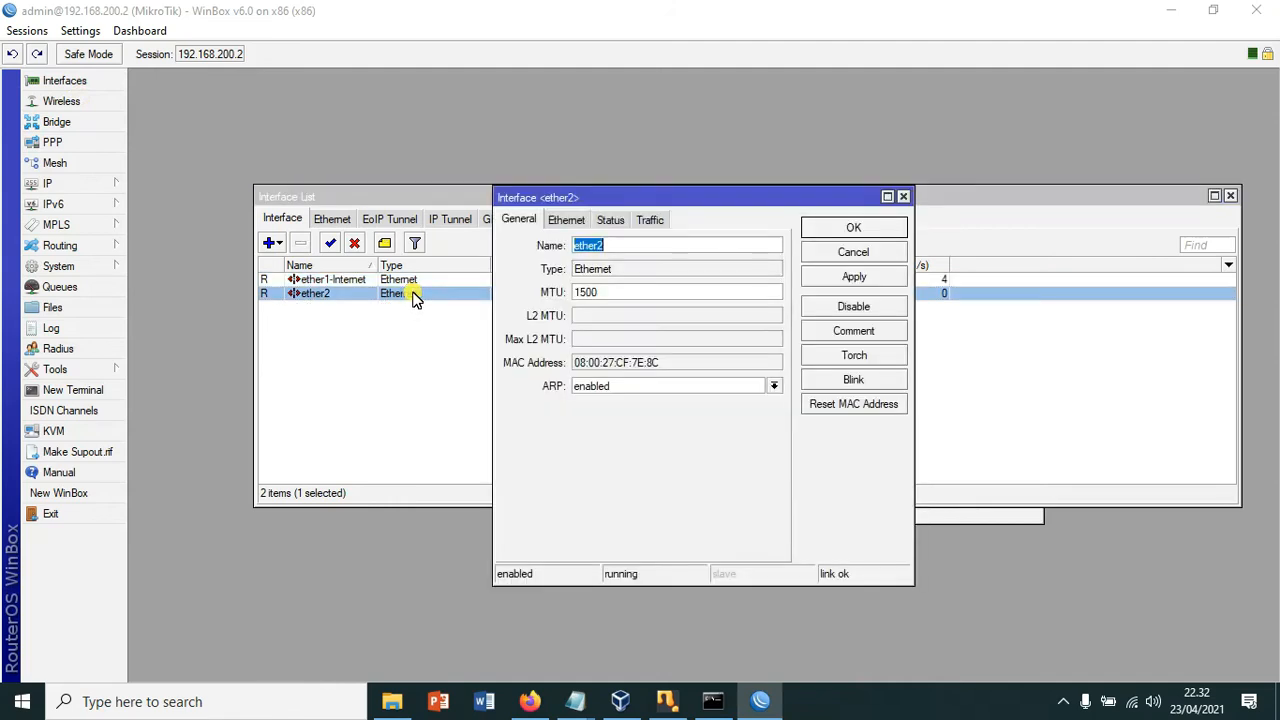
click(695, 244)
click(858, 226)
drag(377, 264, 416, 264)
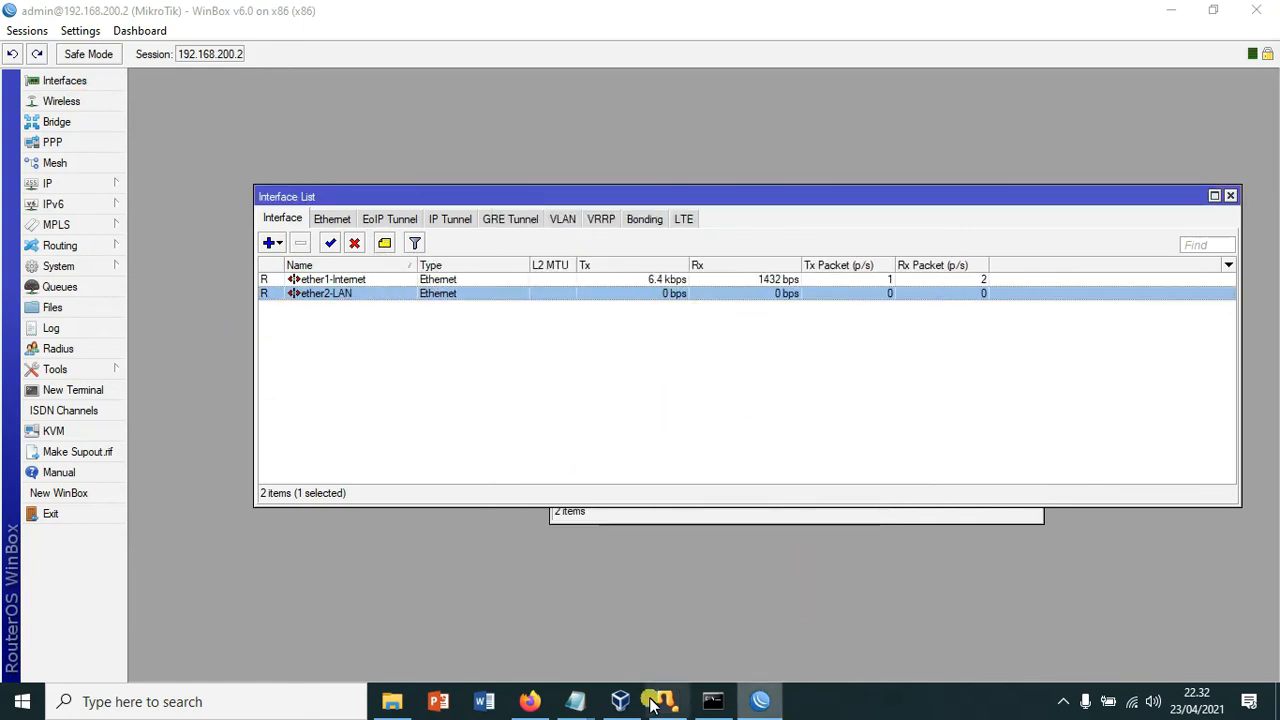
mouse_move(575, 706)
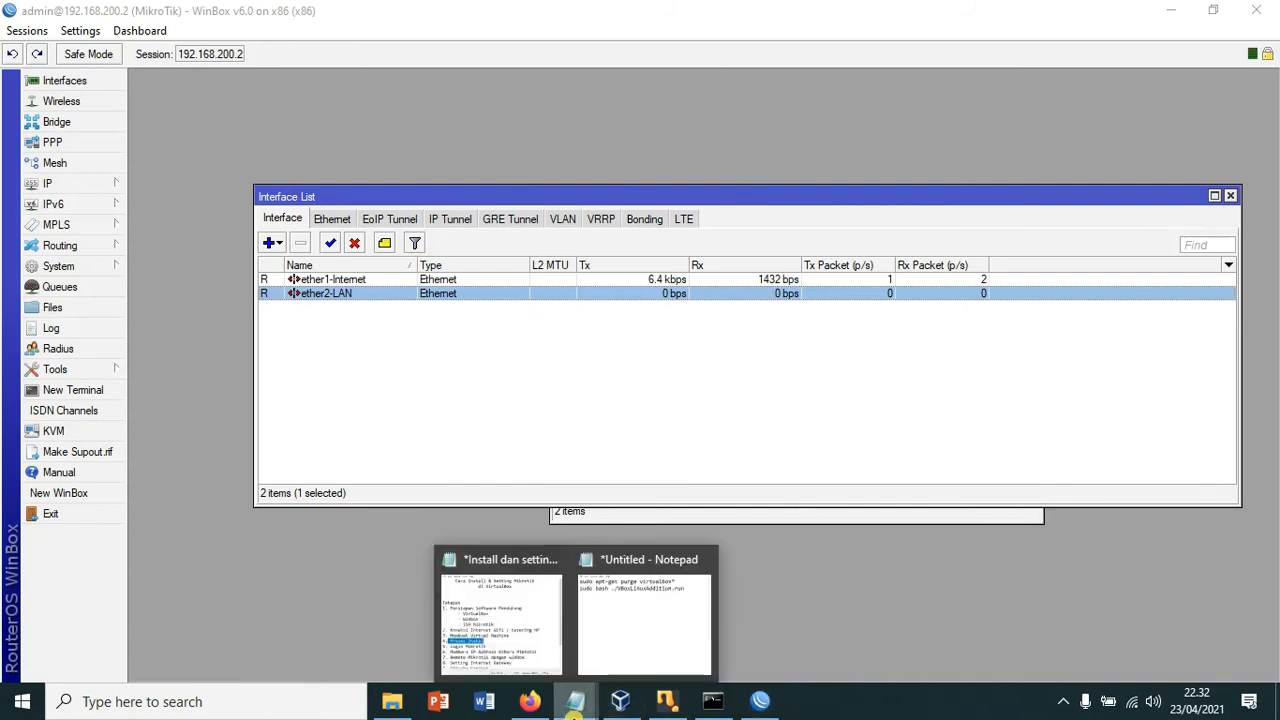
click(526, 633)
scroll(670, 480, down, 2)
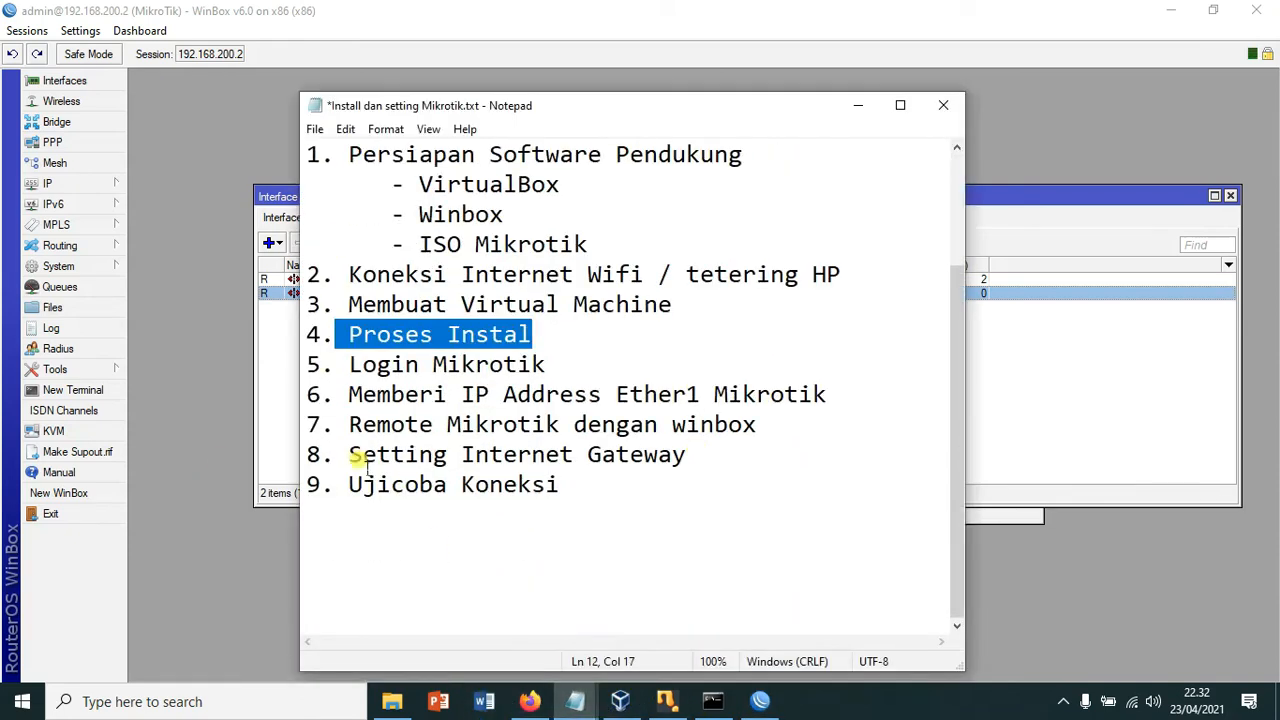
drag(348, 456, 692, 462)
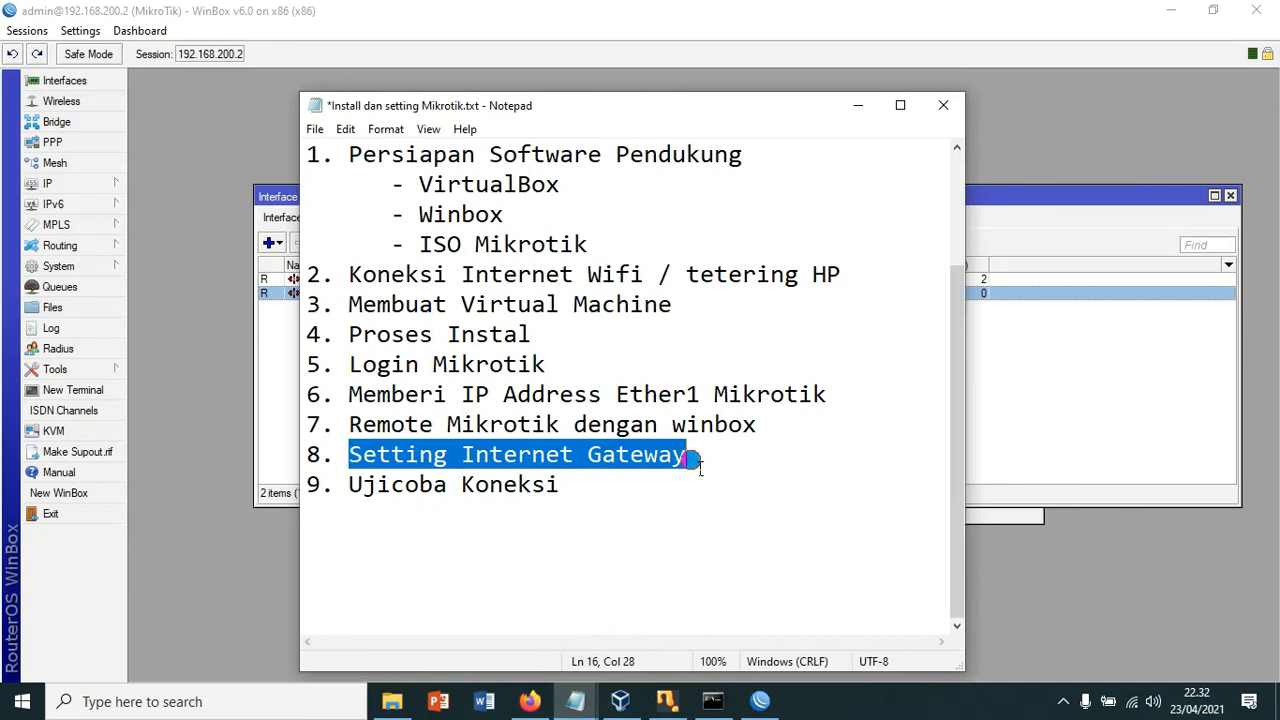
click(859, 106)
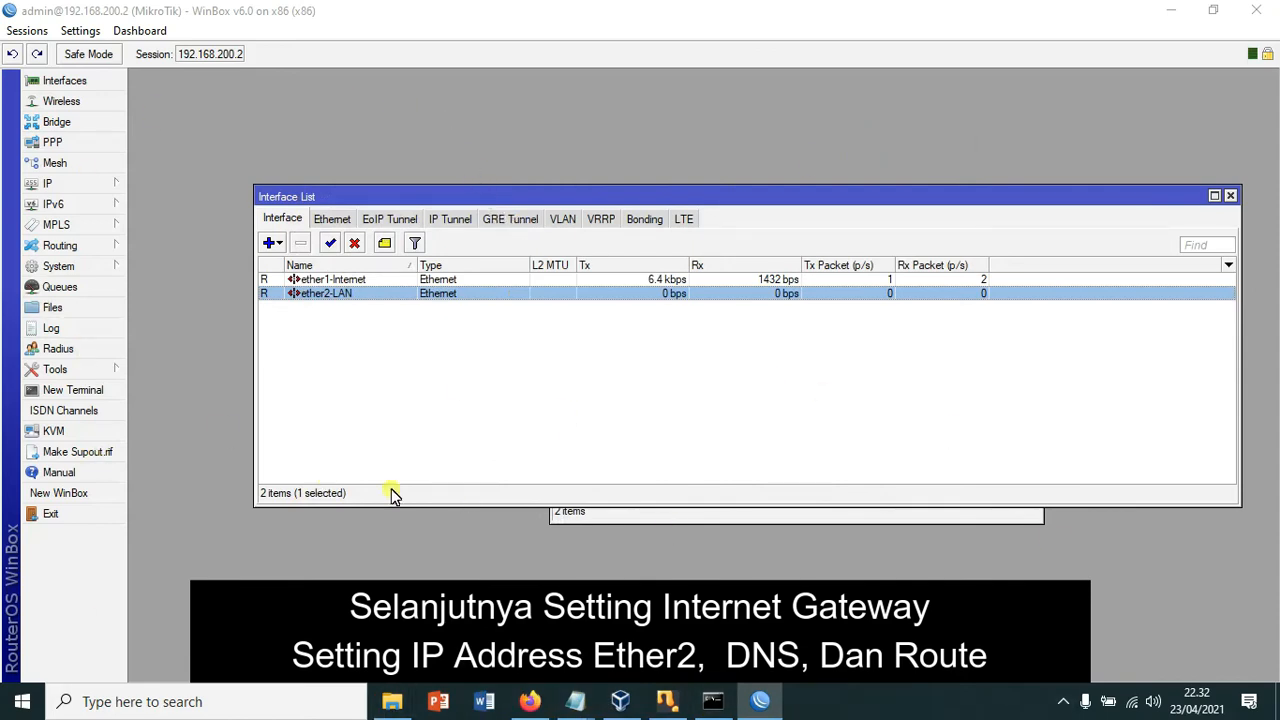
Step: In IP > DNS, enter servers 8.8.8.8 and 8.8.4.4 and enable Allow Remote Requests
click(60, 184)
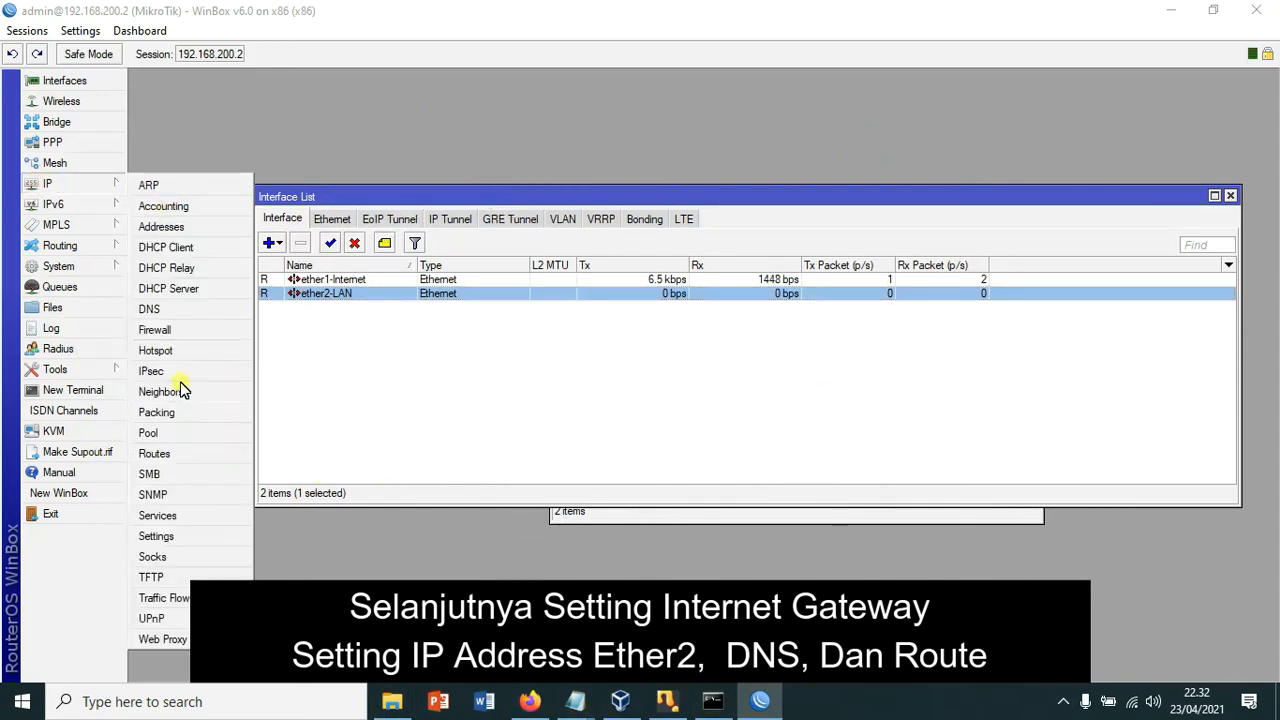
click(166, 311)
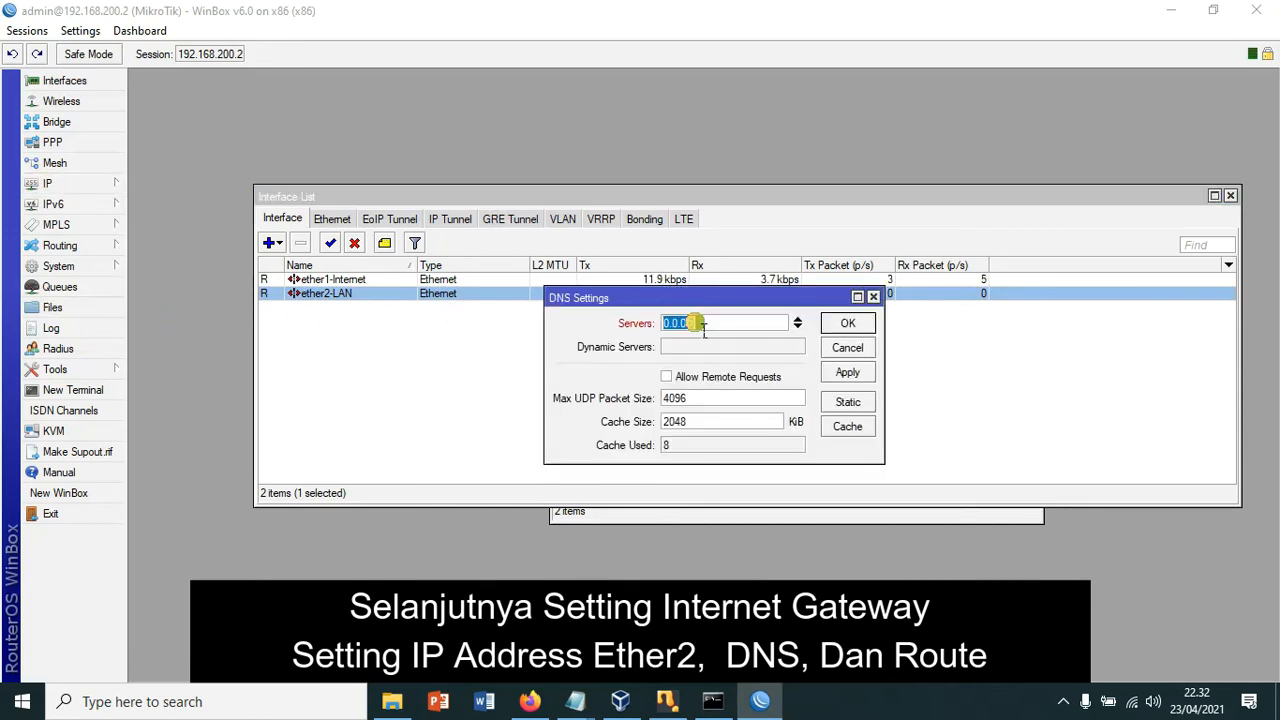
text(8.8.8.8)
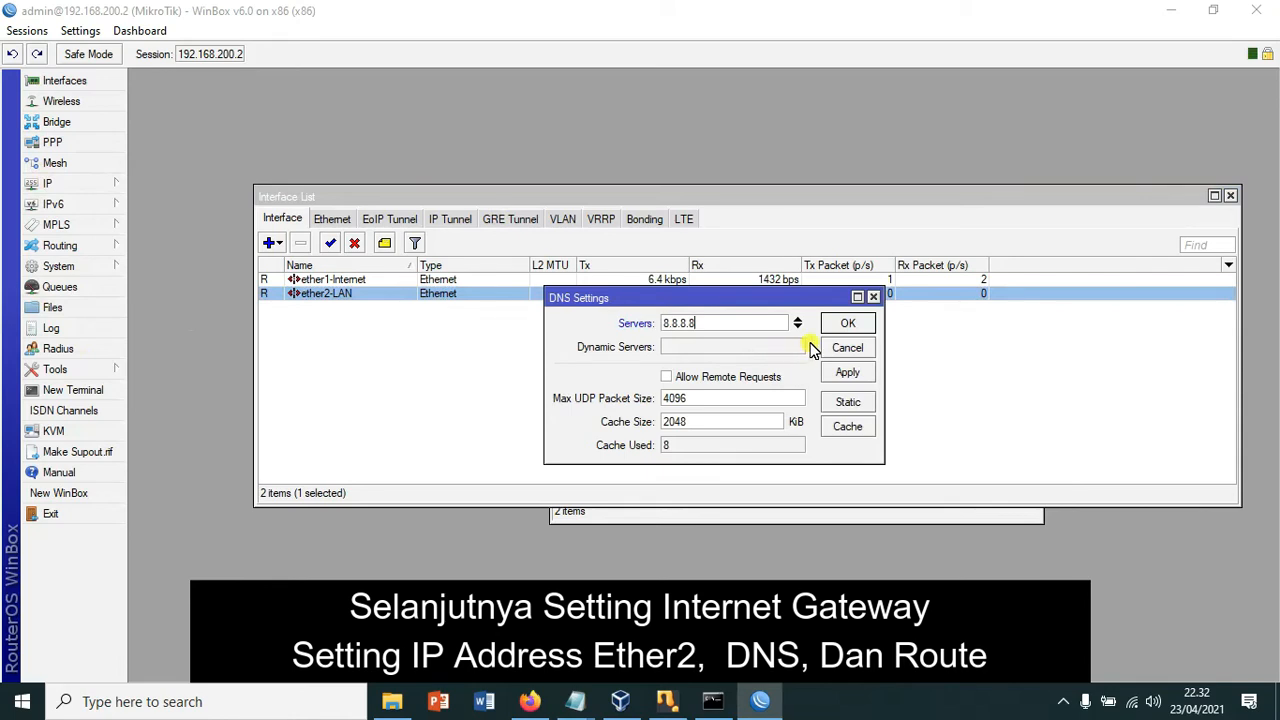
click(798, 327)
text(8.8.4.4)
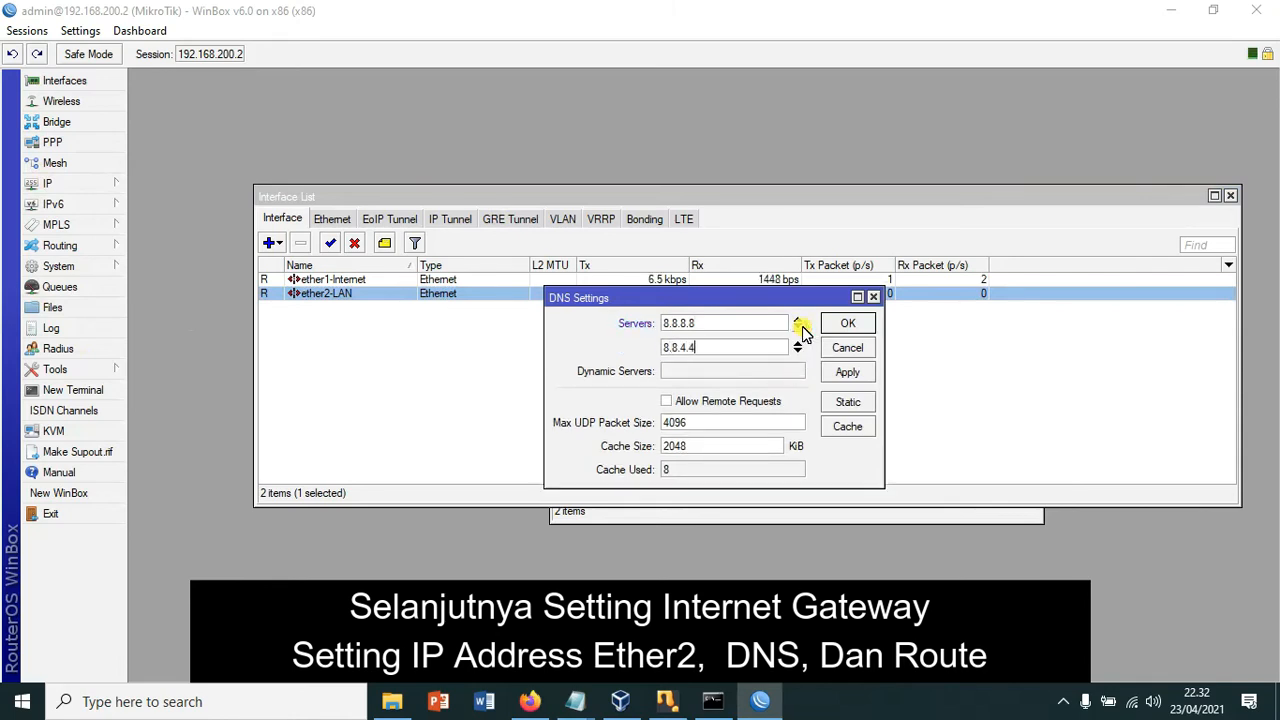
click(752, 402)
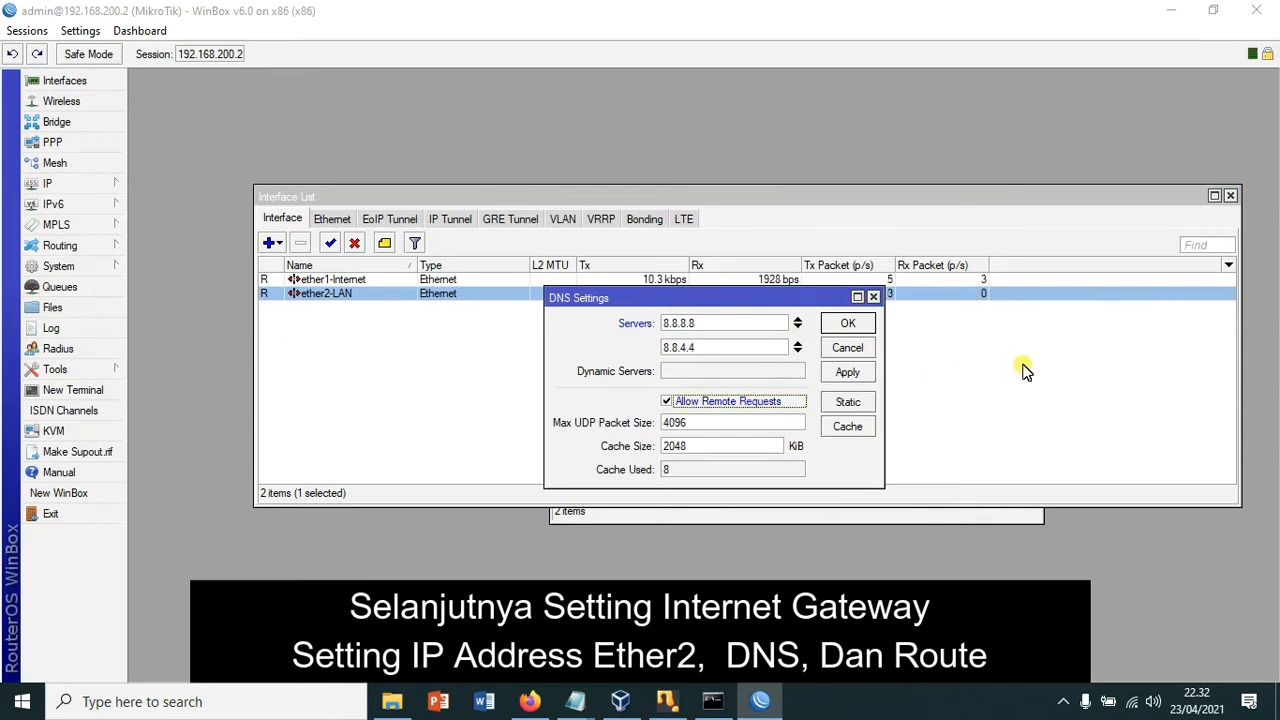
click(848, 372)
click(855, 324)
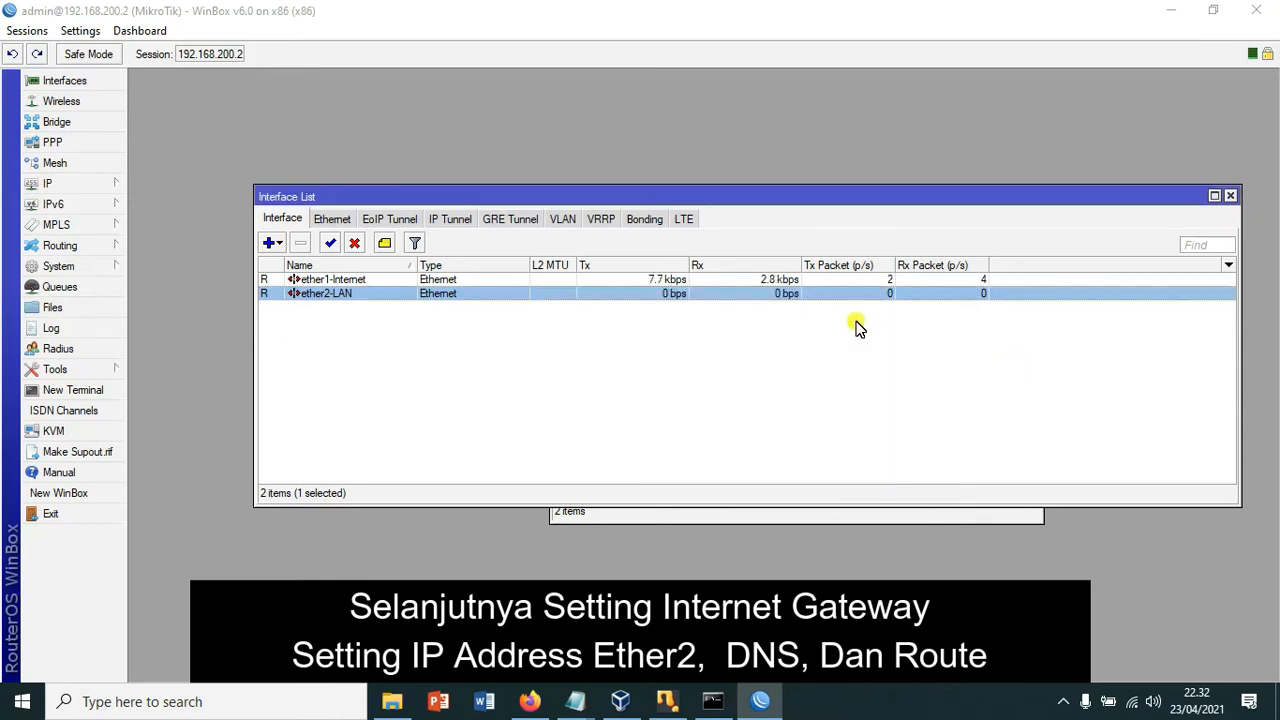
click(50, 185)
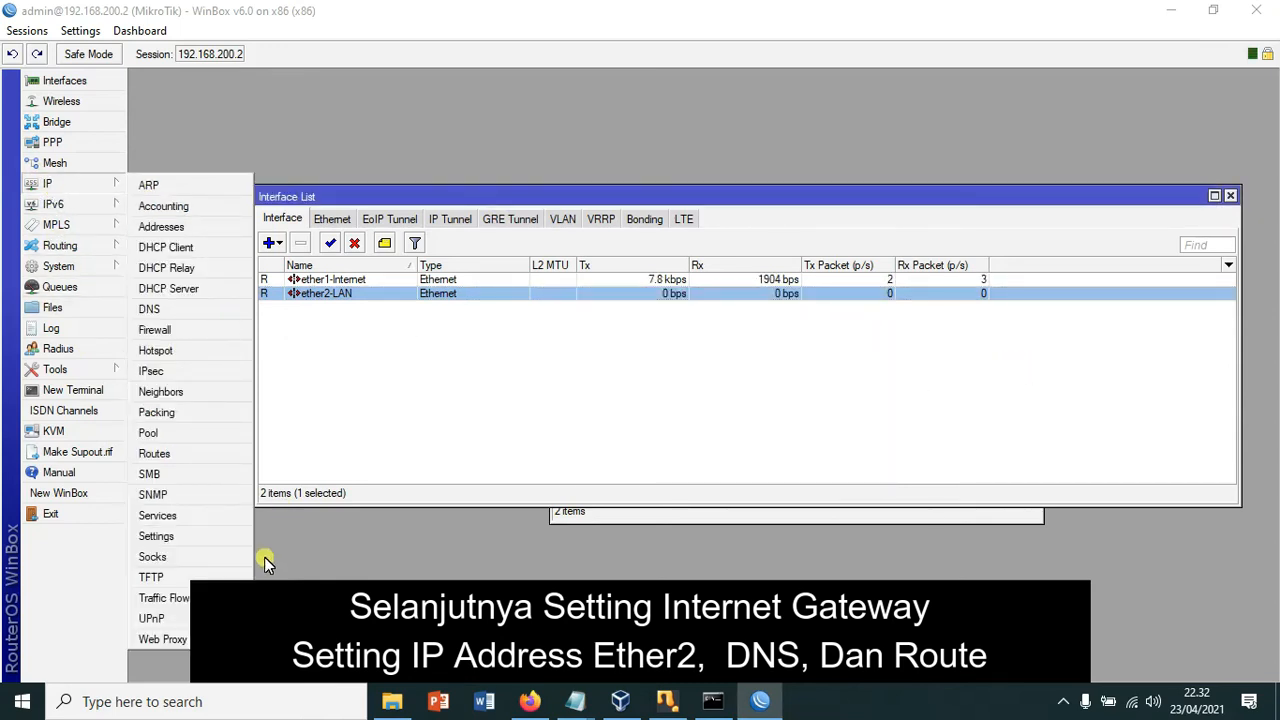
Step: In IP > Routes, add route 0.0.0.0/0 with gateway 192.168.200.1
click(165, 453)
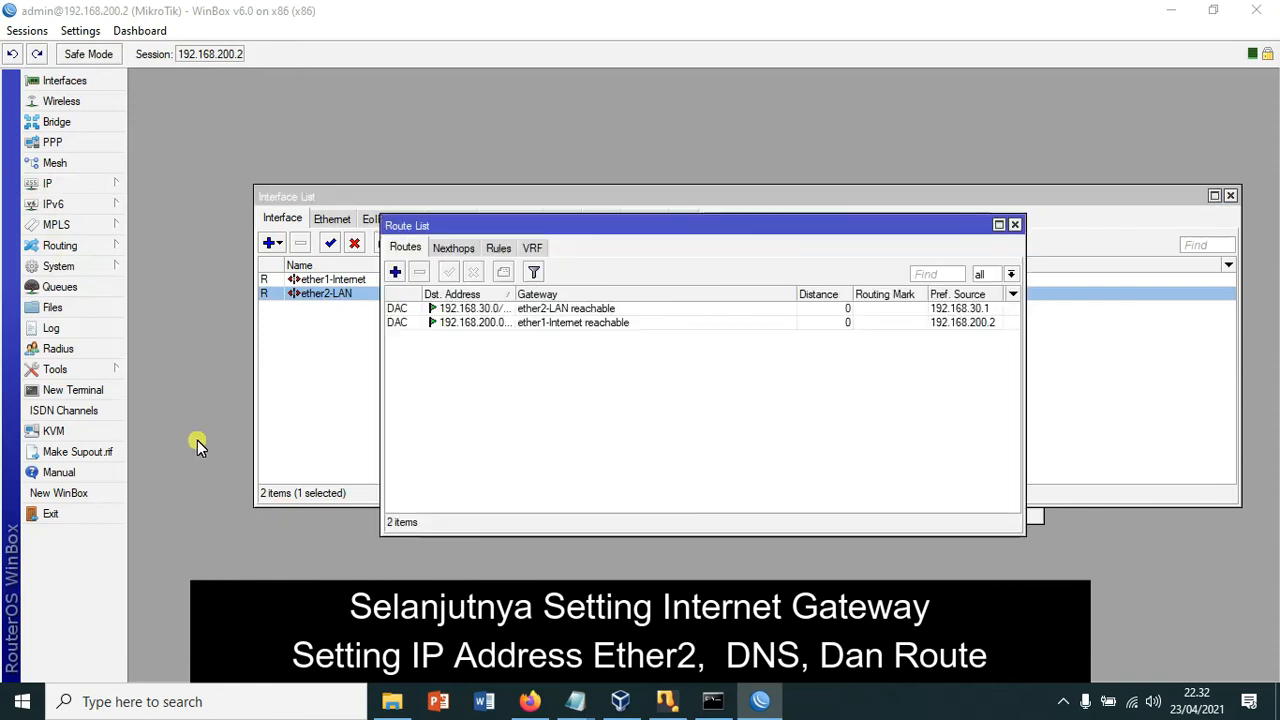
click(395, 272)
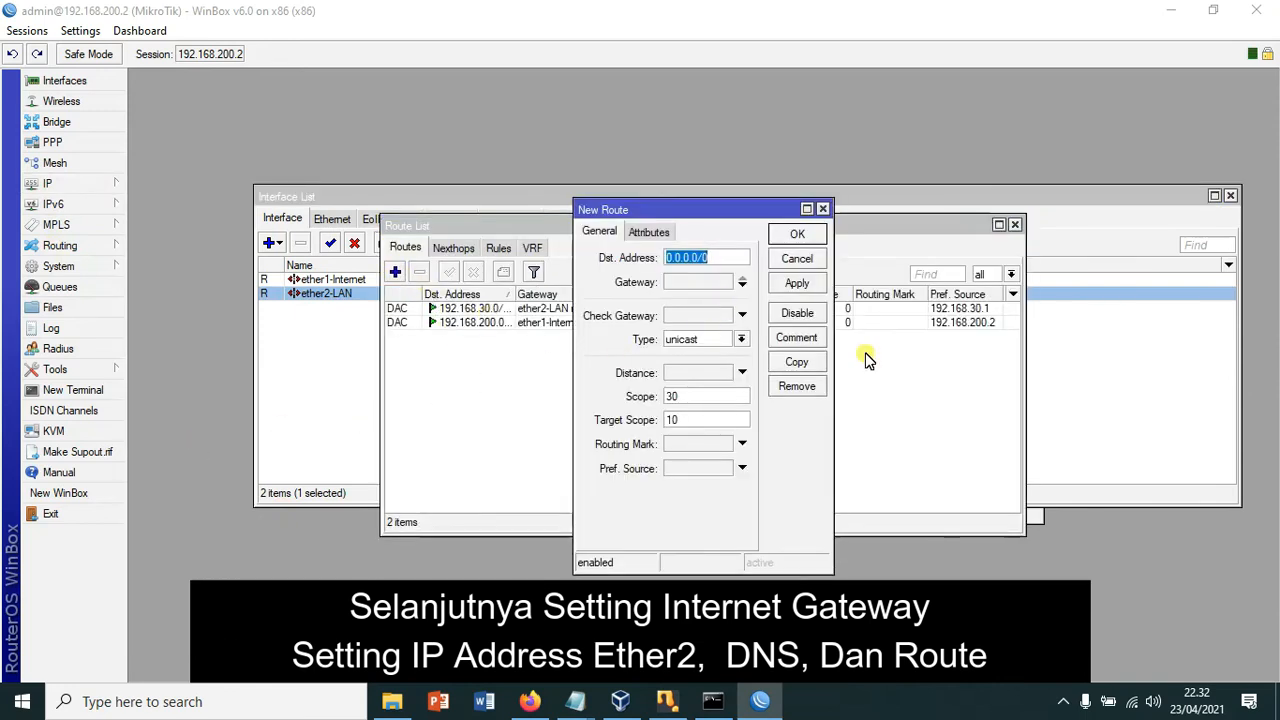
click(712, 283)
text(192.16)
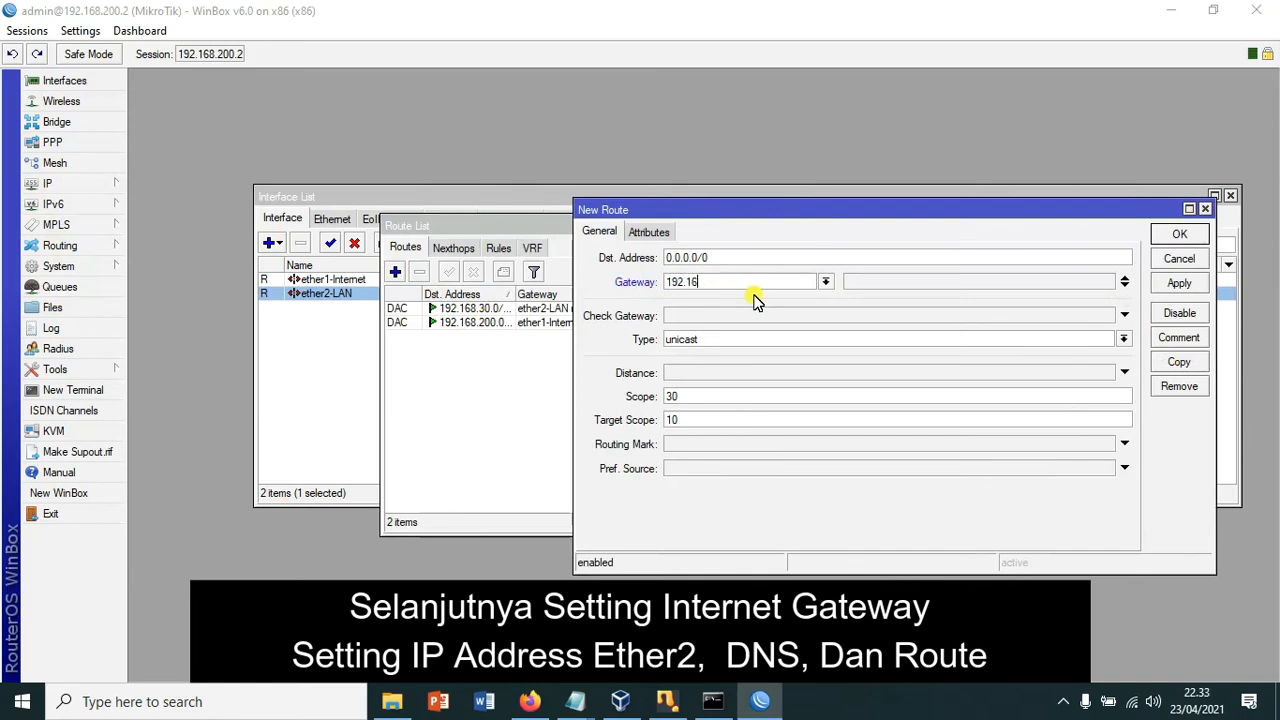
text(8.200.1)
drag(737, 281, 651, 283)
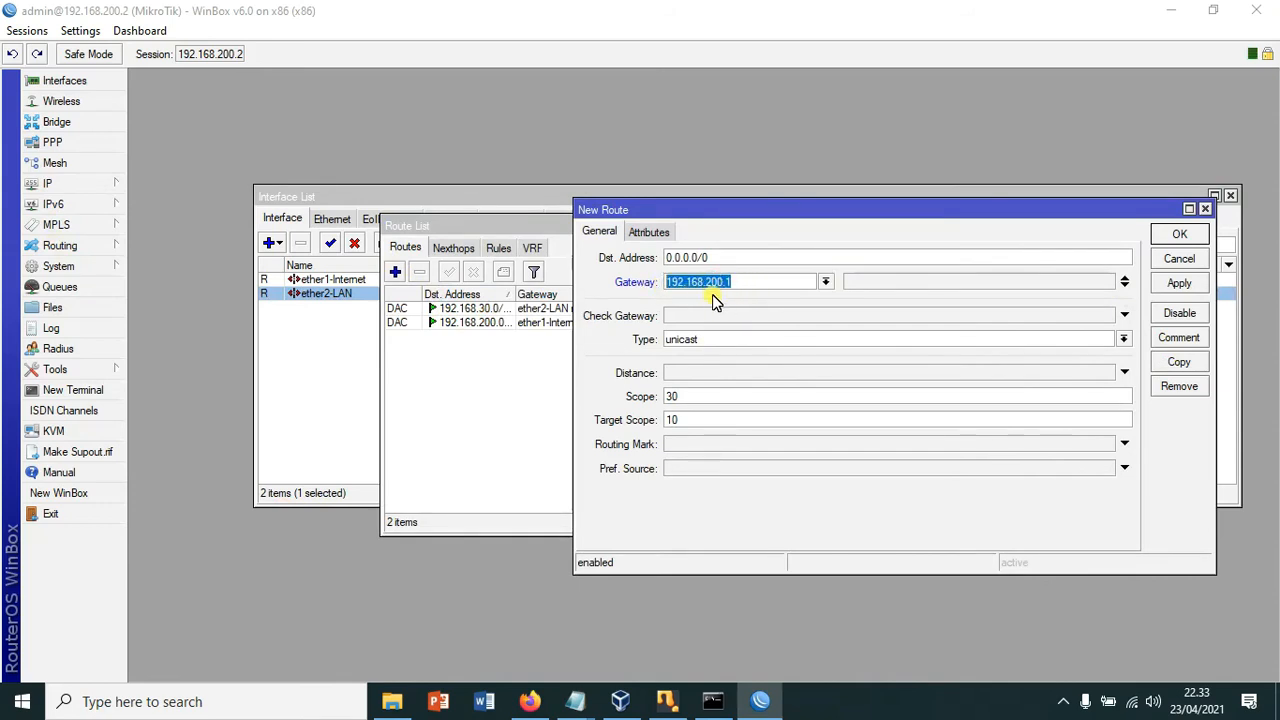
click(1179, 284)
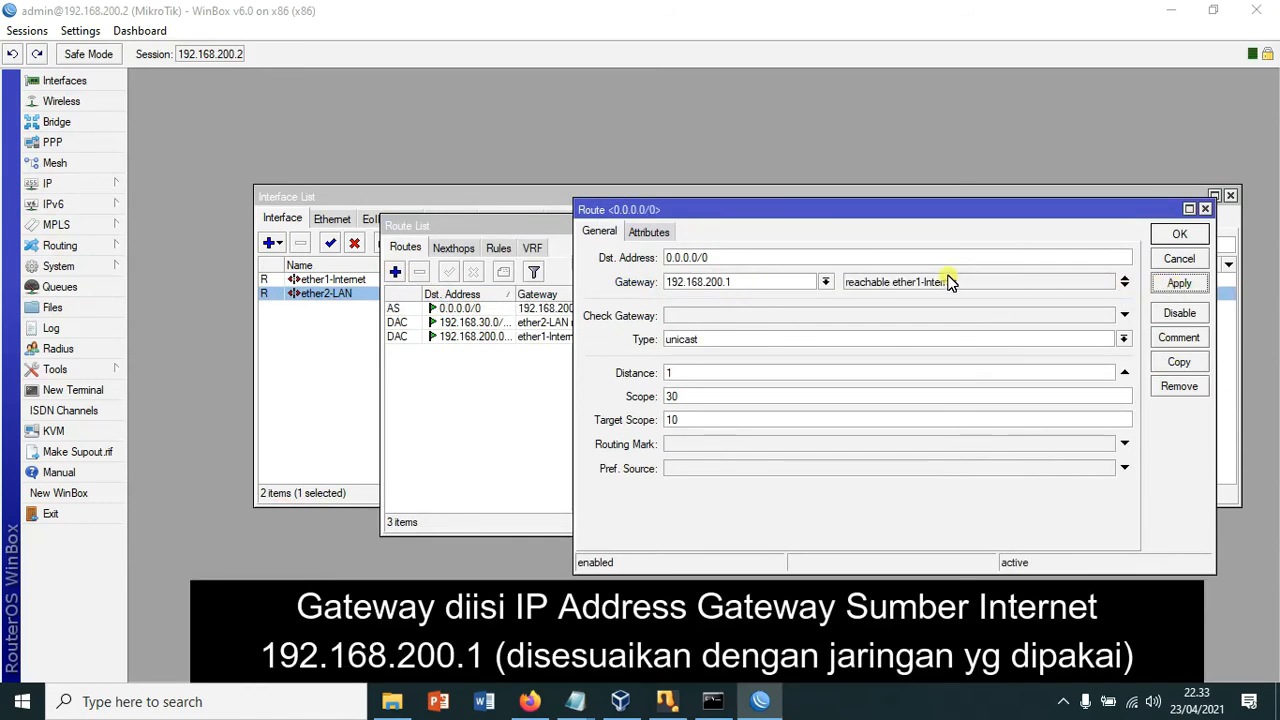
click(1179, 234)
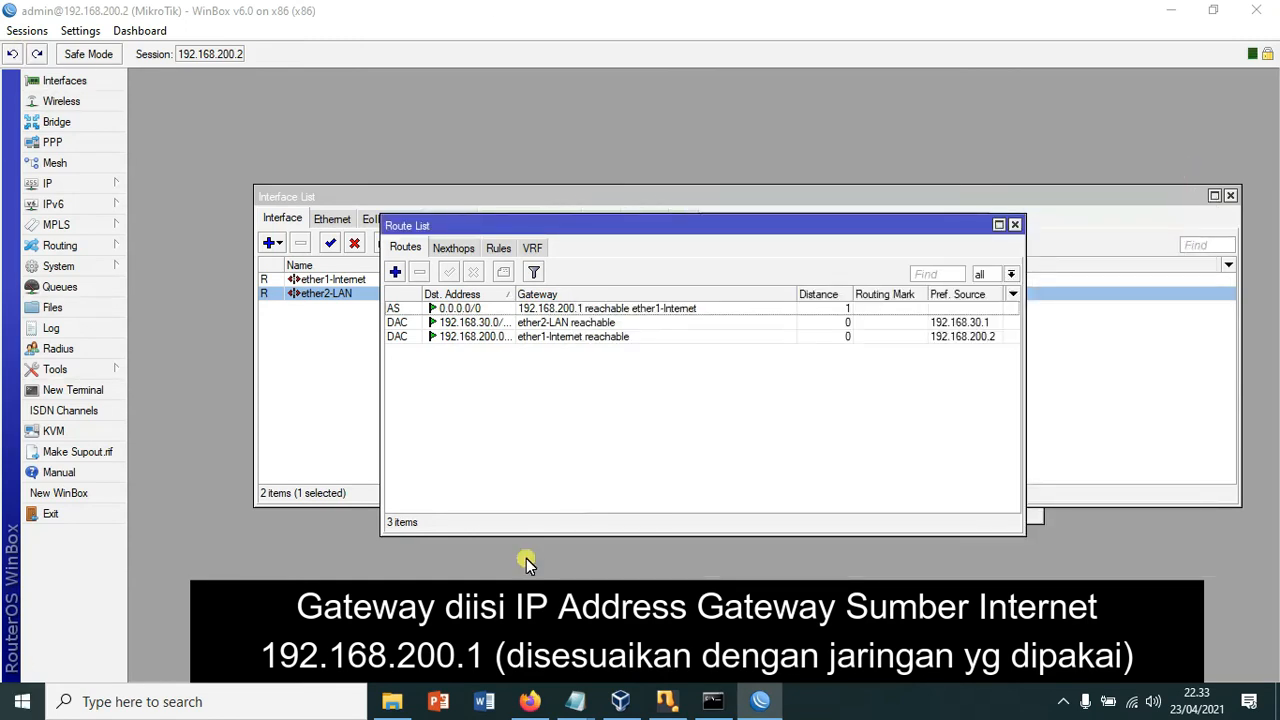
Step: From a new router terminal, ping gateway 192.168.200.1 and google.com, both with 0% packet loss
click(55, 393)
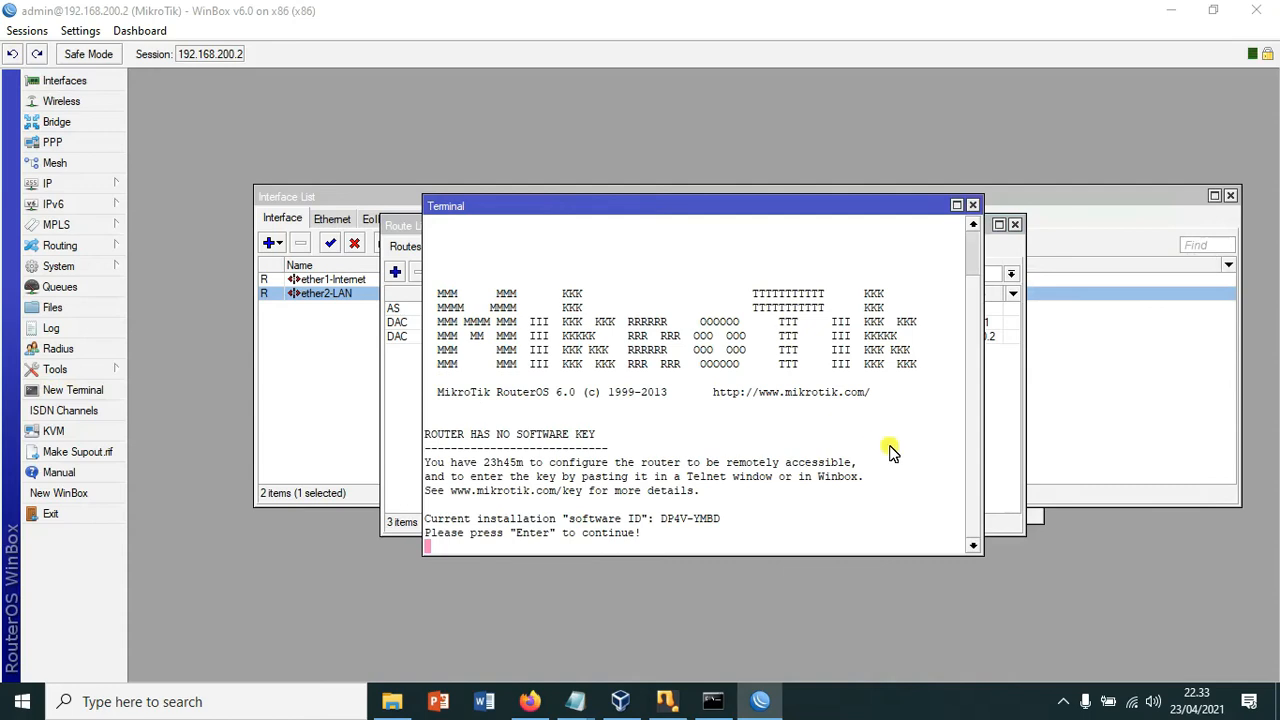
key(Return)
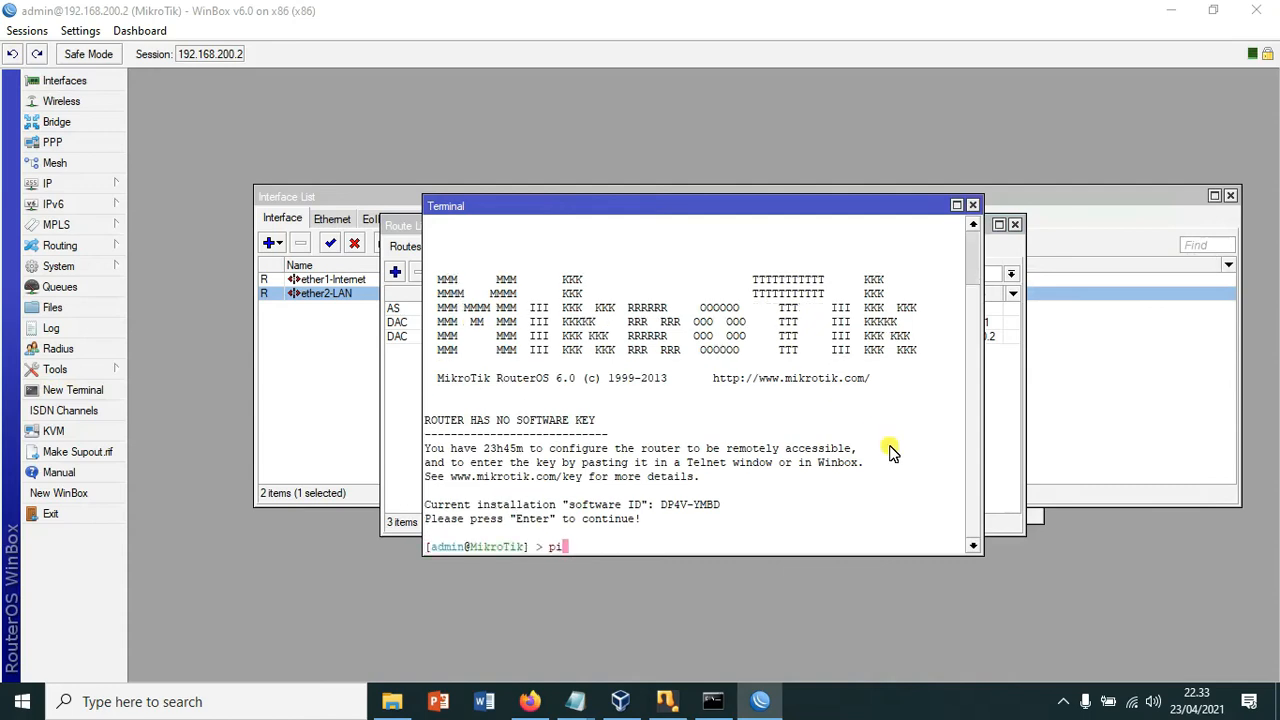
text(ping 192.168.200)
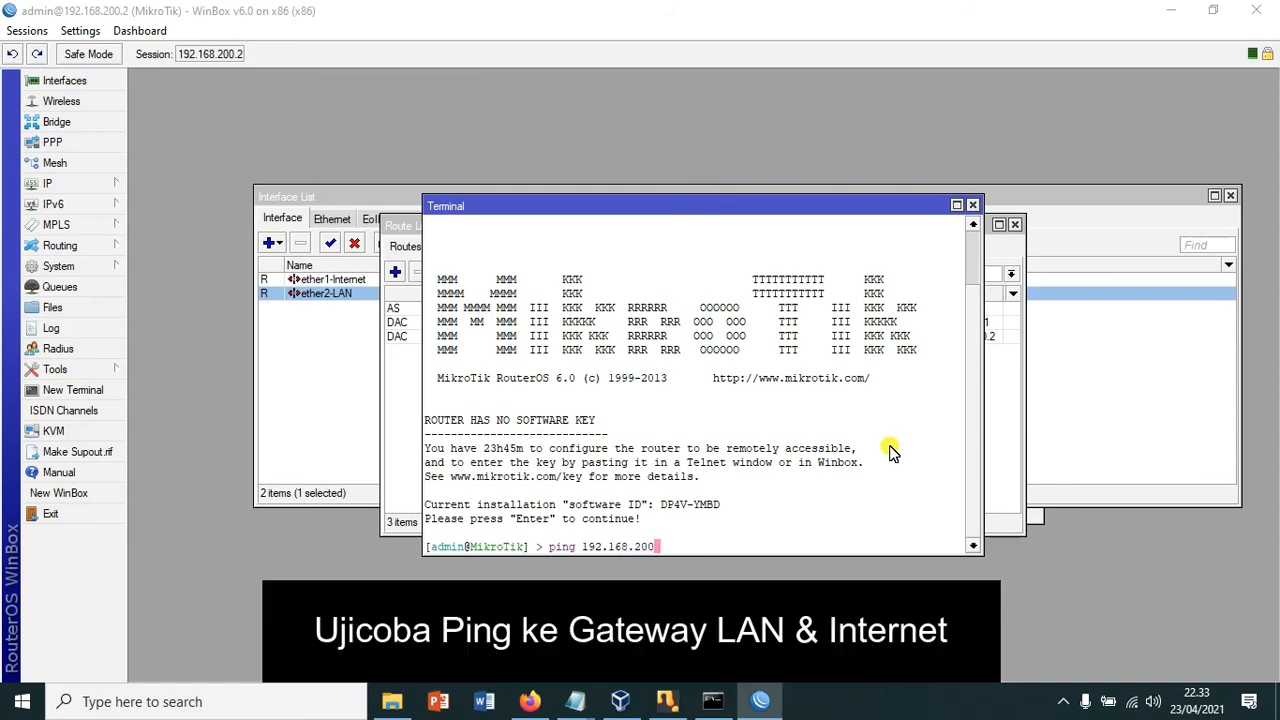
key(Return)
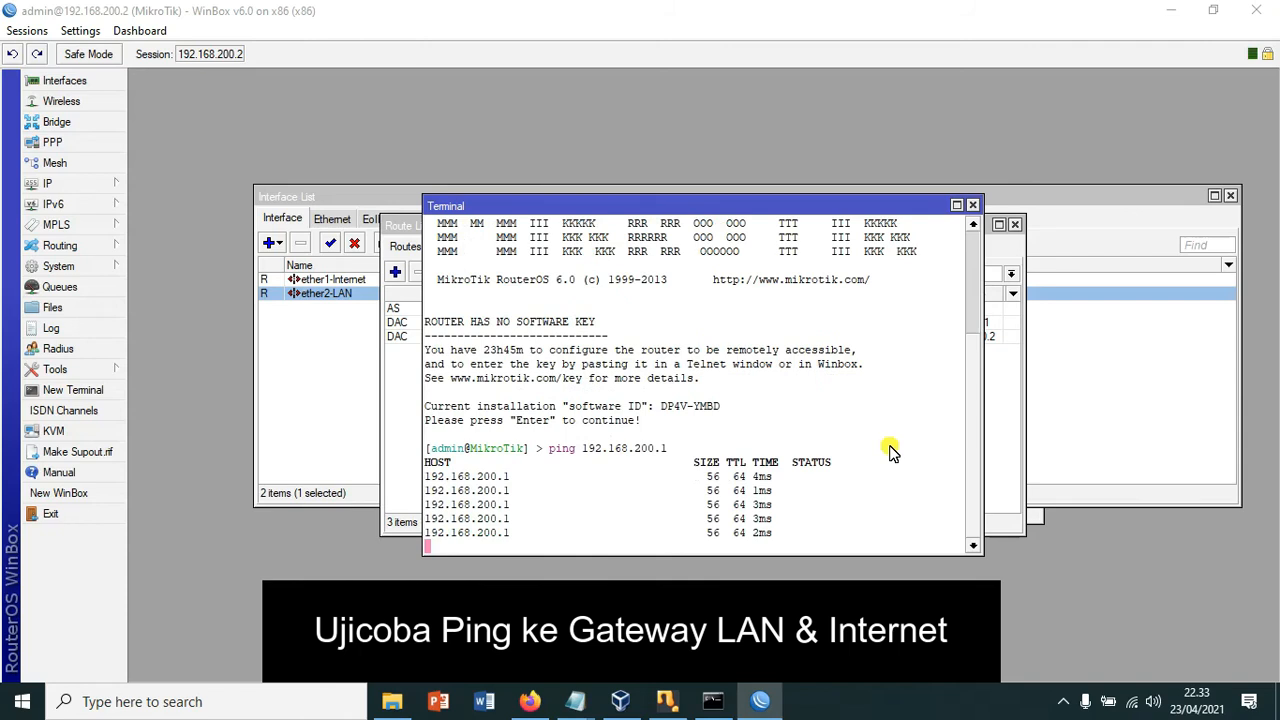
key(ctrl+c)
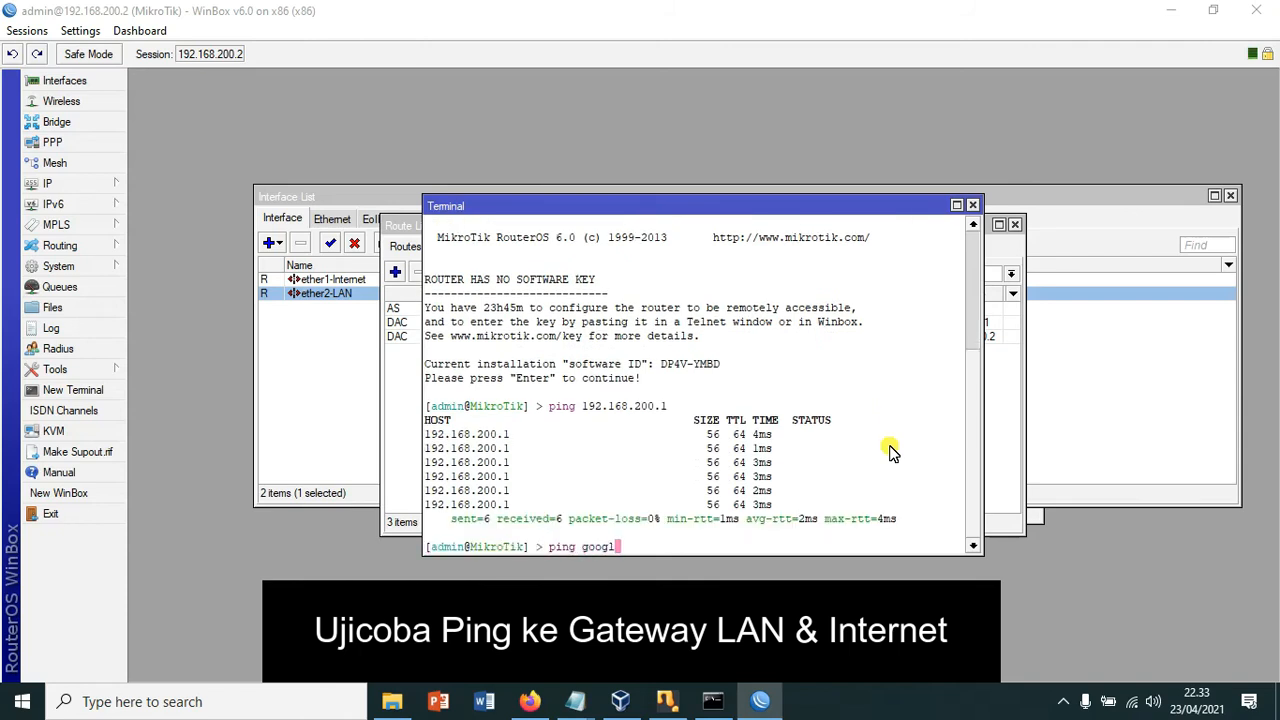
key(Return)
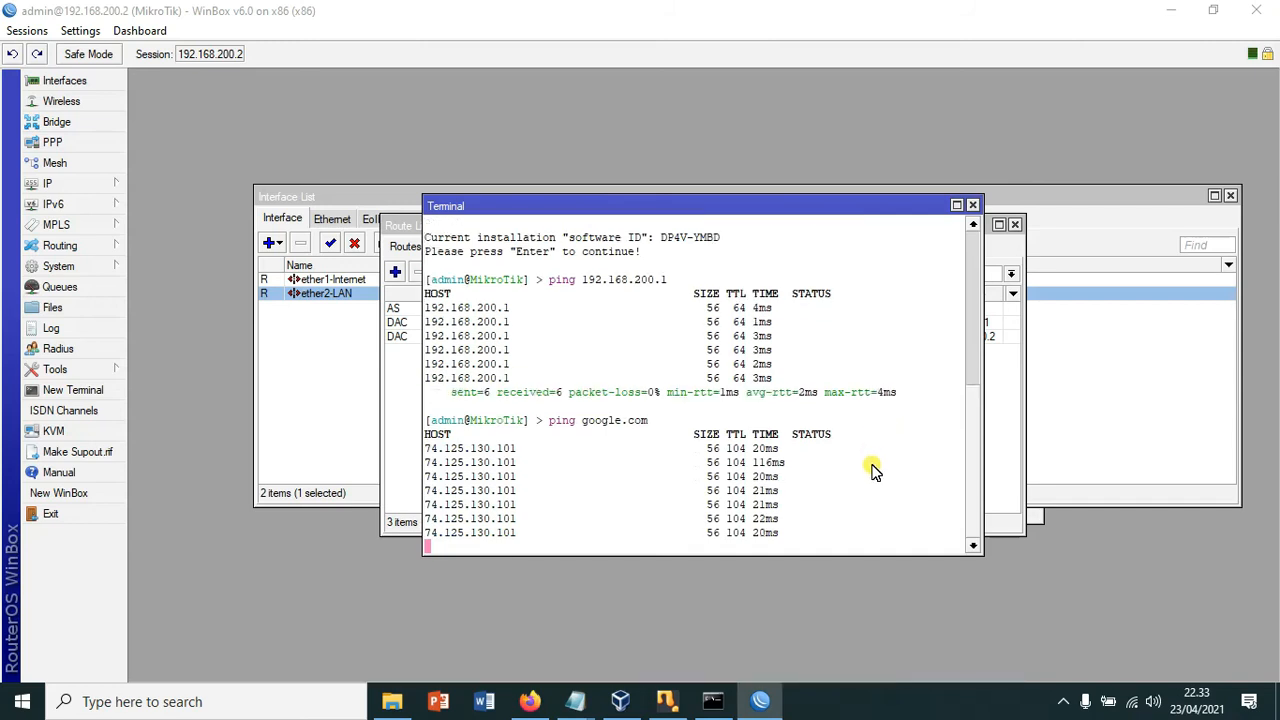
key(ctrl+c)
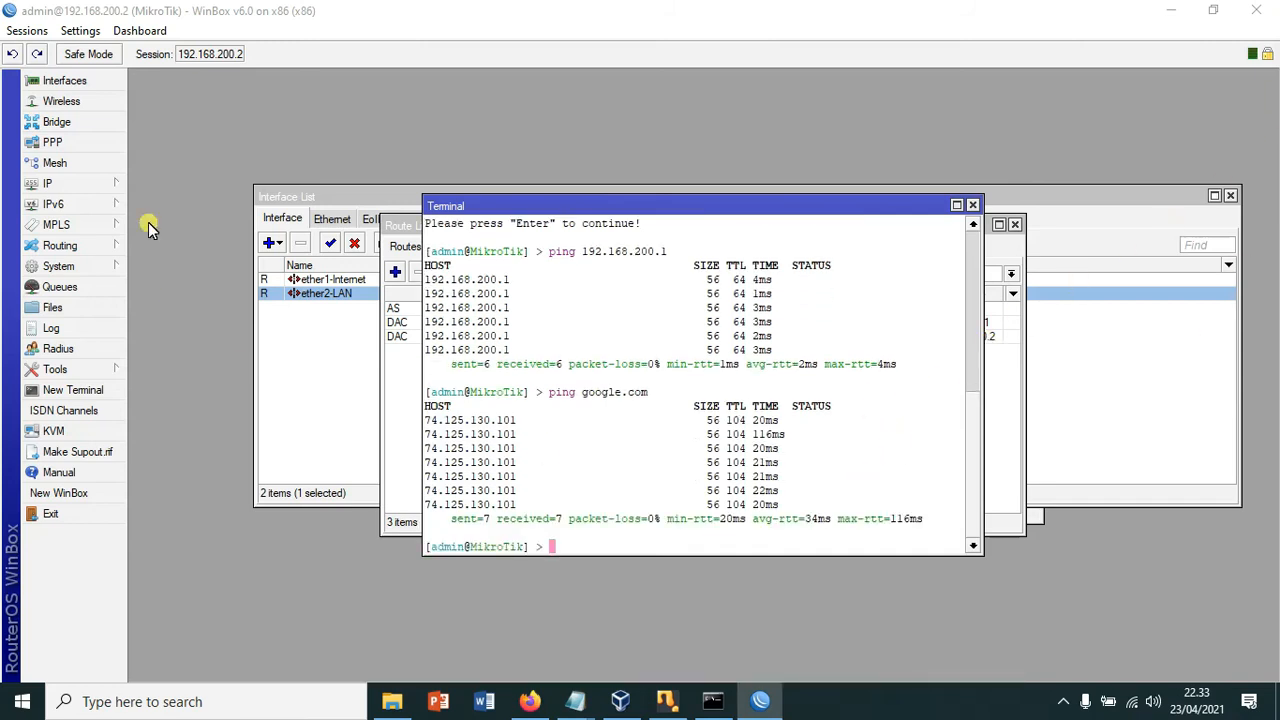
click(50, 186)
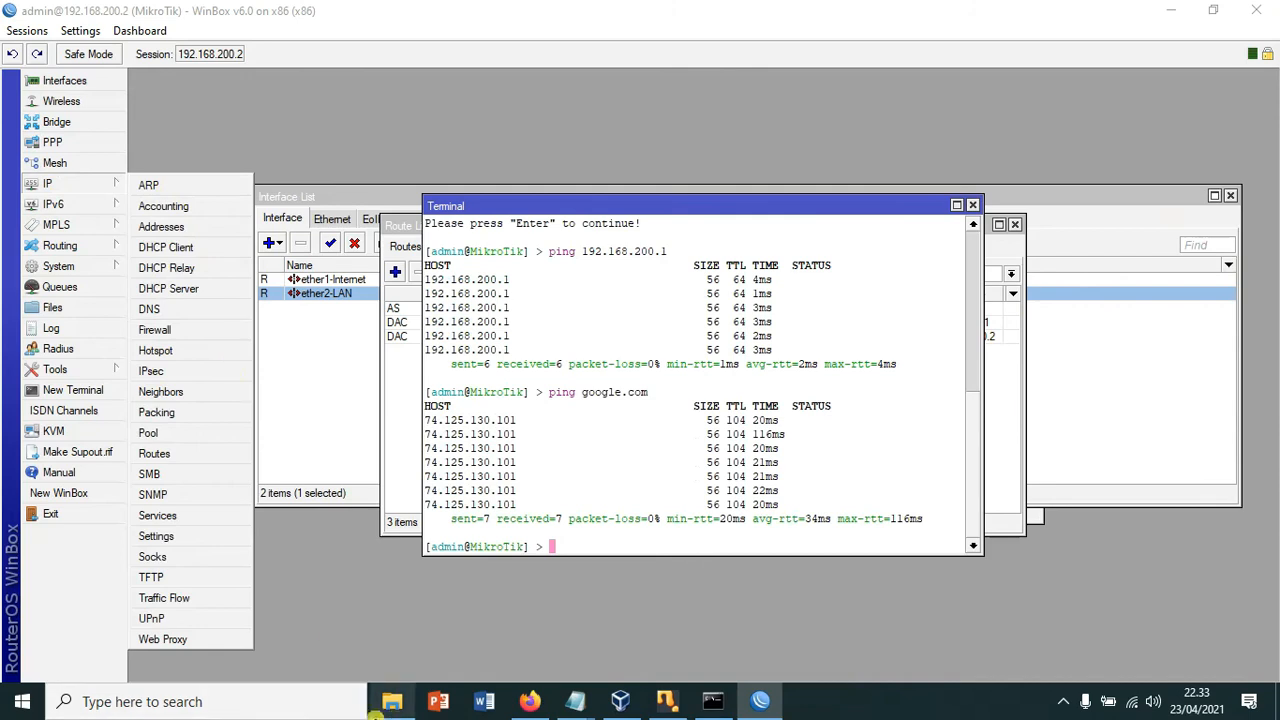
Step: Add a firewall NAT rule: chain srcnat, out-interface ether1-Internet, action masquerade
click(160, 330)
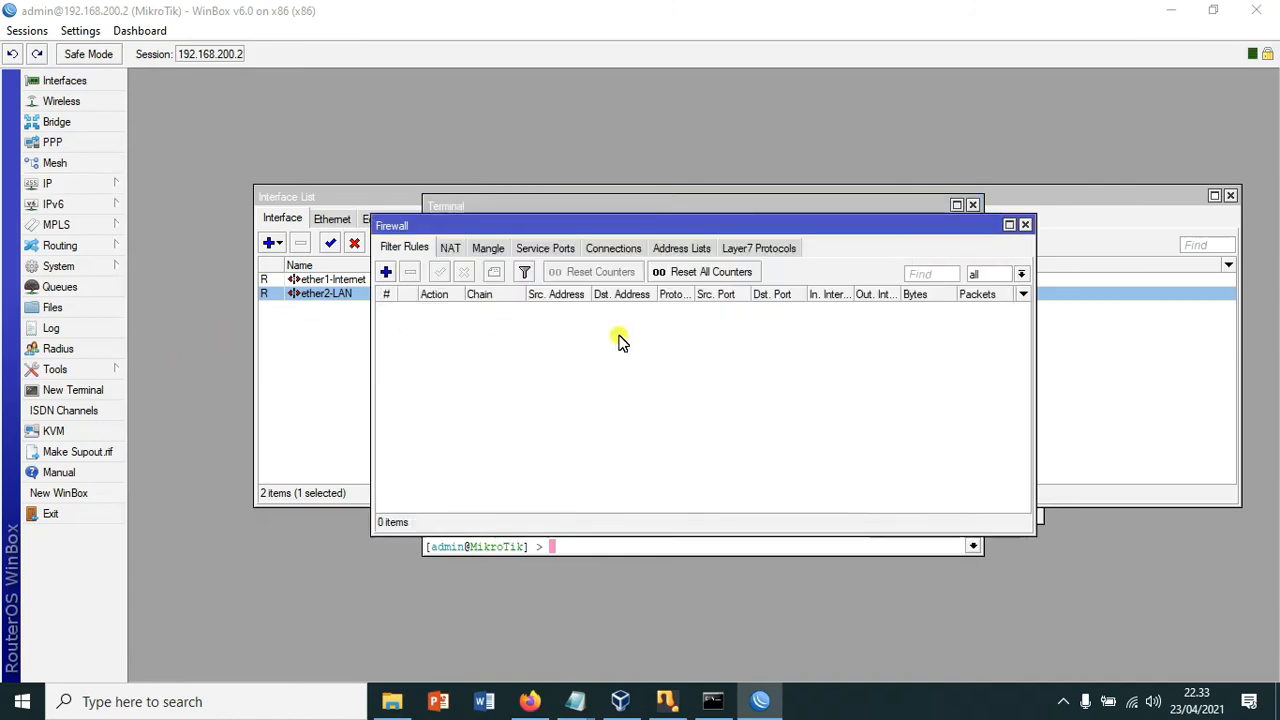
click(449, 250)
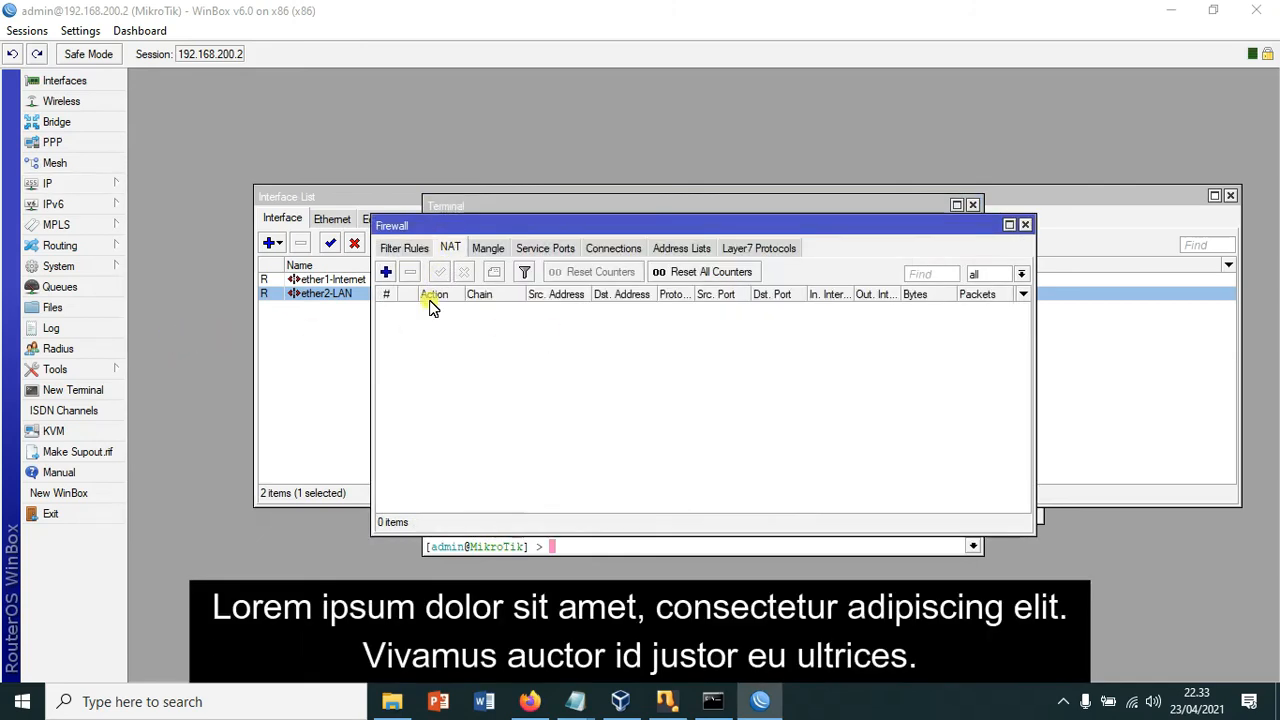
click(386, 272)
click(701, 348)
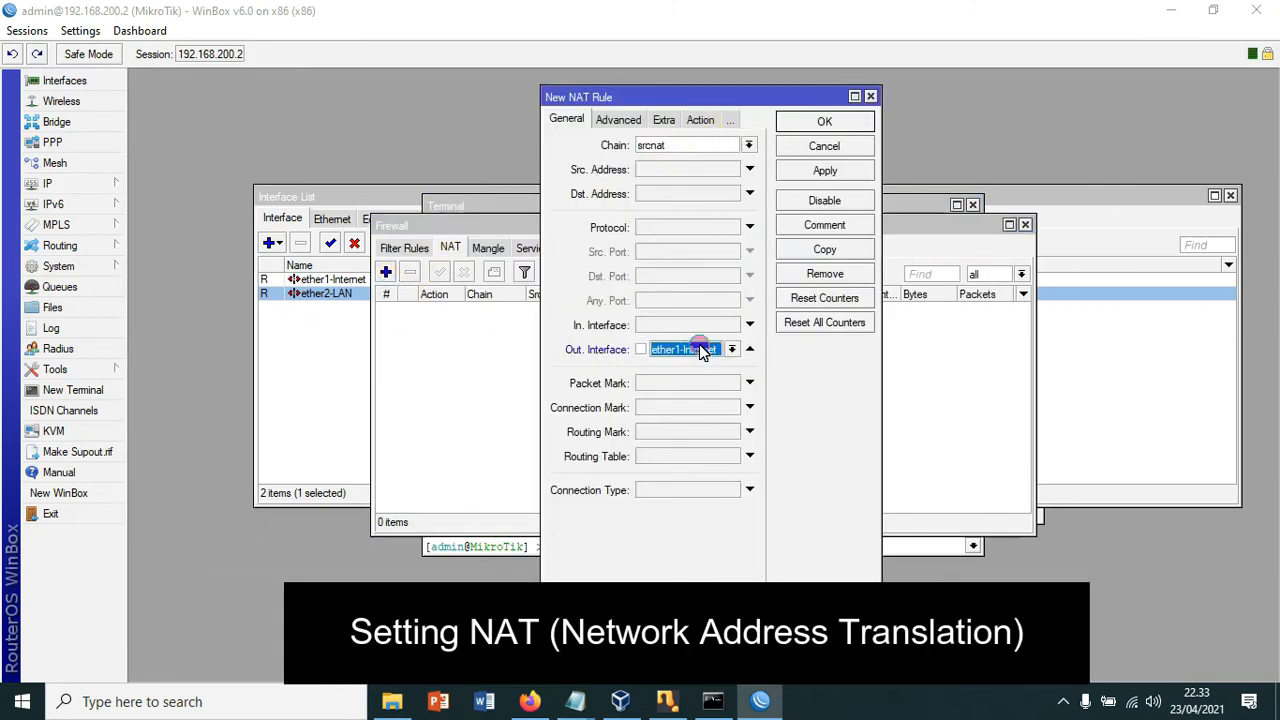
click(700, 119)
click(725, 145)
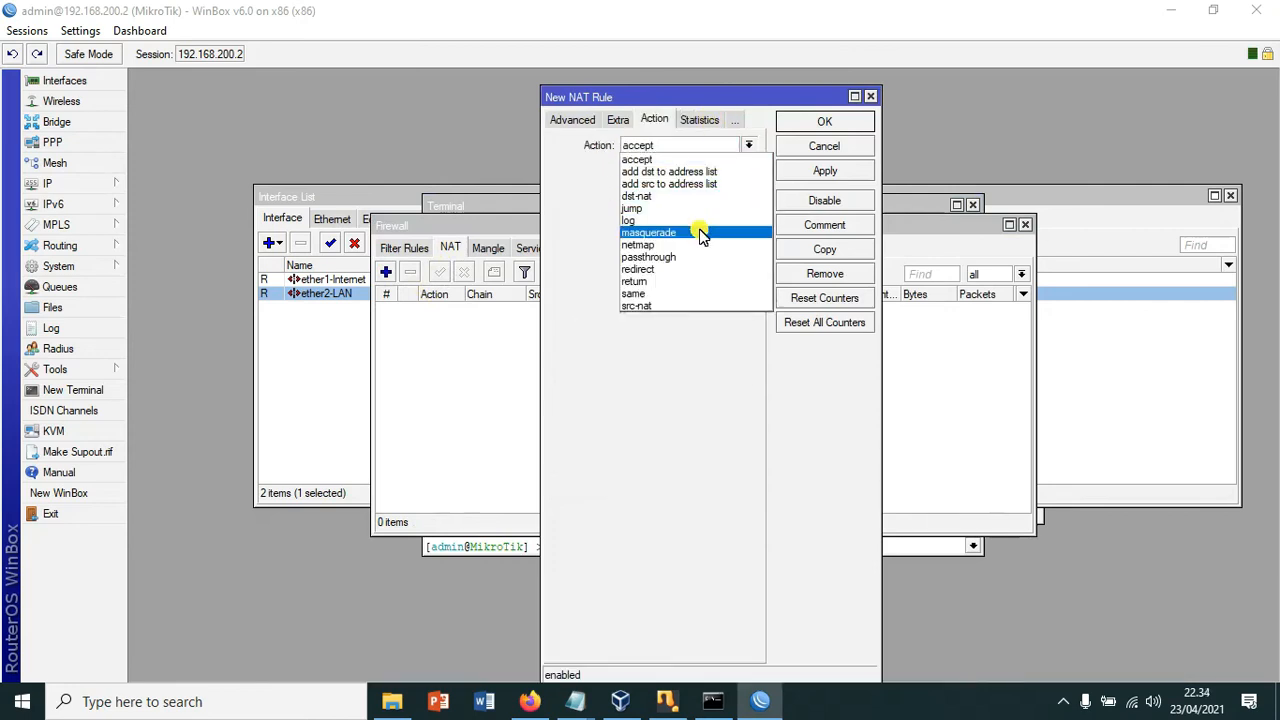
click(700, 232)
click(806, 173)
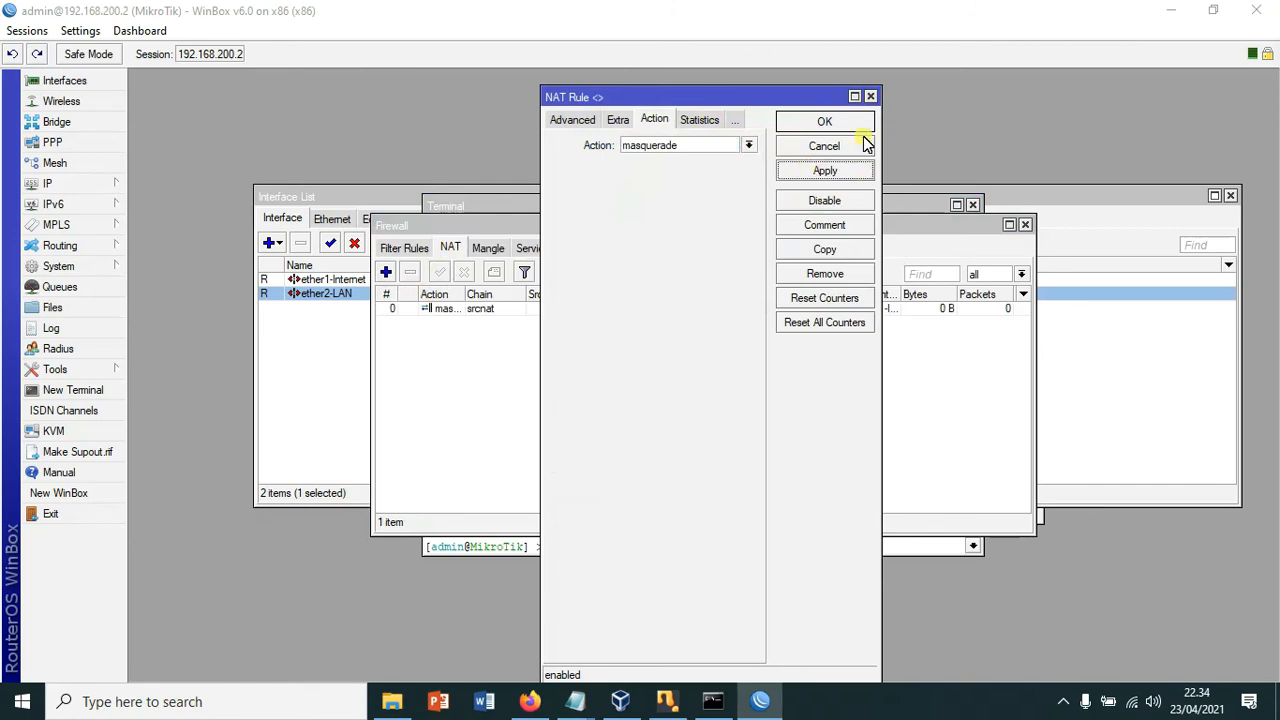
click(849, 121)
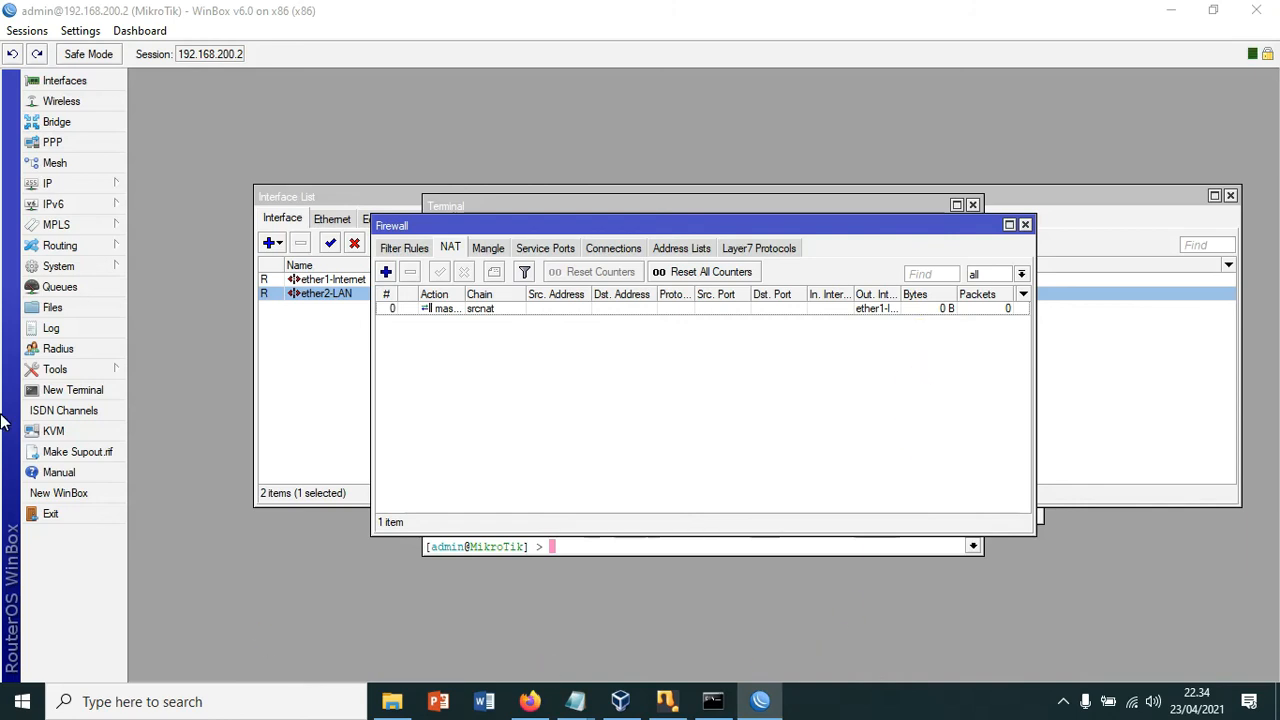
click(50, 186)
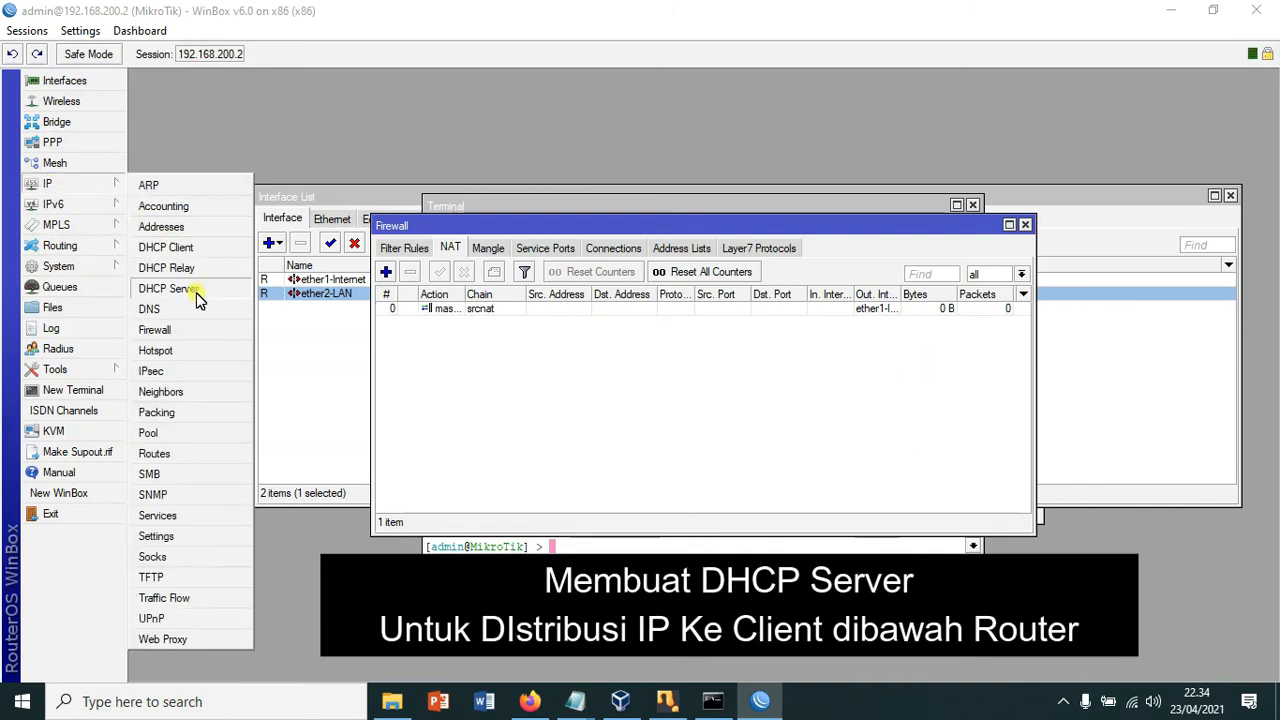
Step: Start DHCP Setup on ether2-LAN, accepting the address space and gateway 192.168.30.1
click(187, 290)
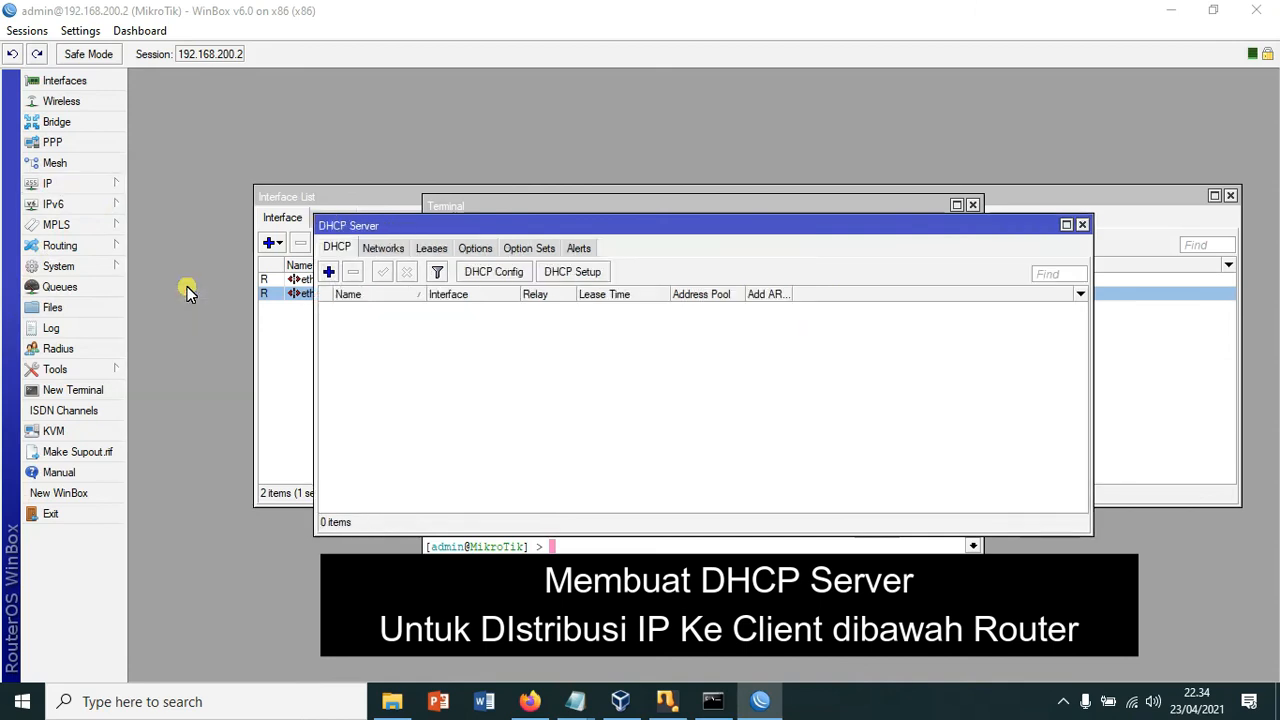
click(586, 274)
click(813, 370)
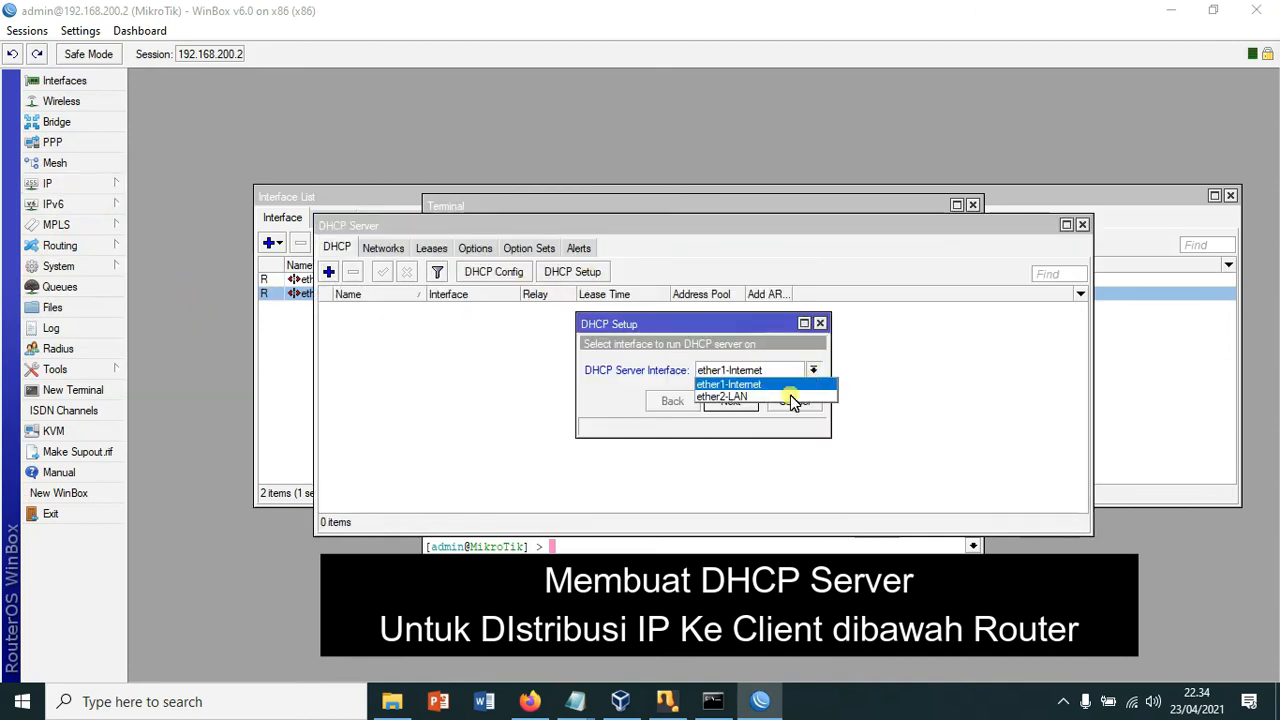
click(776, 397)
click(746, 406)
click(771, 368)
click(737, 401)
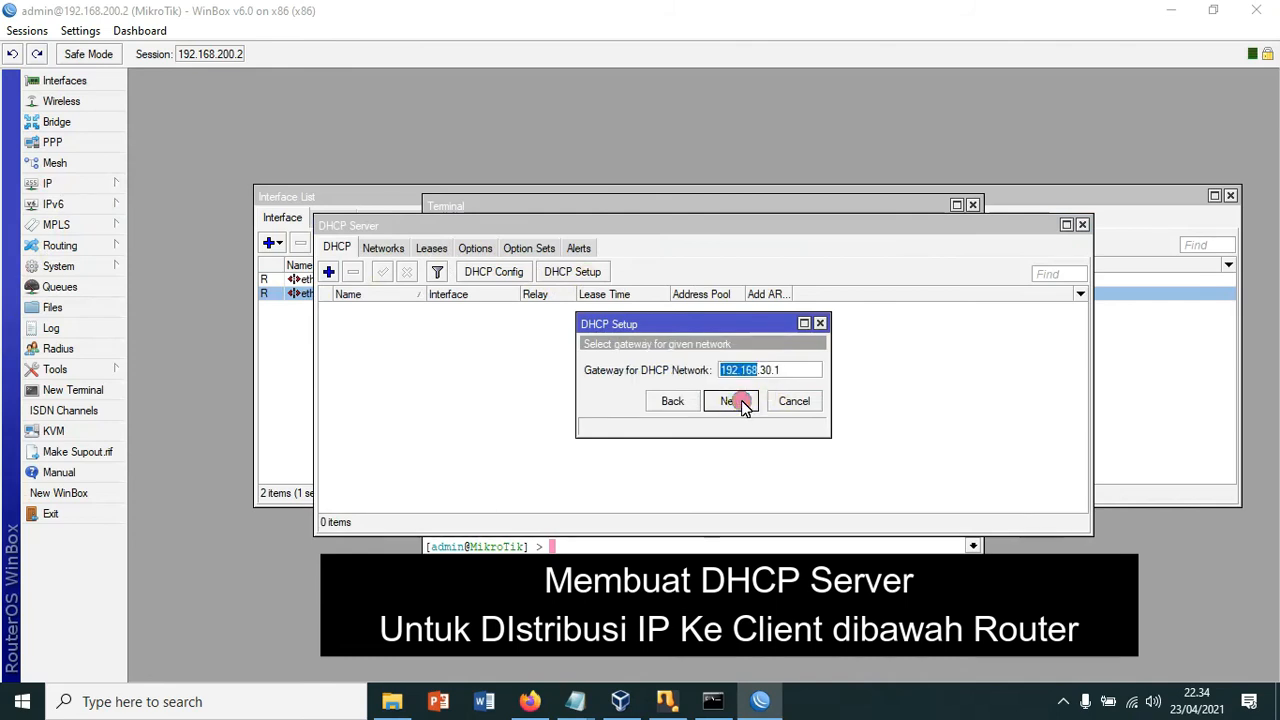
click(740, 402)
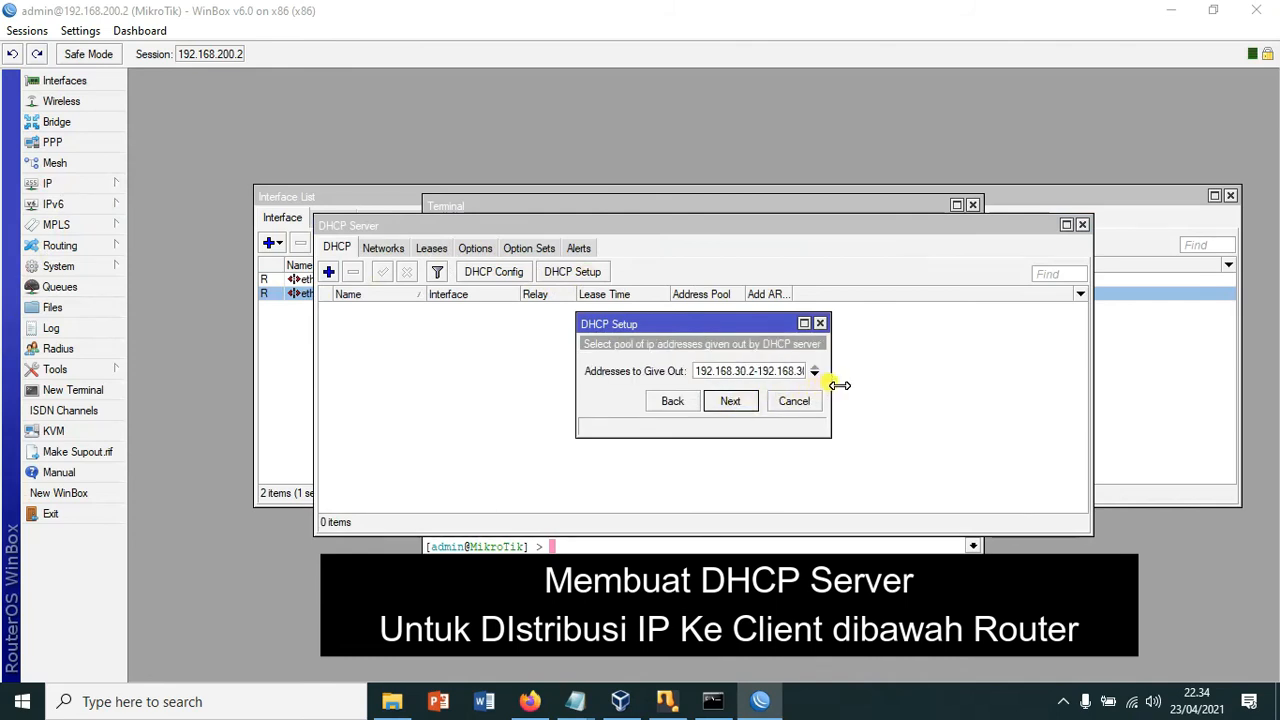
Step: Accept the address range and DNS 8.8.8.8, 8.8.4.4, set lease 00:30:00, and finish setup
drag(830, 388, 974, 394)
click(885, 403)
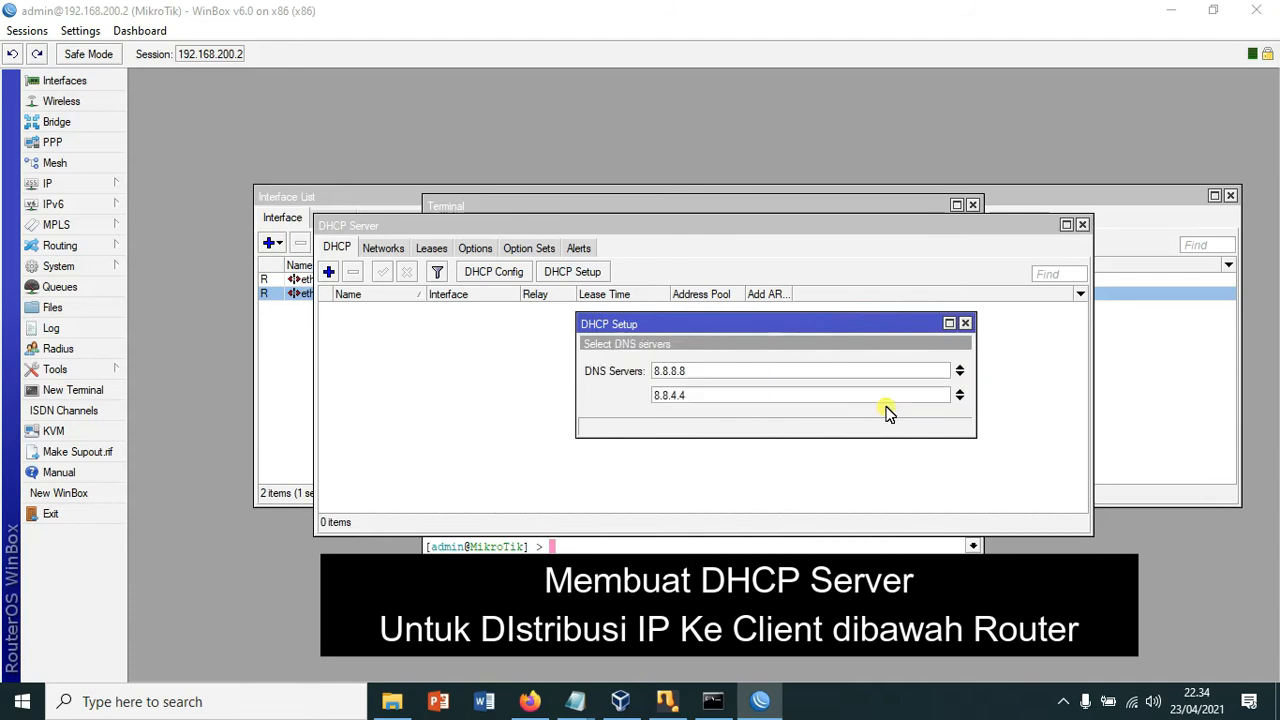
click(878, 426)
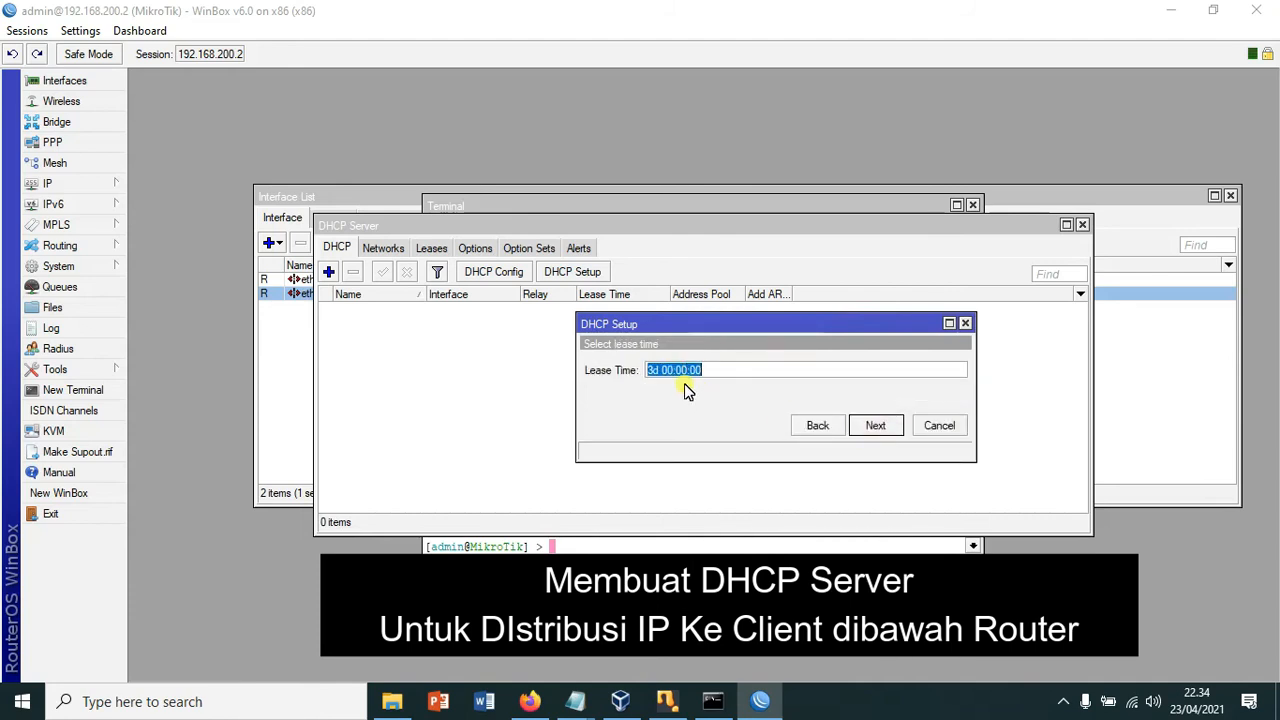
drag(660, 370, 622, 368)
click(675, 373)
key(BackSpace)
key(BackSpace)
key(BackSpace)
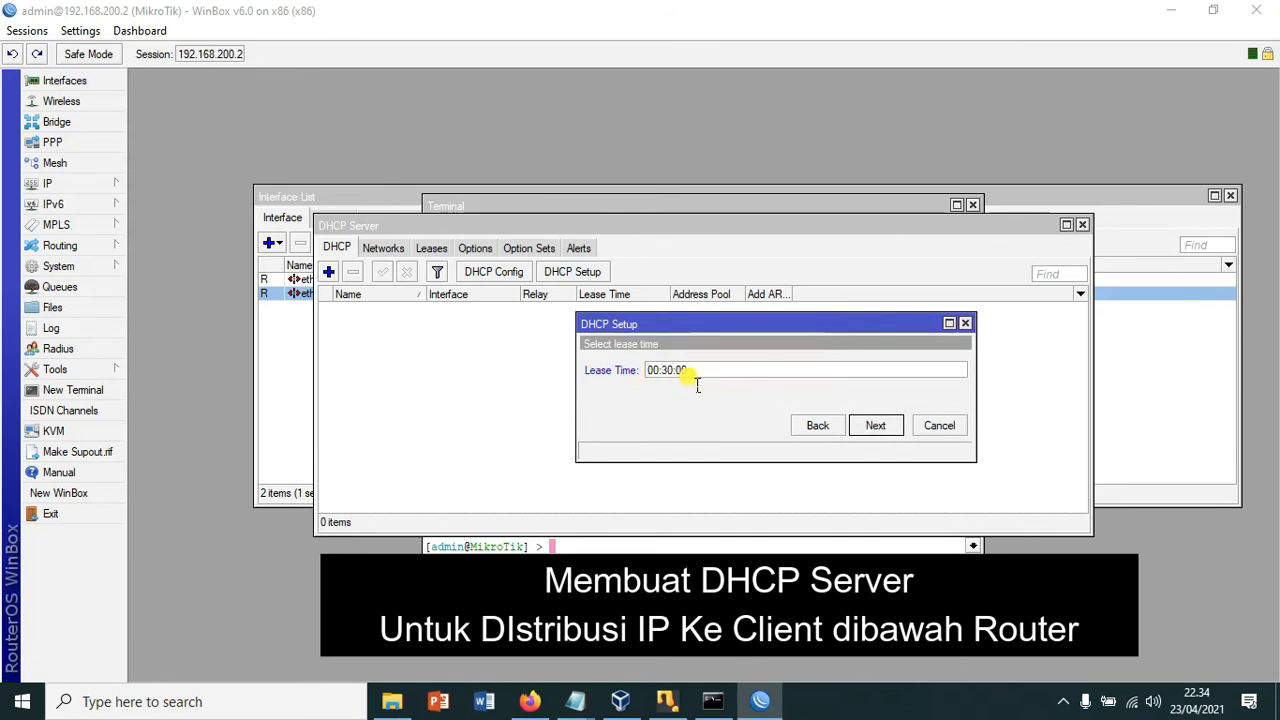
click(876, 428)
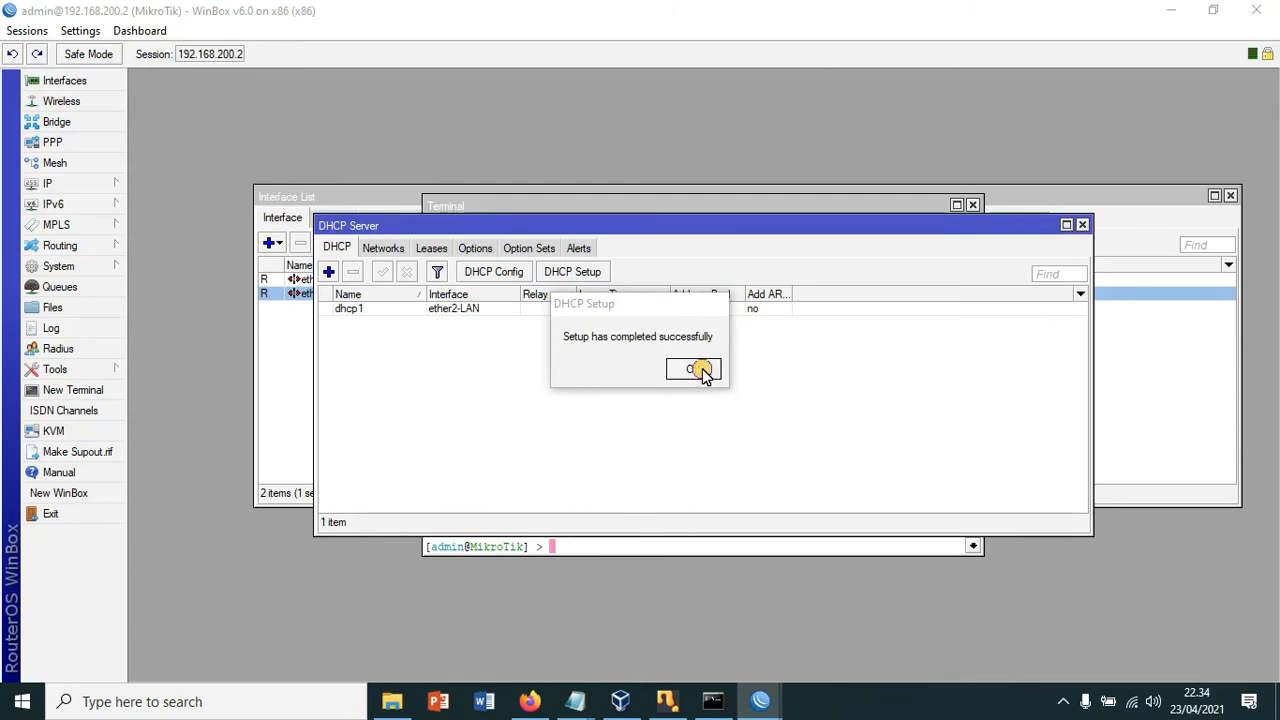
mouse_move(772, 698)
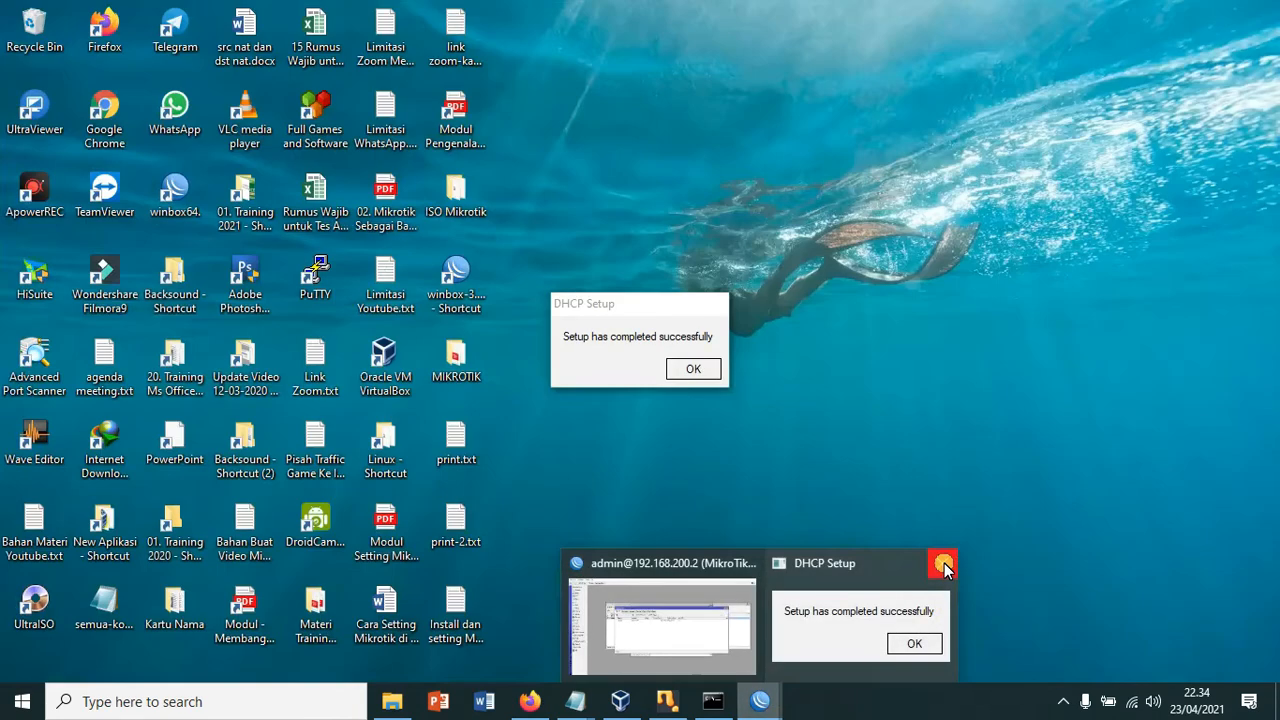
click(944, 565)
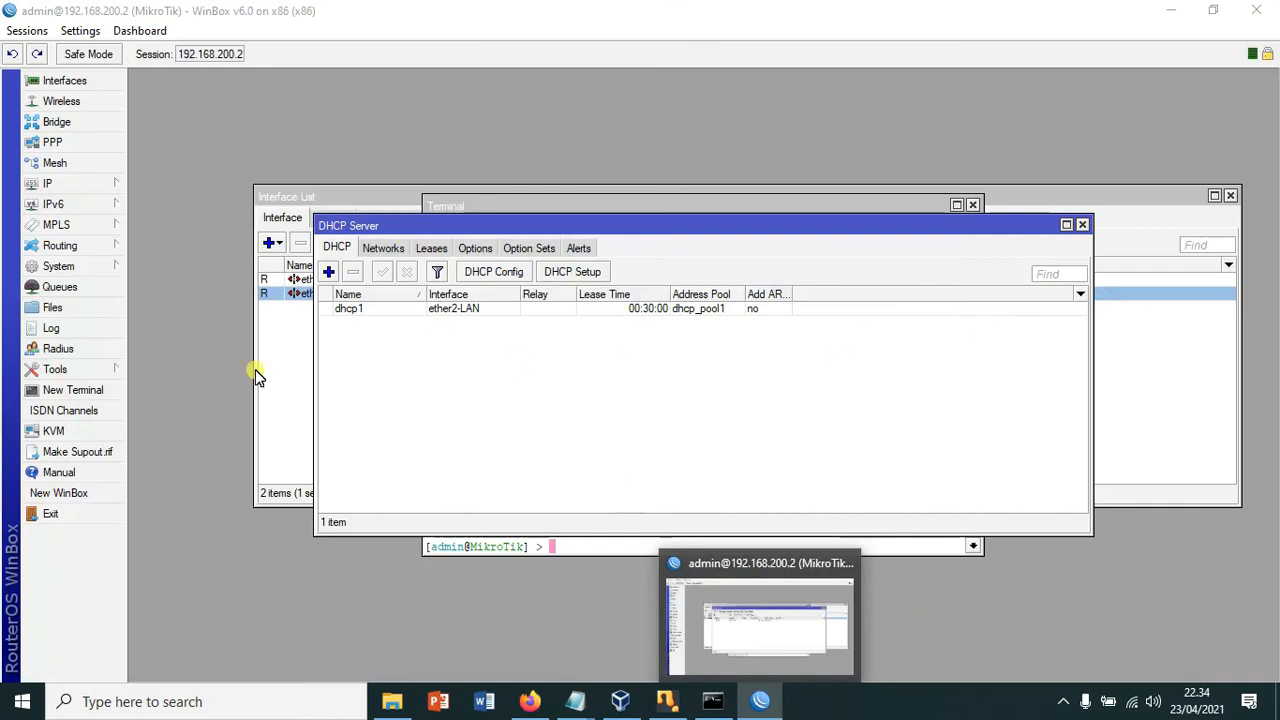
click(634, 377)
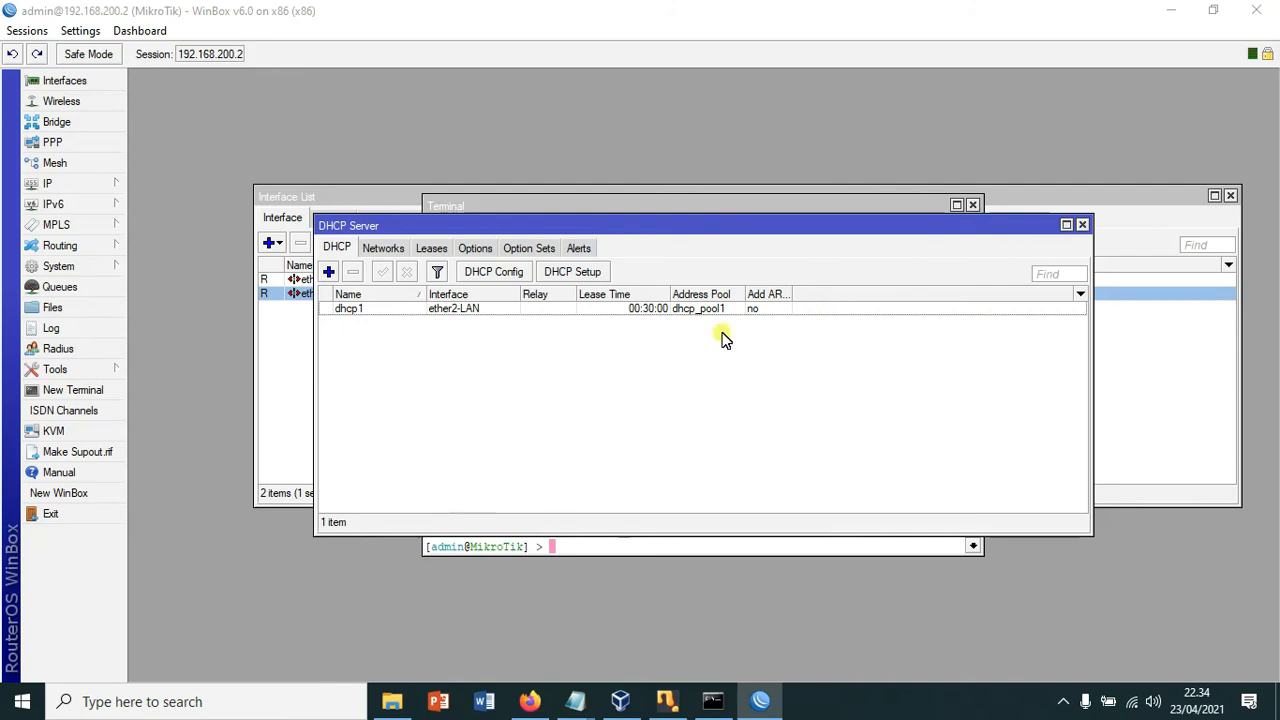
Step: Ping google.com from a fresh router terminal to confirm internet access
click(86, 391)
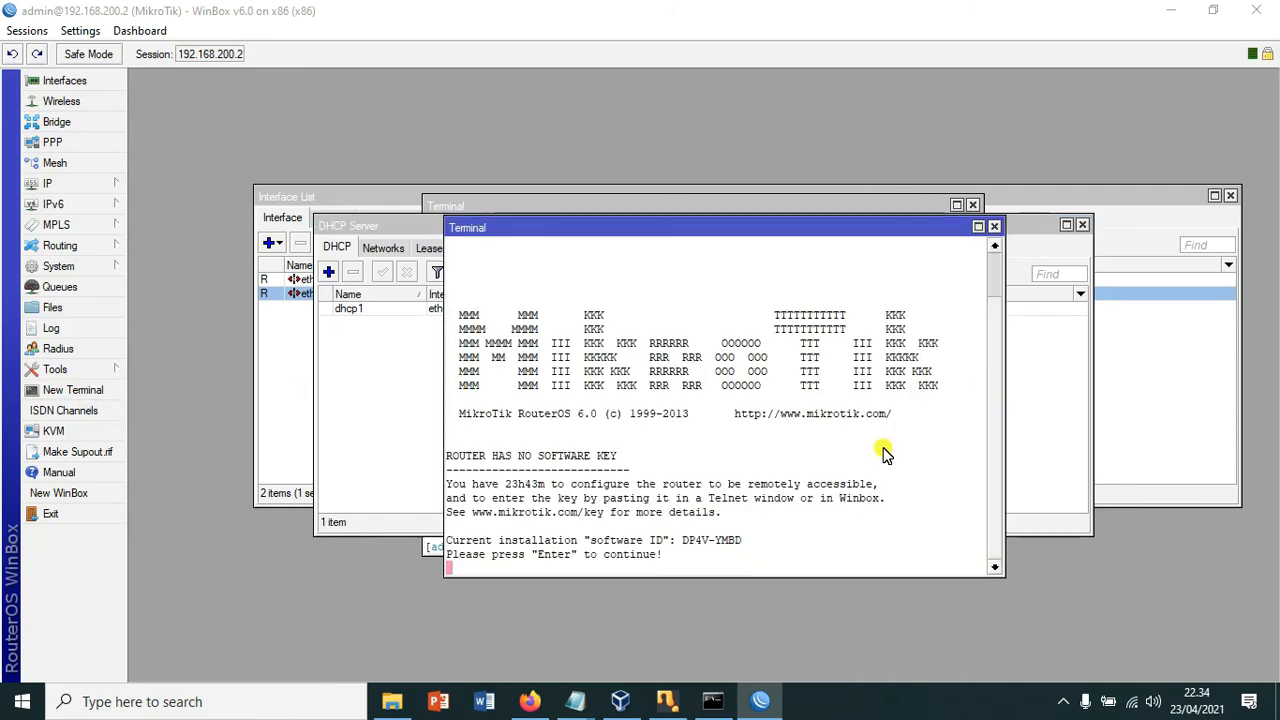
key(Return)
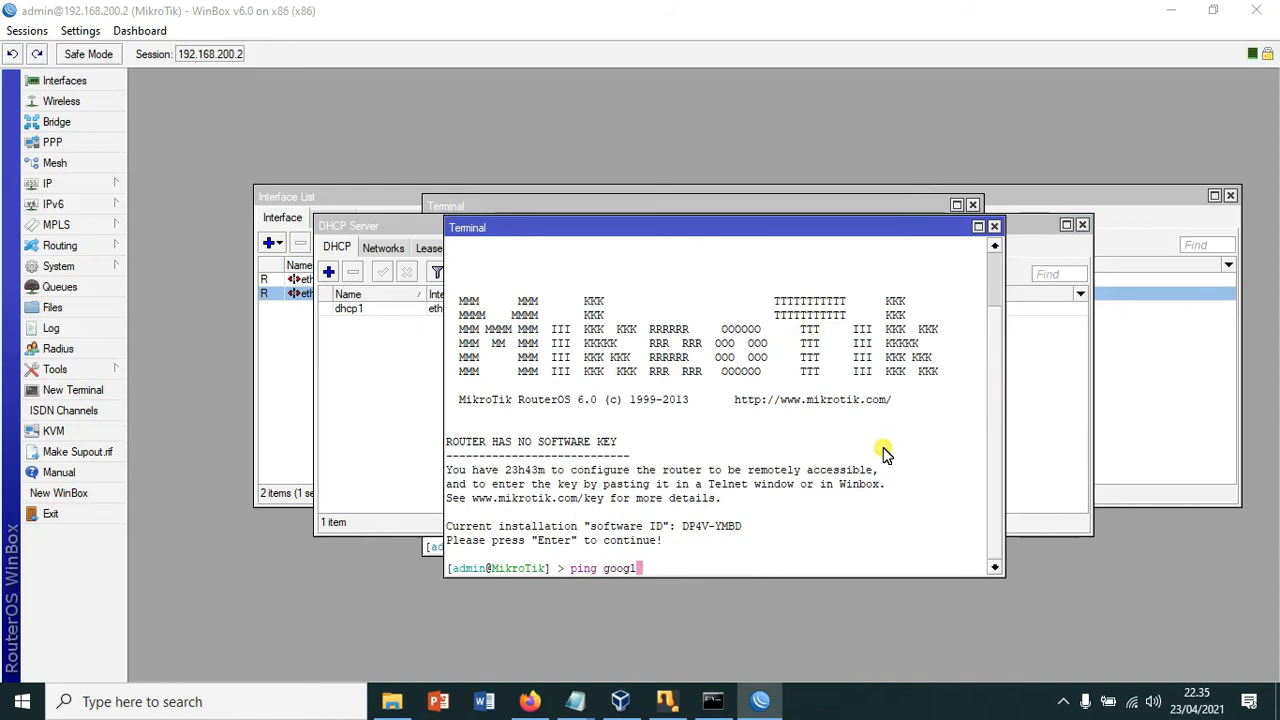
text(ping google.com)
key(Return)
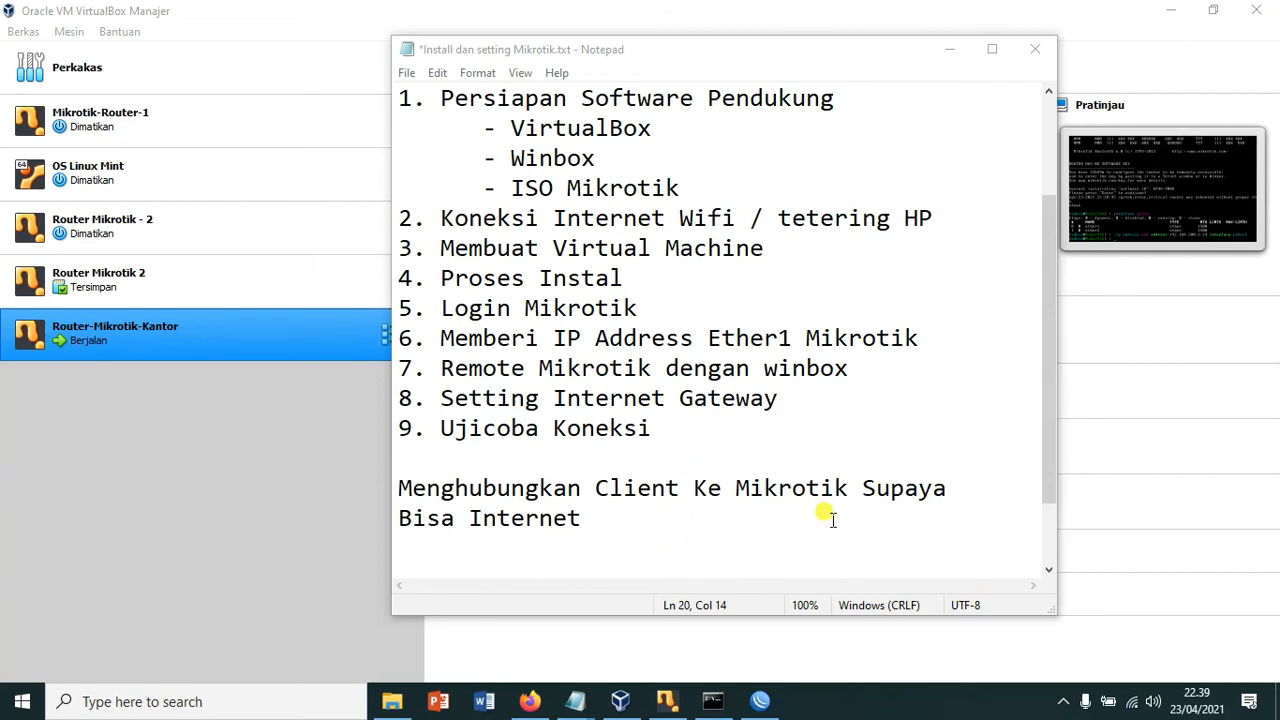
Step: Bring the VirtualBox Manager window in front of Notepad
click(197, 537)
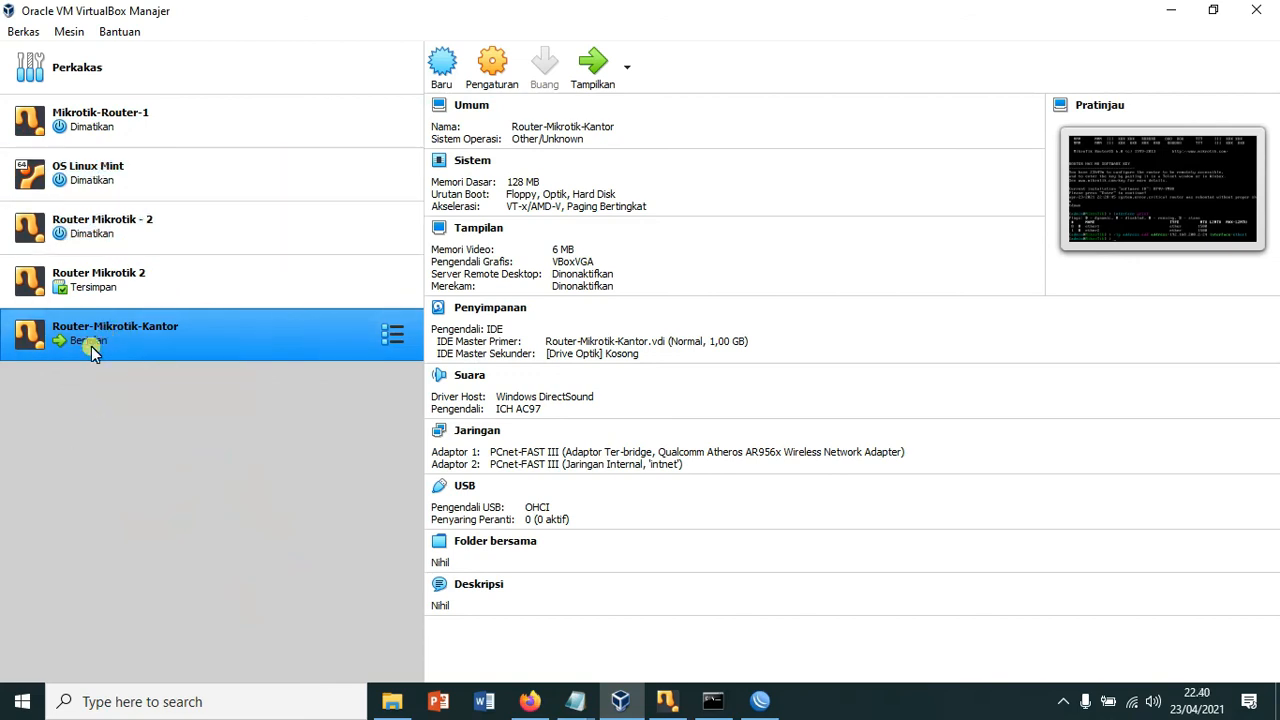
Step: Keep OS Linux Mint's adapter 1 on Internal Network 'intnet', then start the VM
click(109, 178)
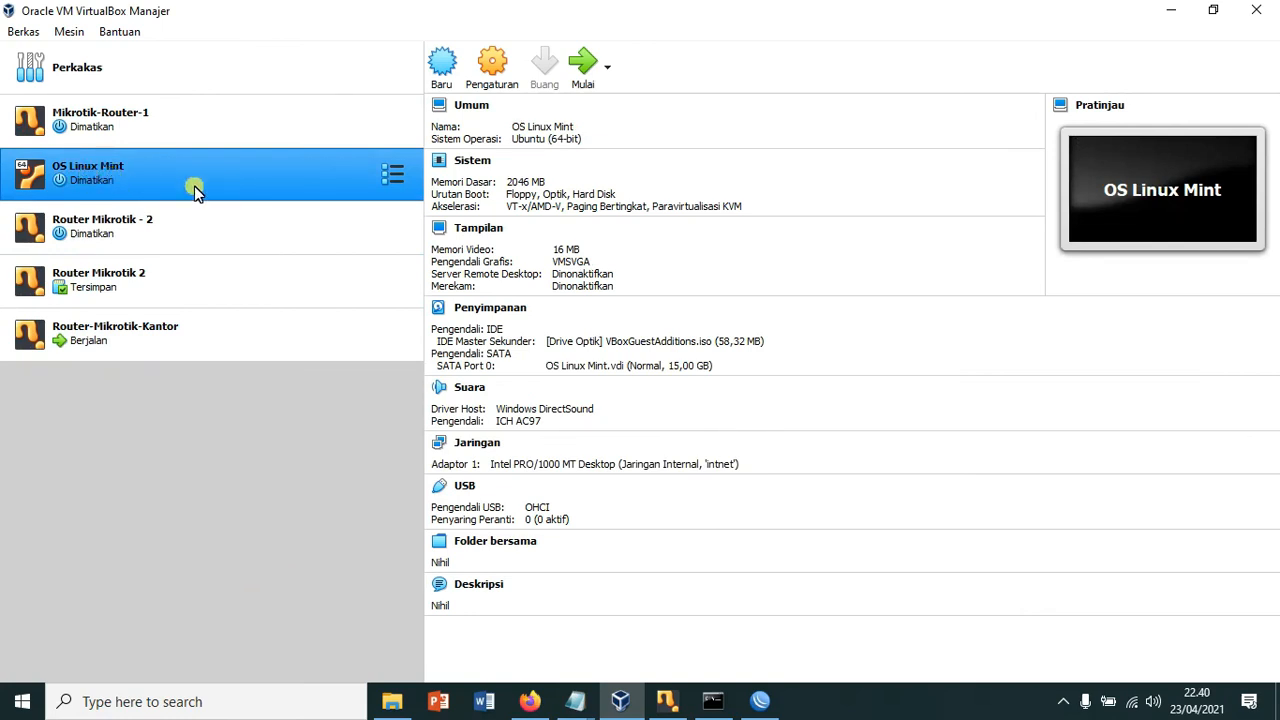
click(492, 62)
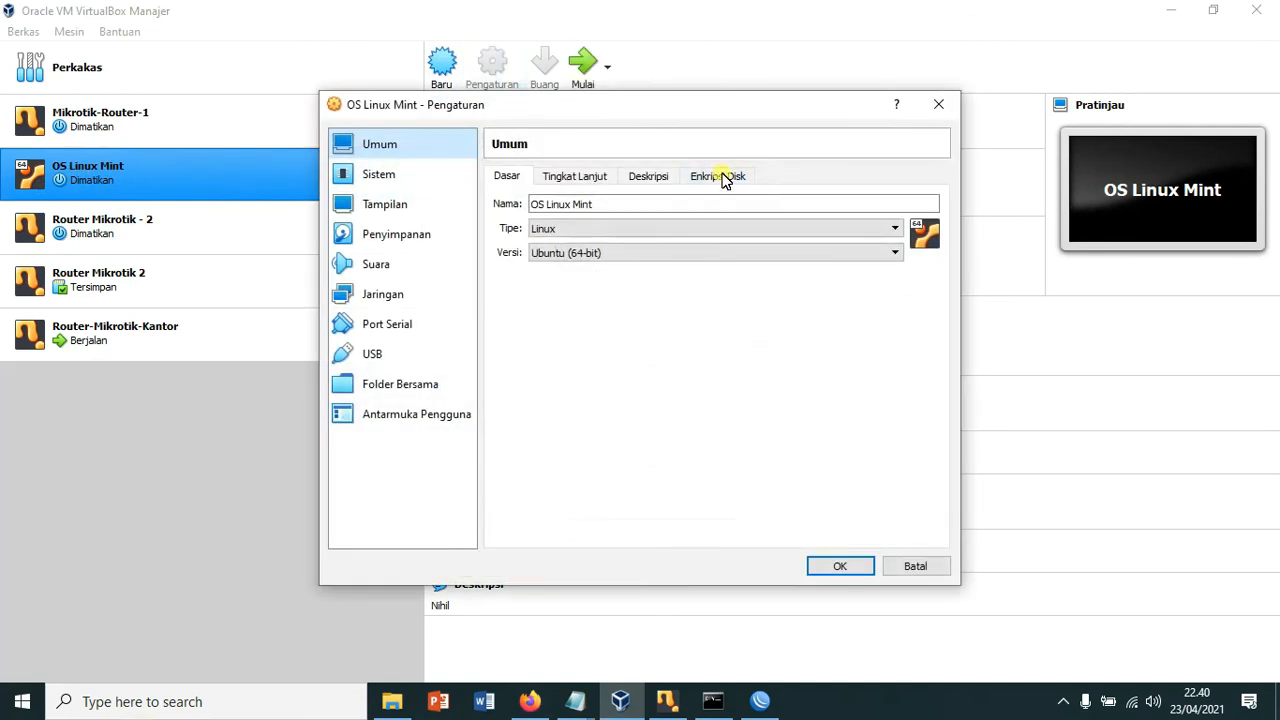
click(412, 236)
click(388, 300)
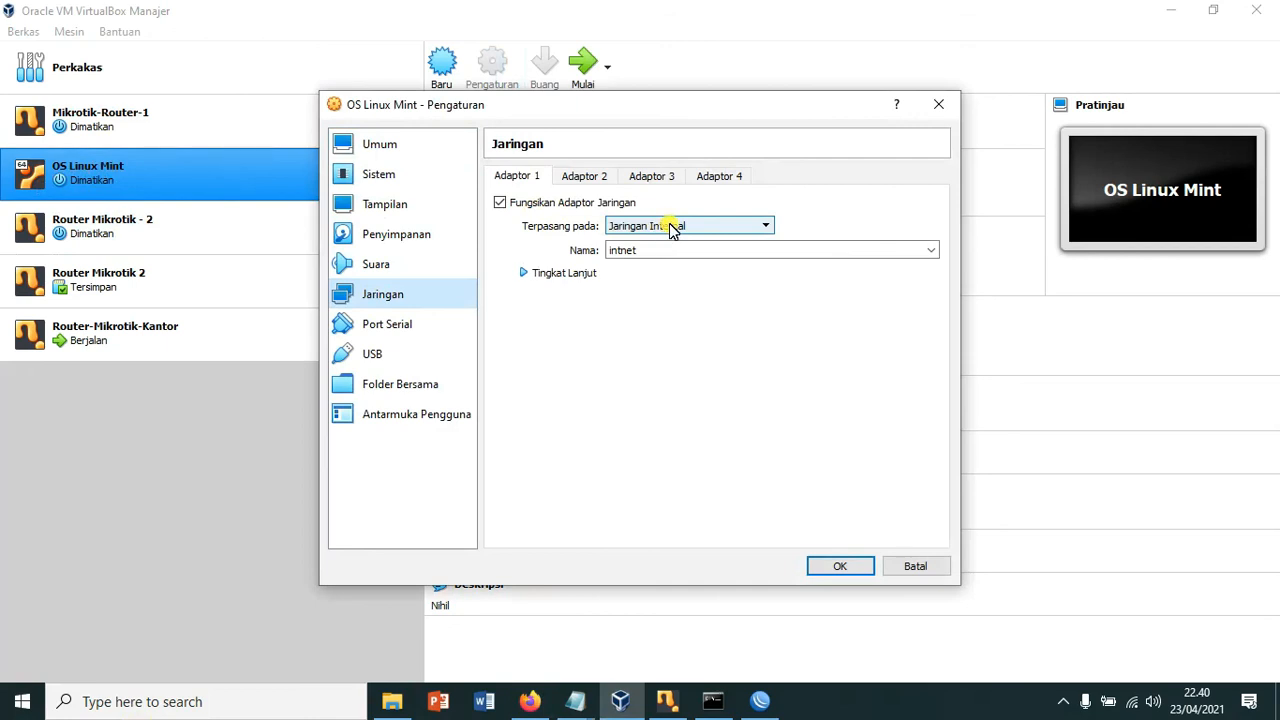
click(758, 228)
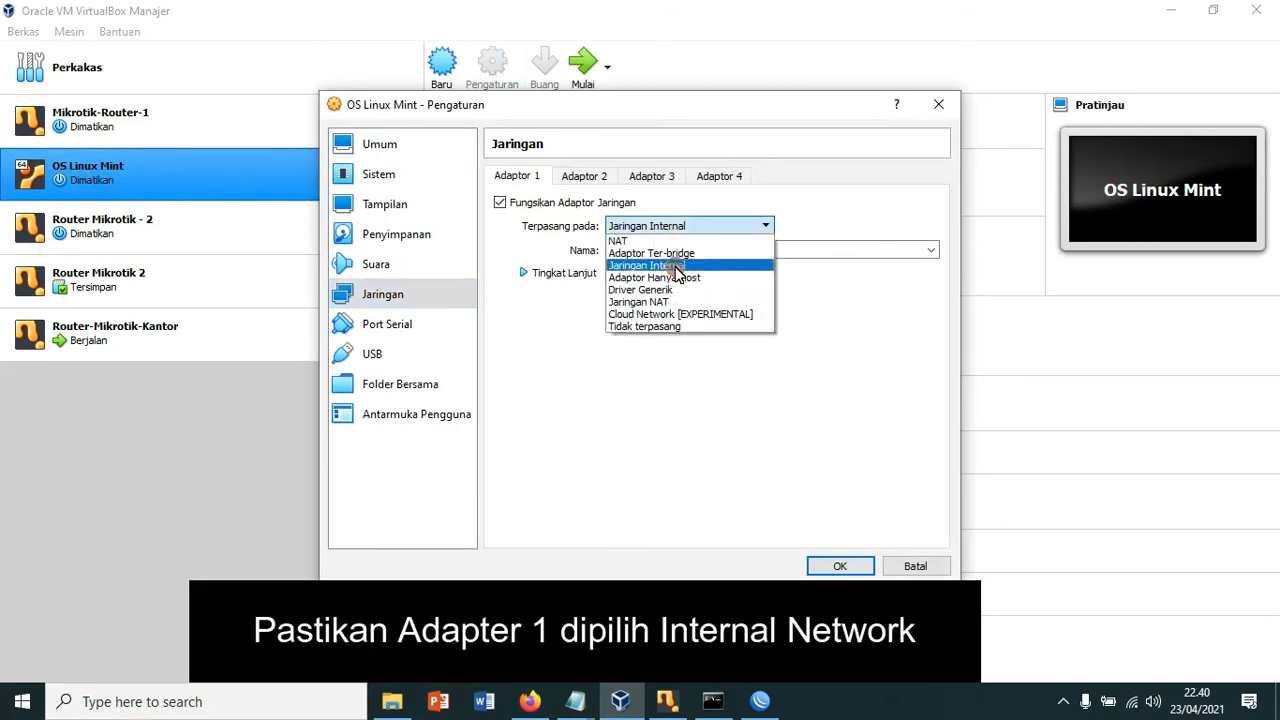
click(643, 252)
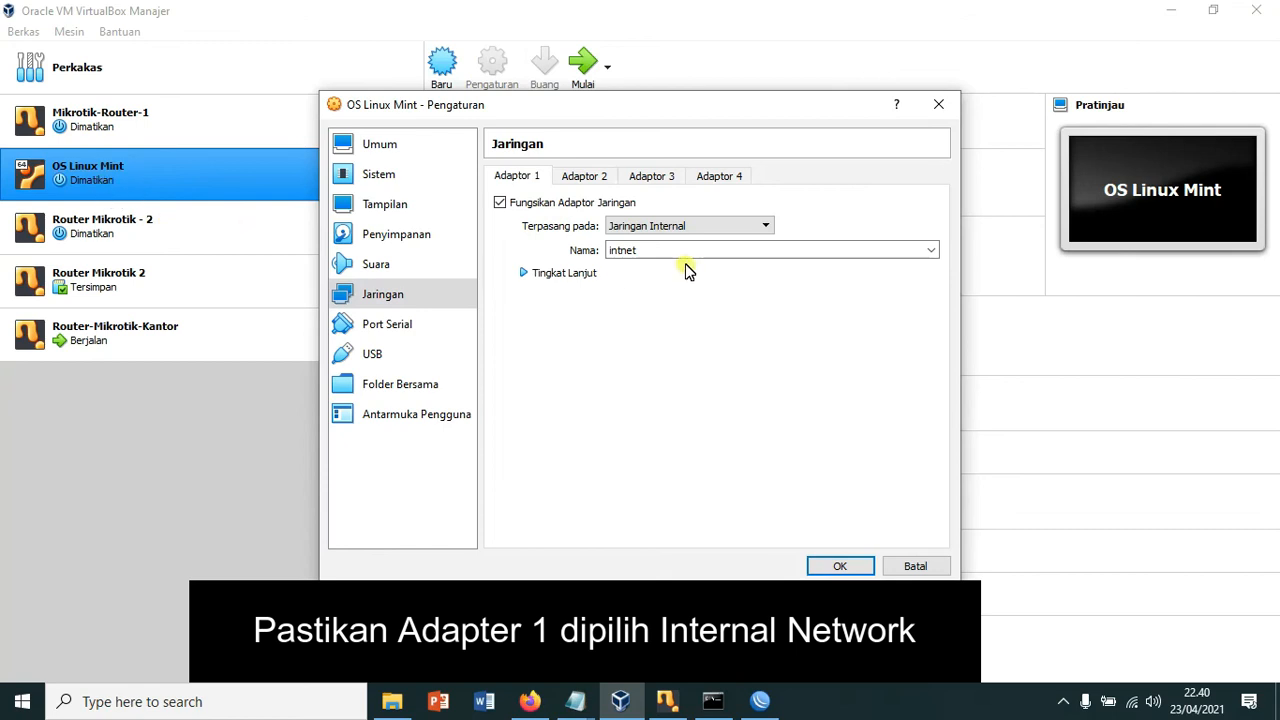
click(838, 566)
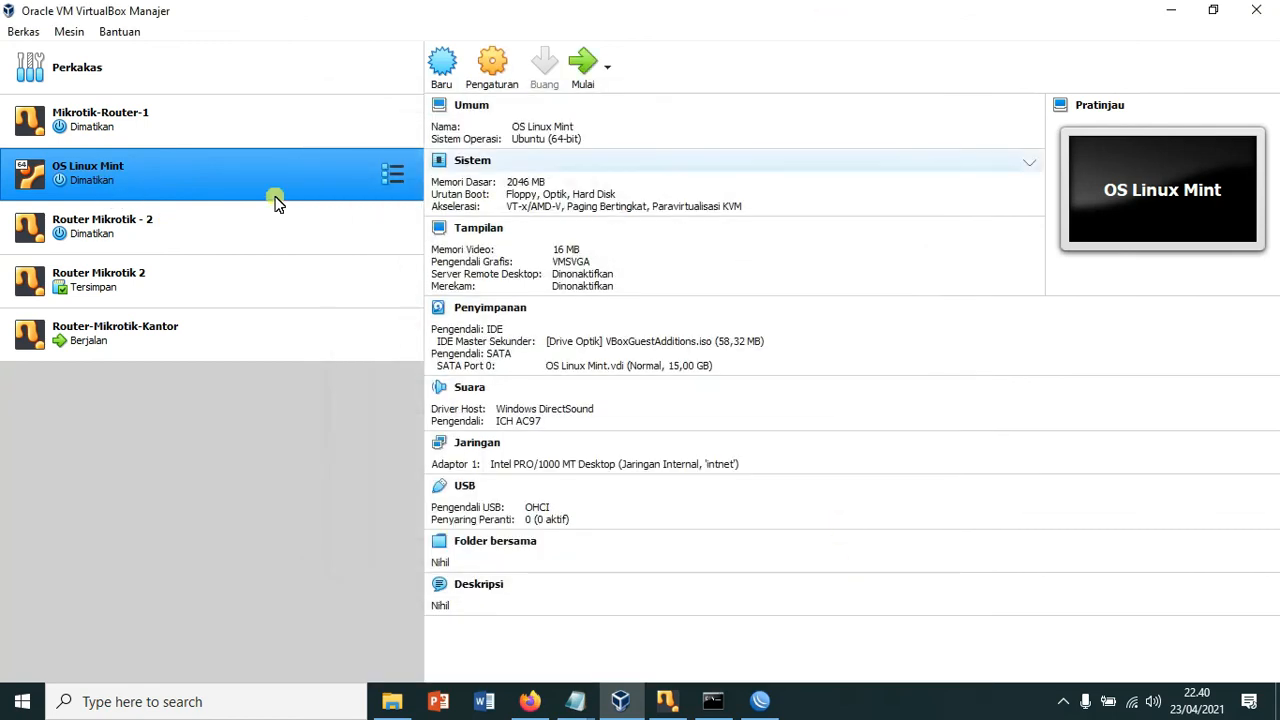
click(584, 62)
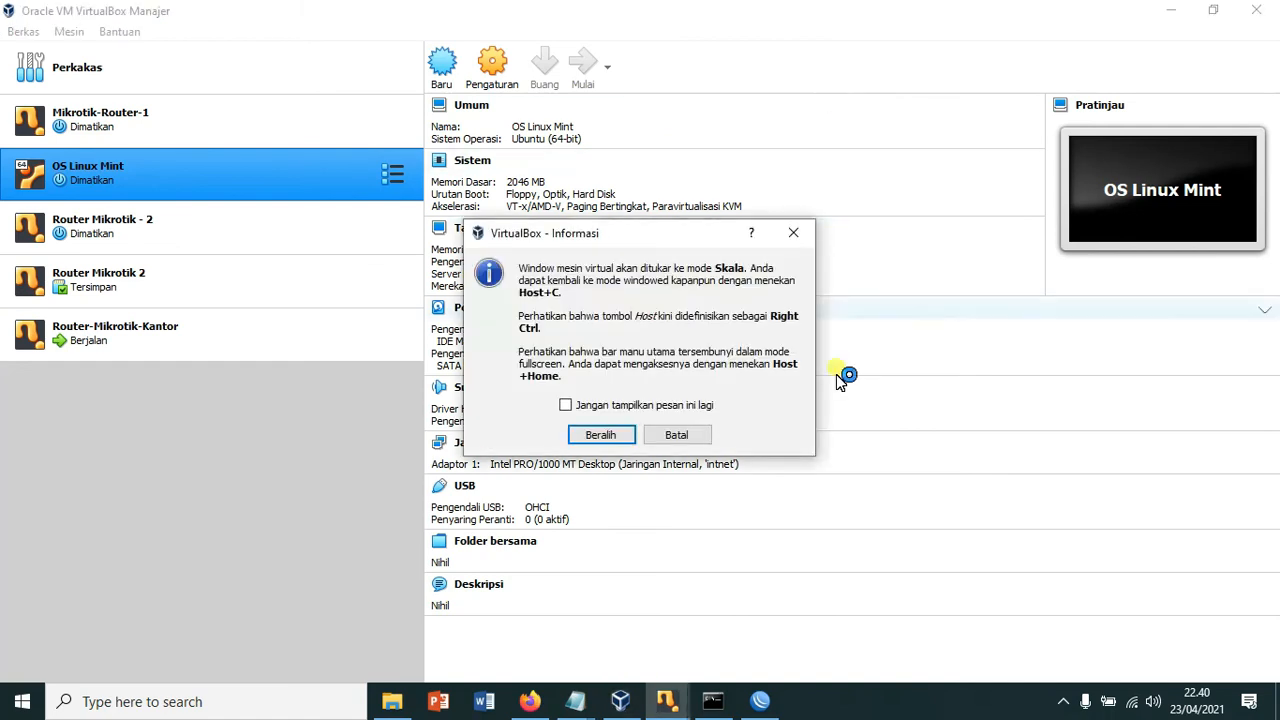
Step: Decline switching the OS Linux Mint VM window to scaled mode
click(699, 440)
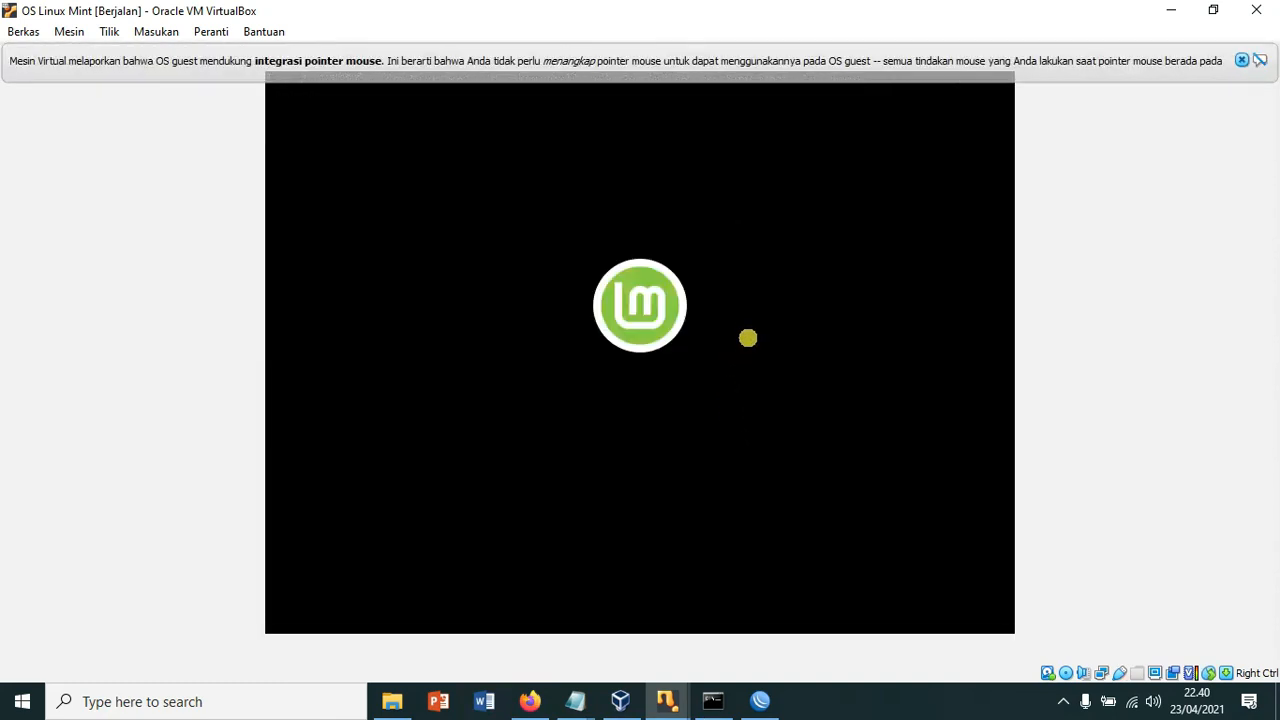
Step: Log into Linux Mint with the user password, dismissing the mouse-integration and video-driver notices
click(1240, 63)
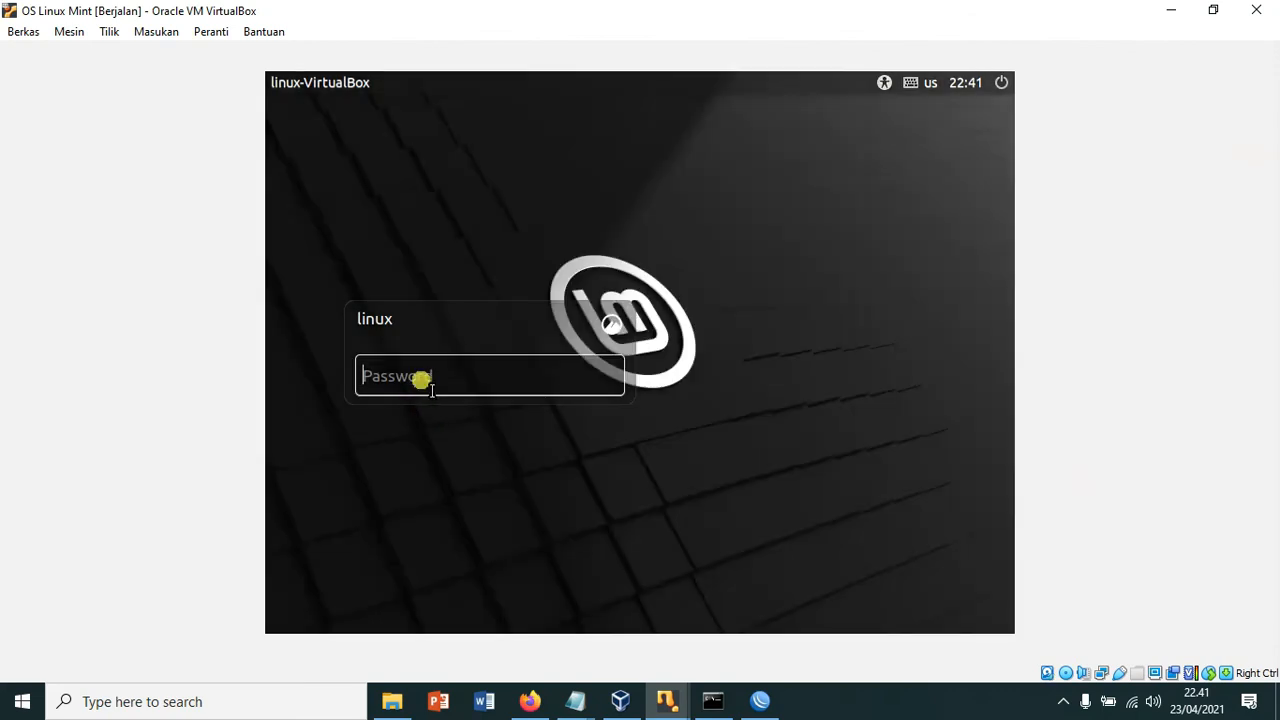
text(linux)
key(Return)
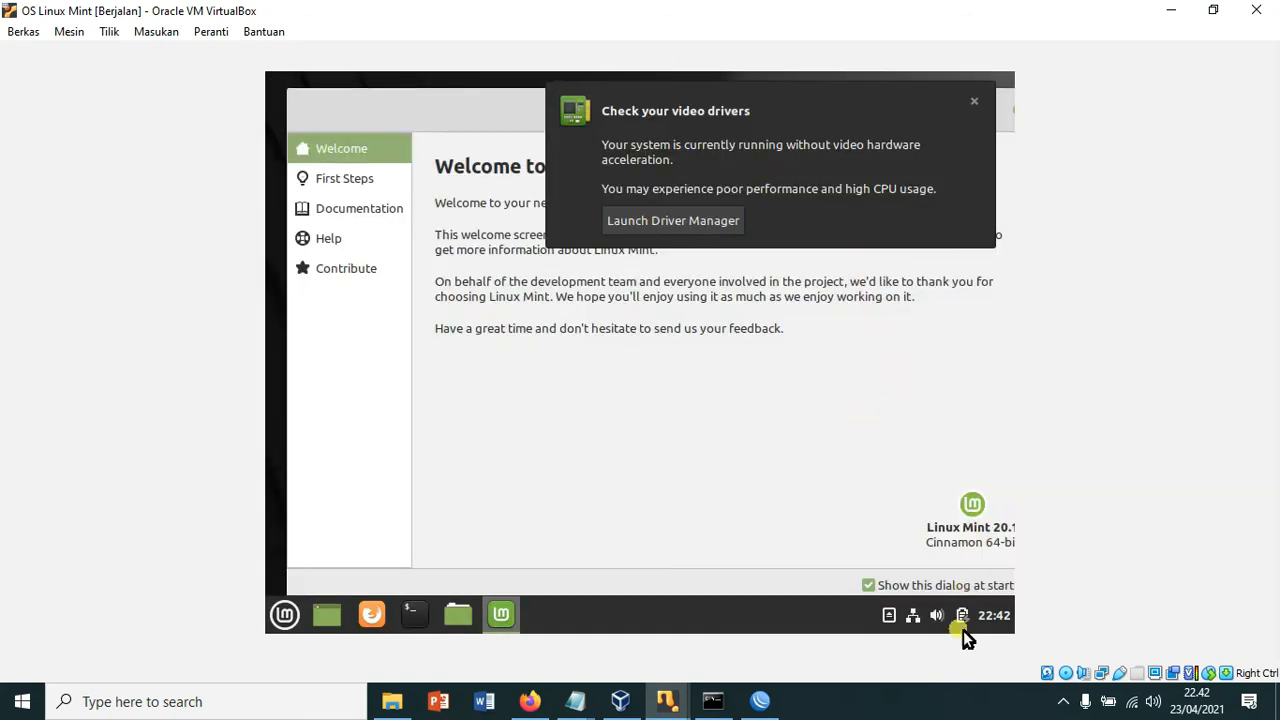
click(982, 106)
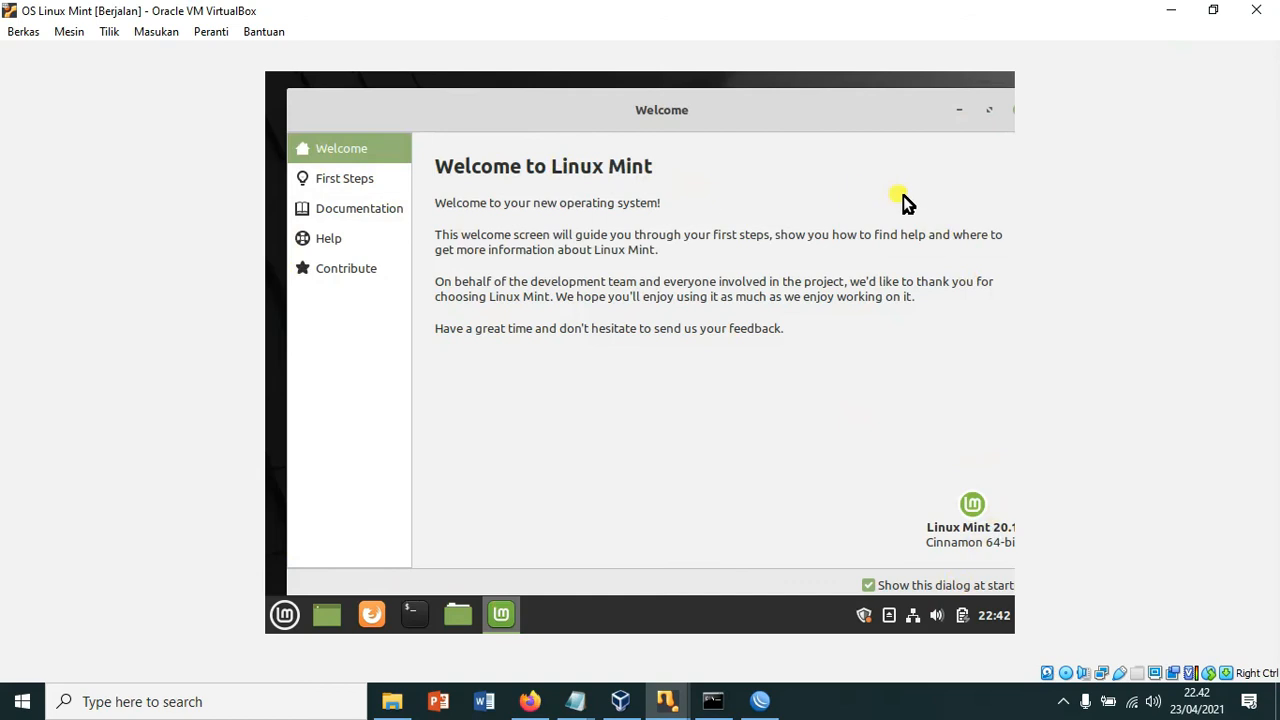
click(160, 31)
mouse_move(107, 30)
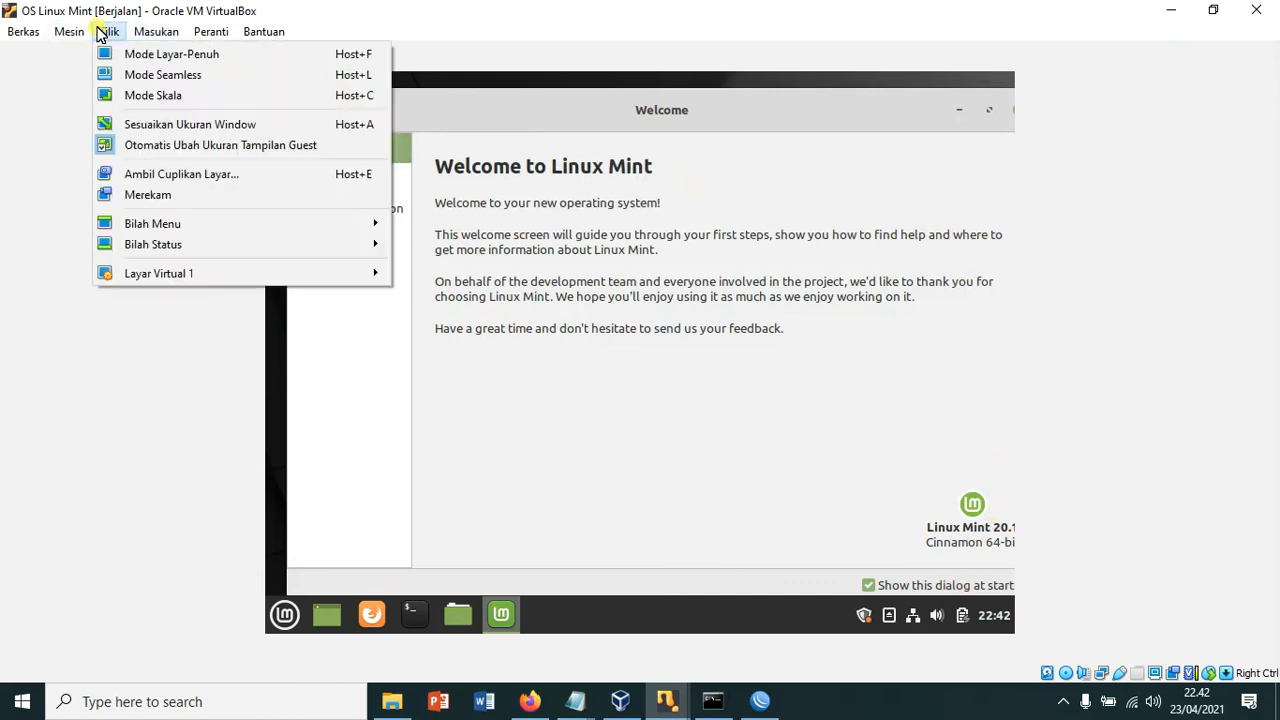
Step: Switch the VM window to scaled mode and close the Linux Mint Welcome window
click(161, 95)
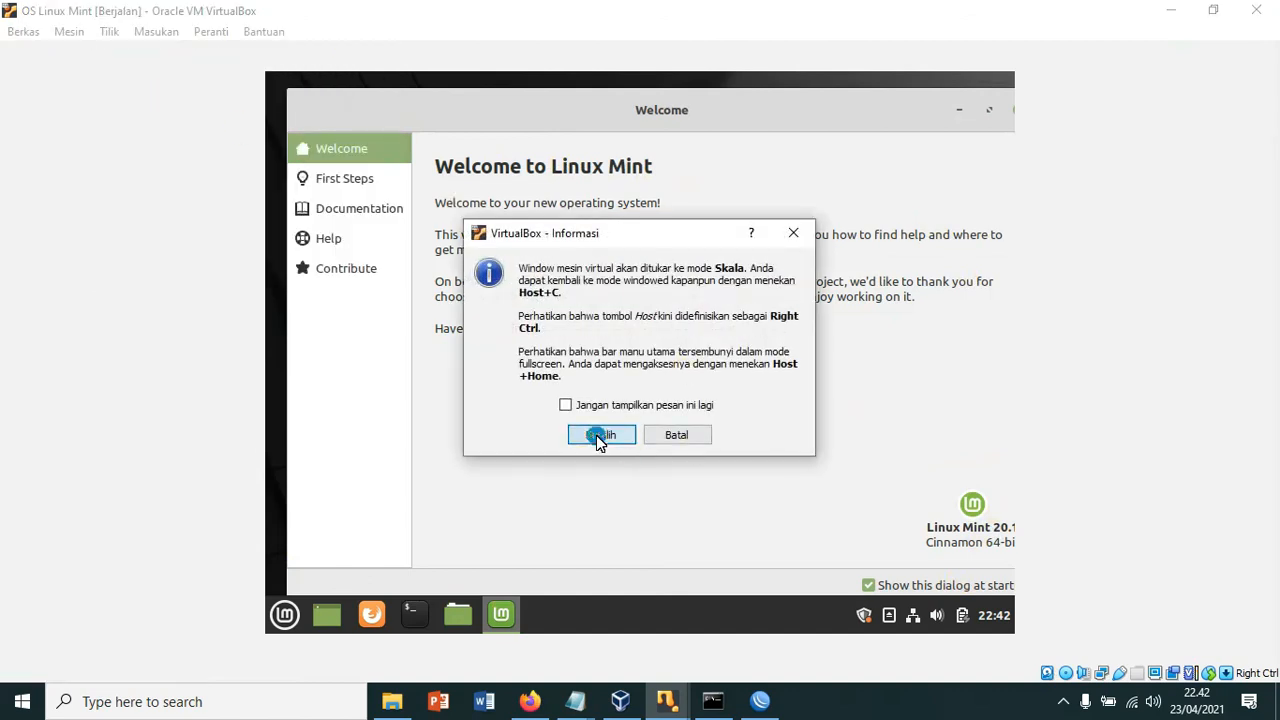
click(598, 435)
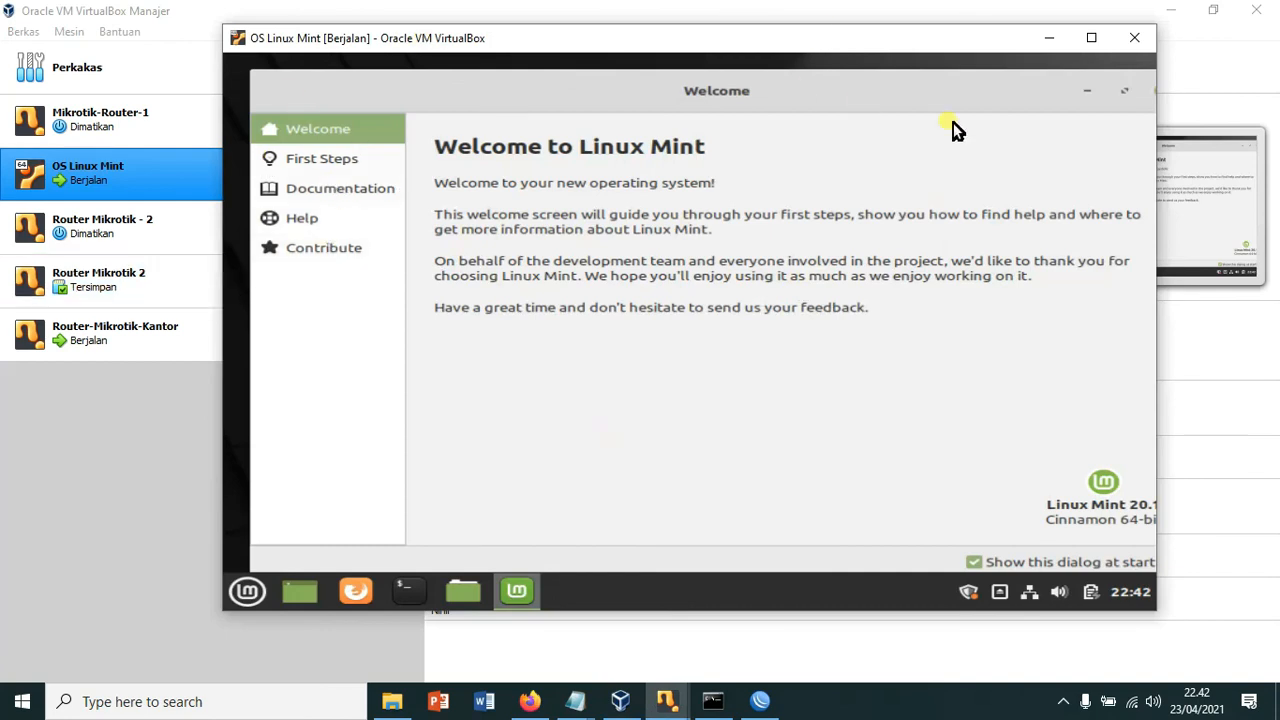
drag(1029, 99, 916, 127)
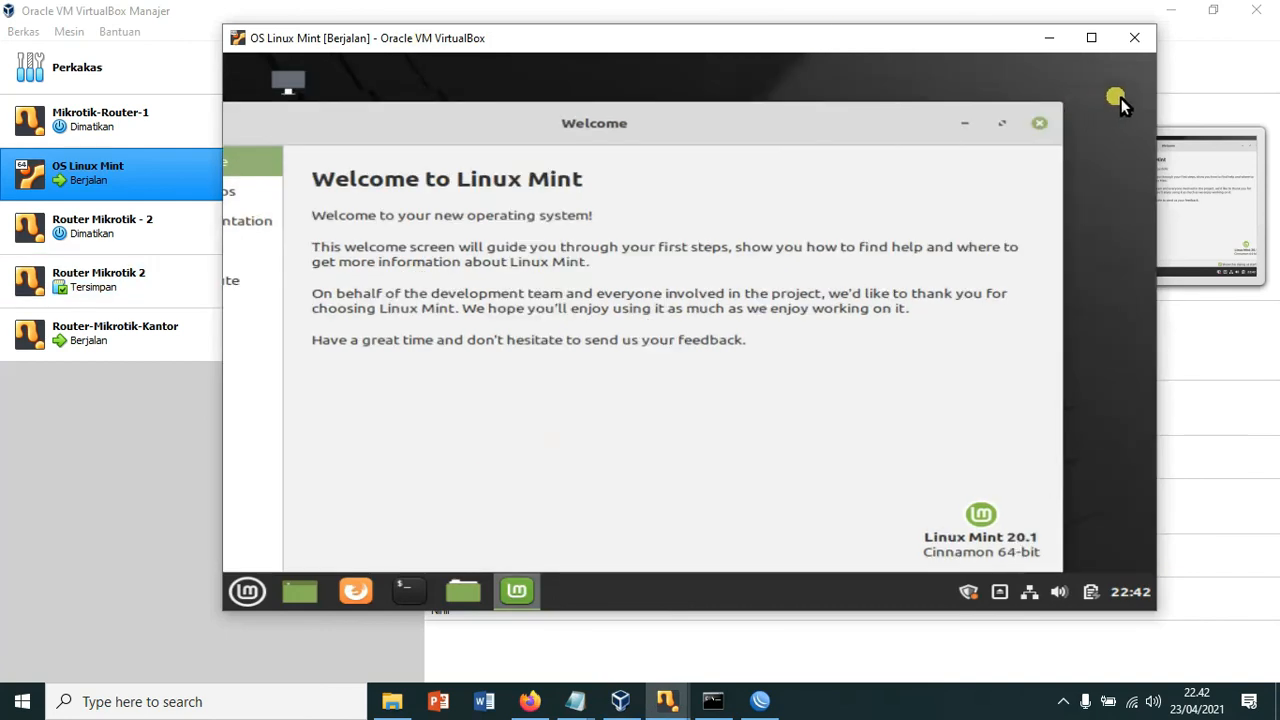
click(1052, 120)
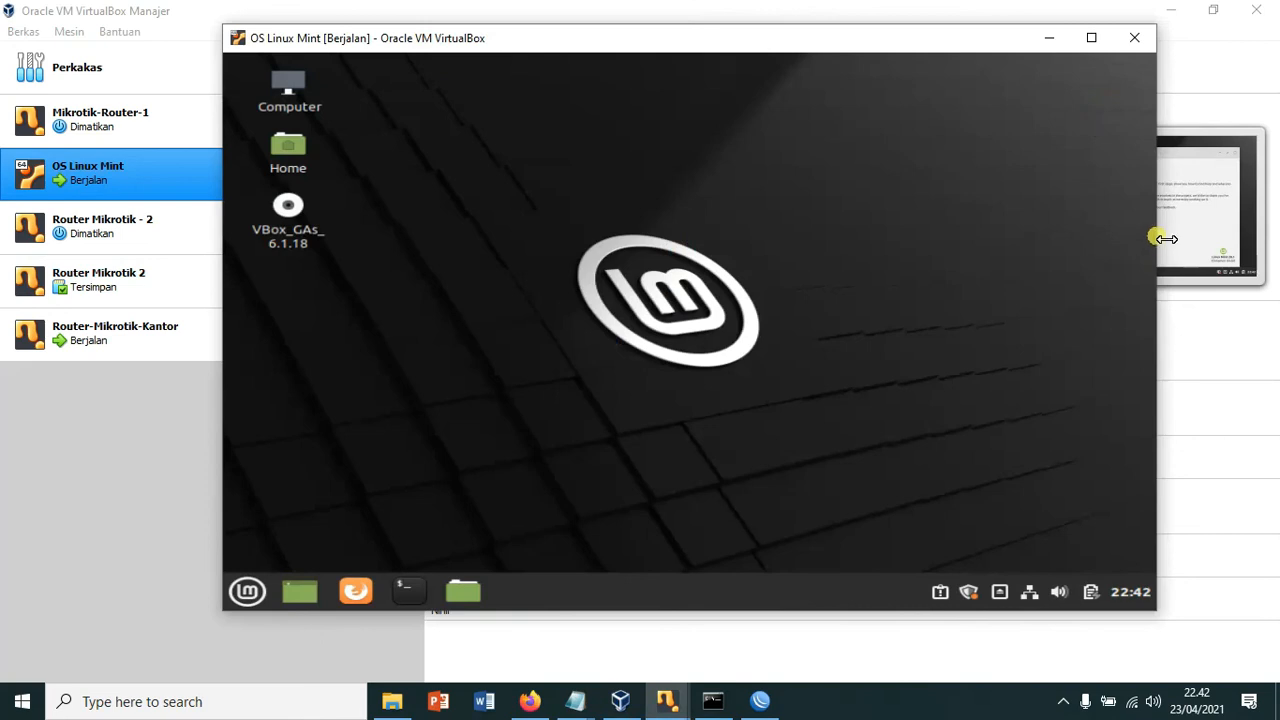
Step: Shrink the VM window narrower and shorter over the manager
drag(1167, 239, 1040, 236)
drag(642, 38, 637, 87)
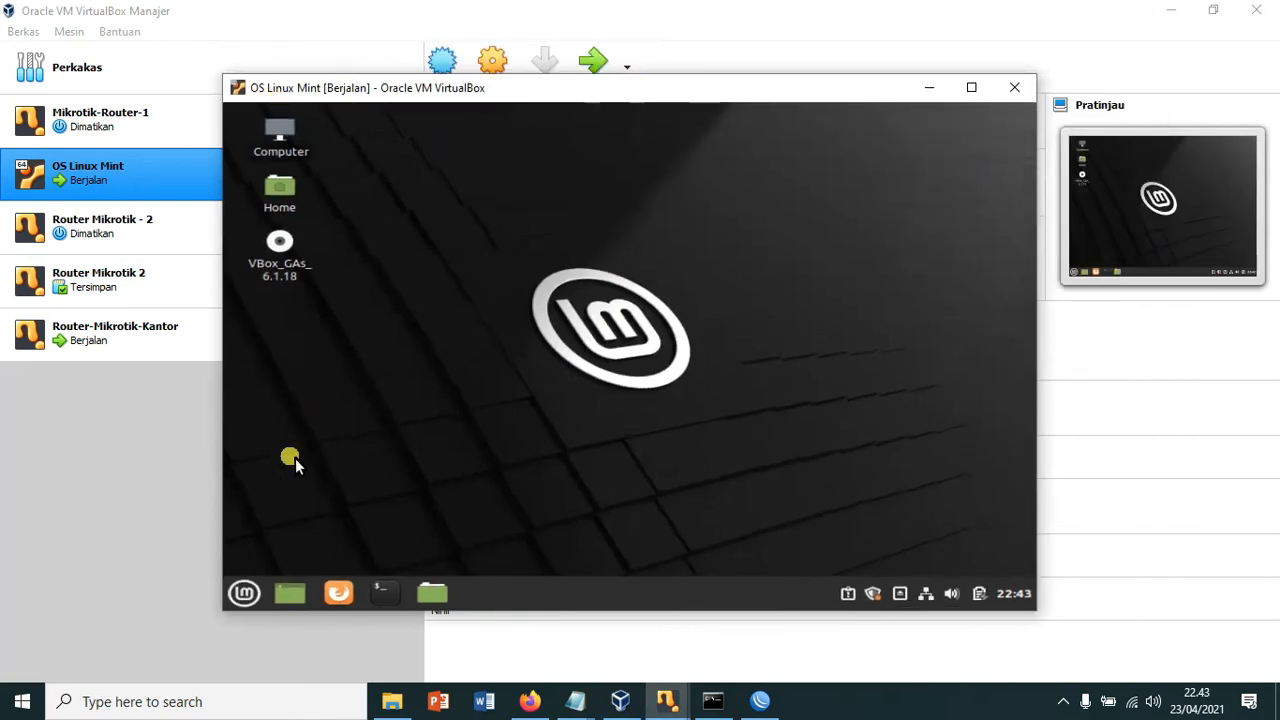
mouse_move(671, 85)
mouse_down()
mouse_move(843, 163)
mouse_move(675, 90)
mouse_up()
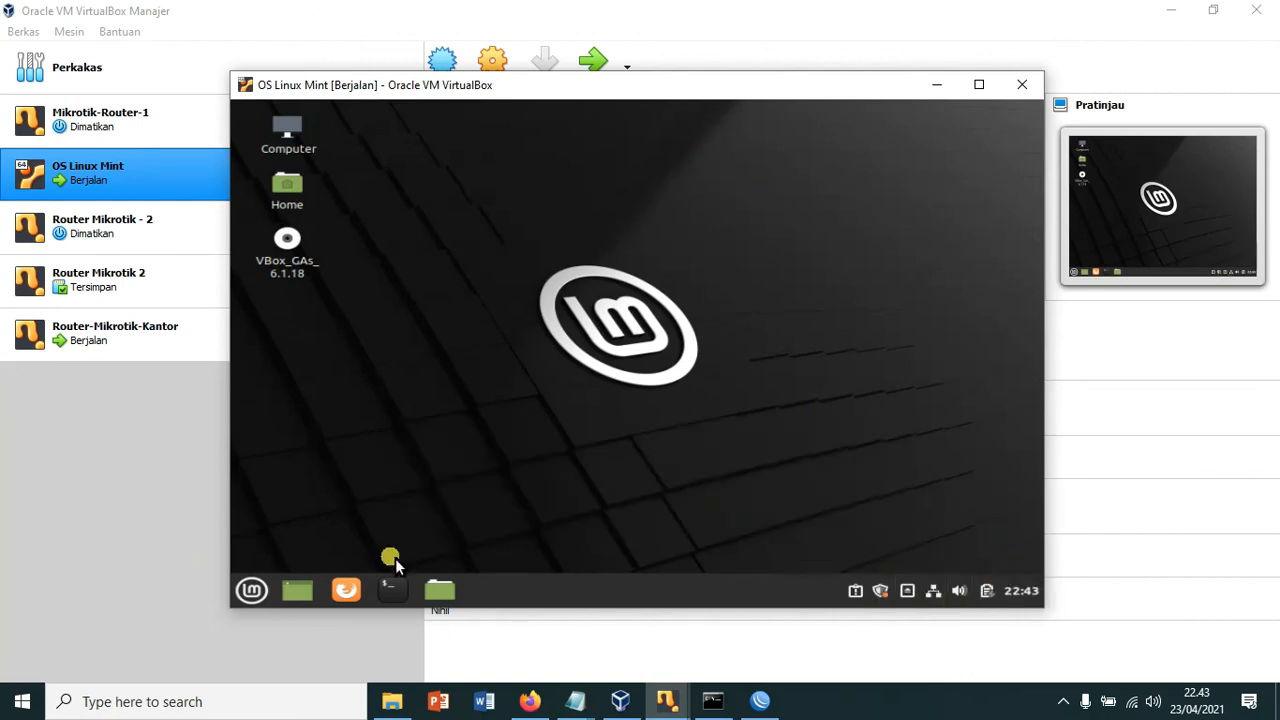
Step: Run ifconfig in a guest terminal to confirm the client IP 192.168.30.254
click(393, 590)
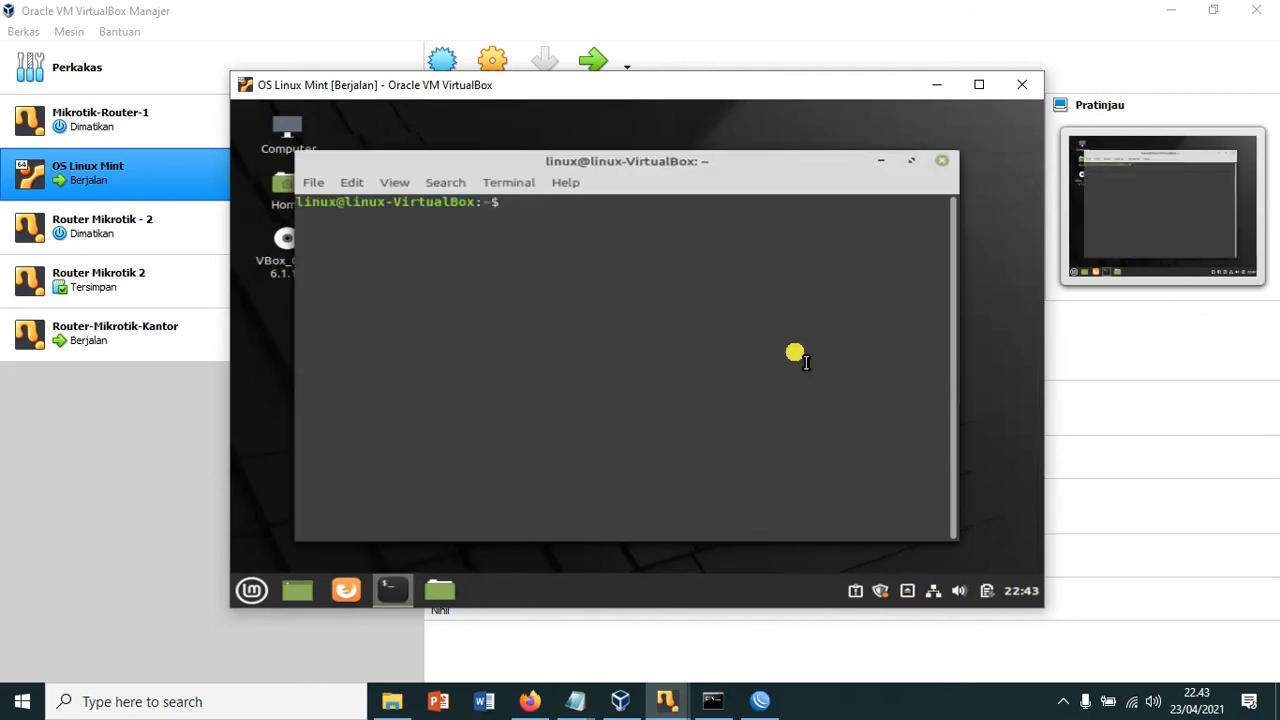
text(ifco)
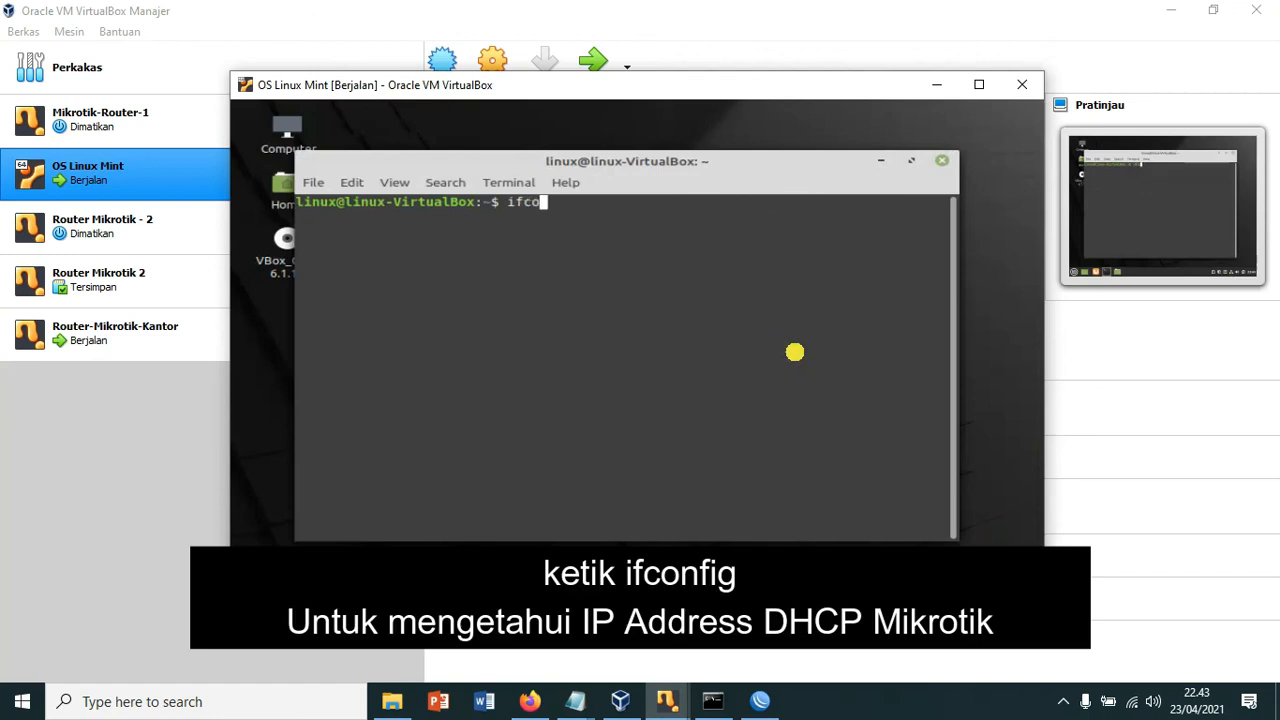
text(nfig)
key(Return)
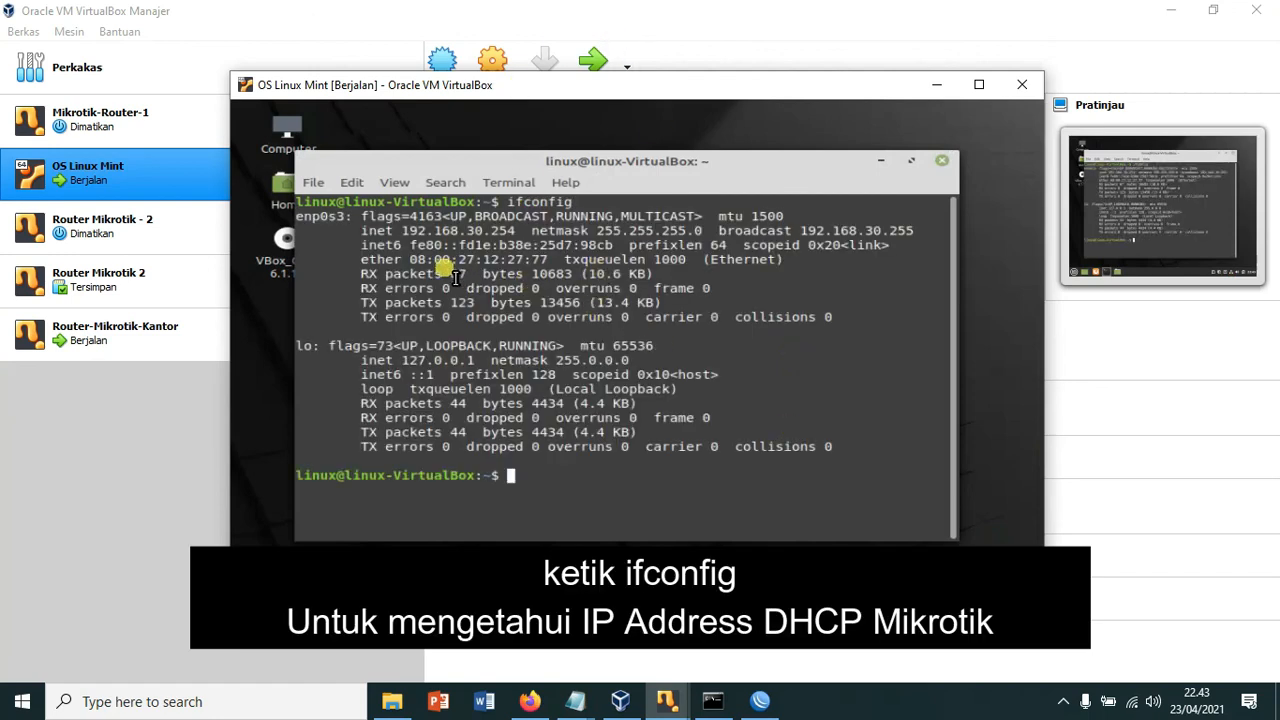
drag(405, 231, 516, 231)
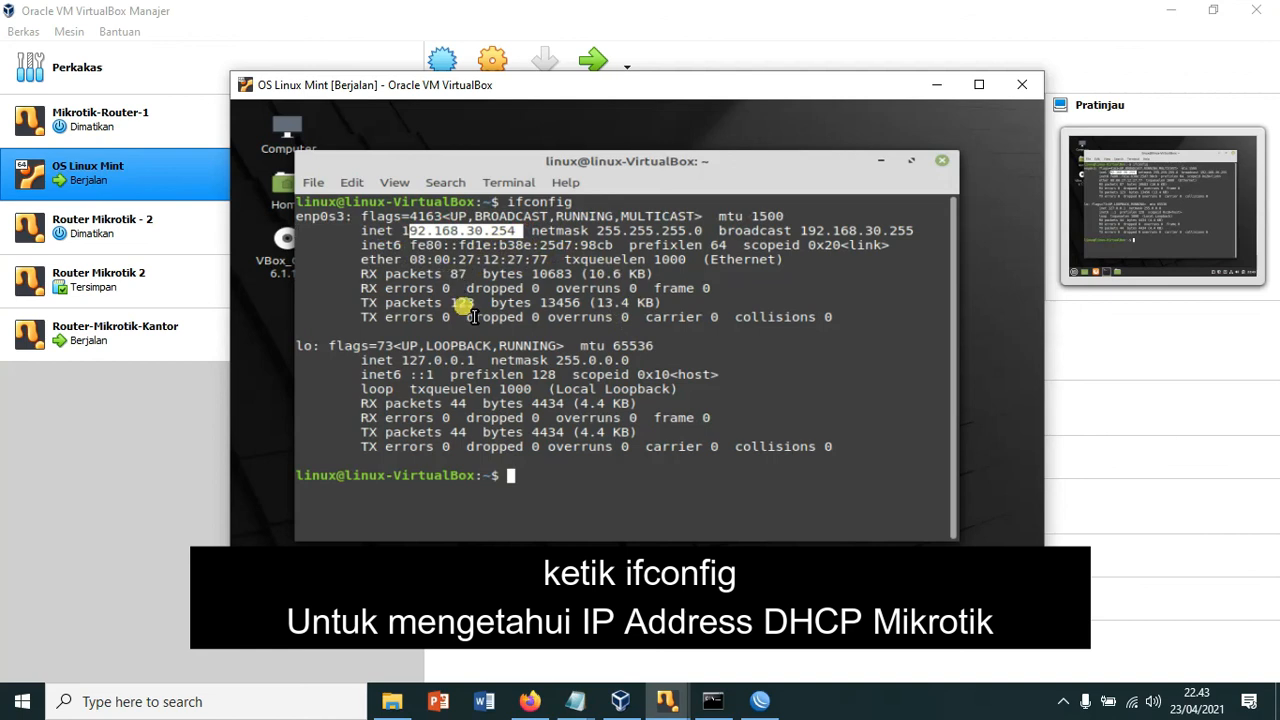
click(558, 487)
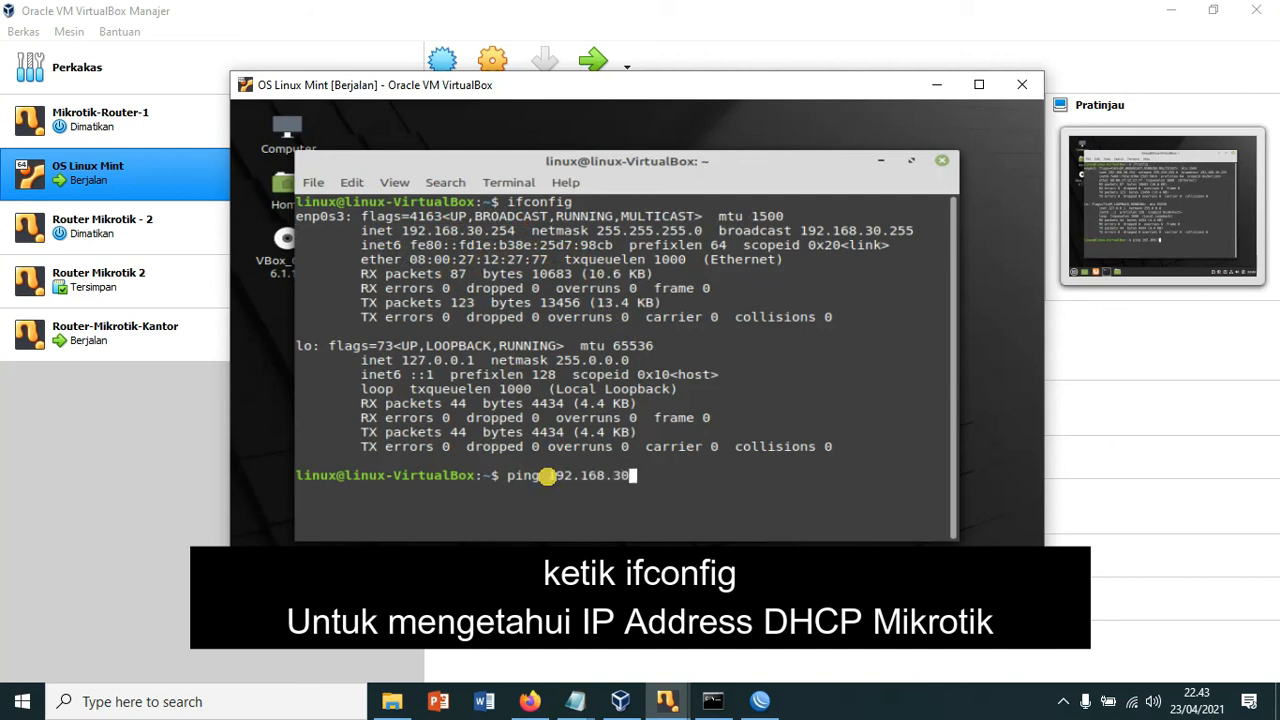
Step: Ping 192.168.30.1 and google.com successfully, then begin a Google search in Firefox
text(.1)
key(Return)
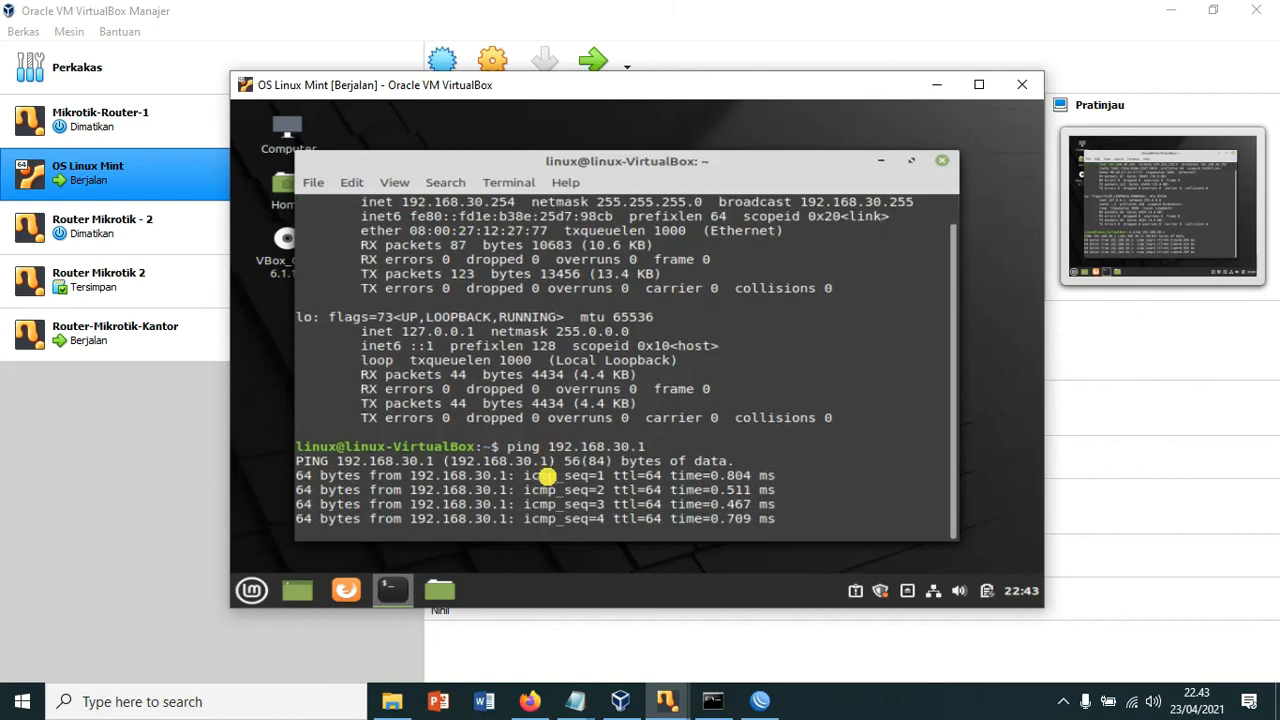
key(ctrl+c)
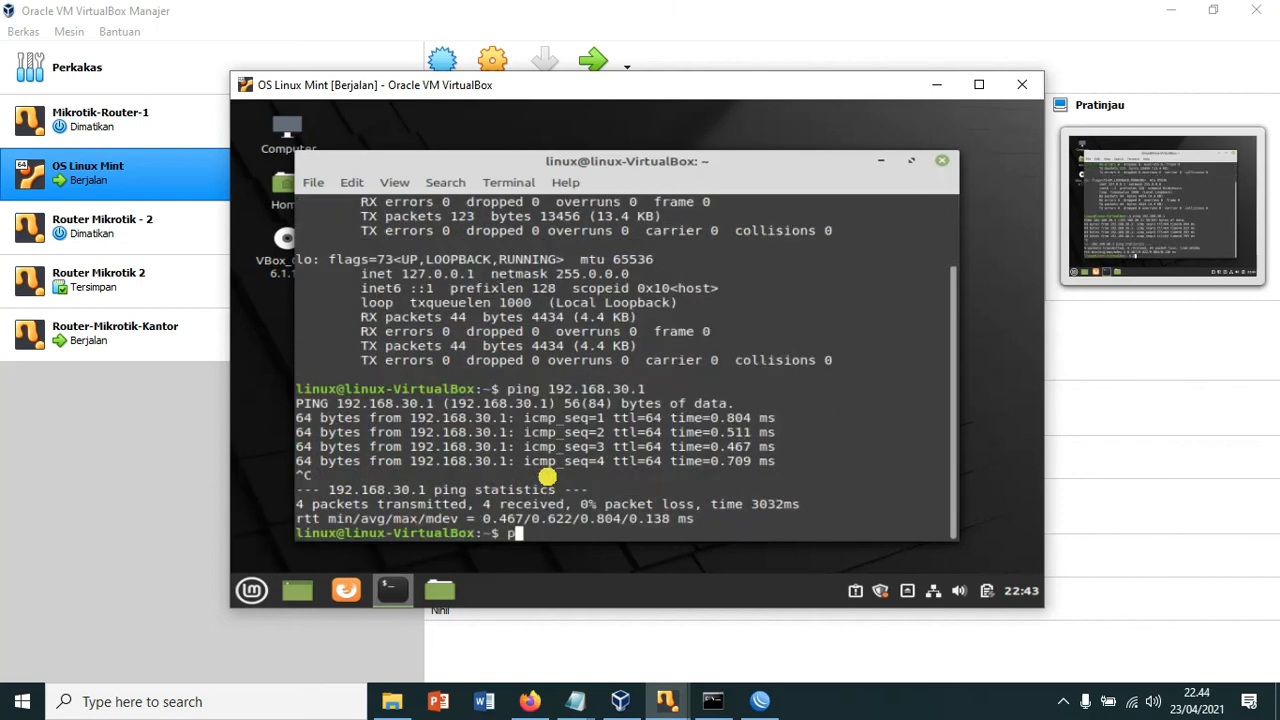
text(ping google.com)
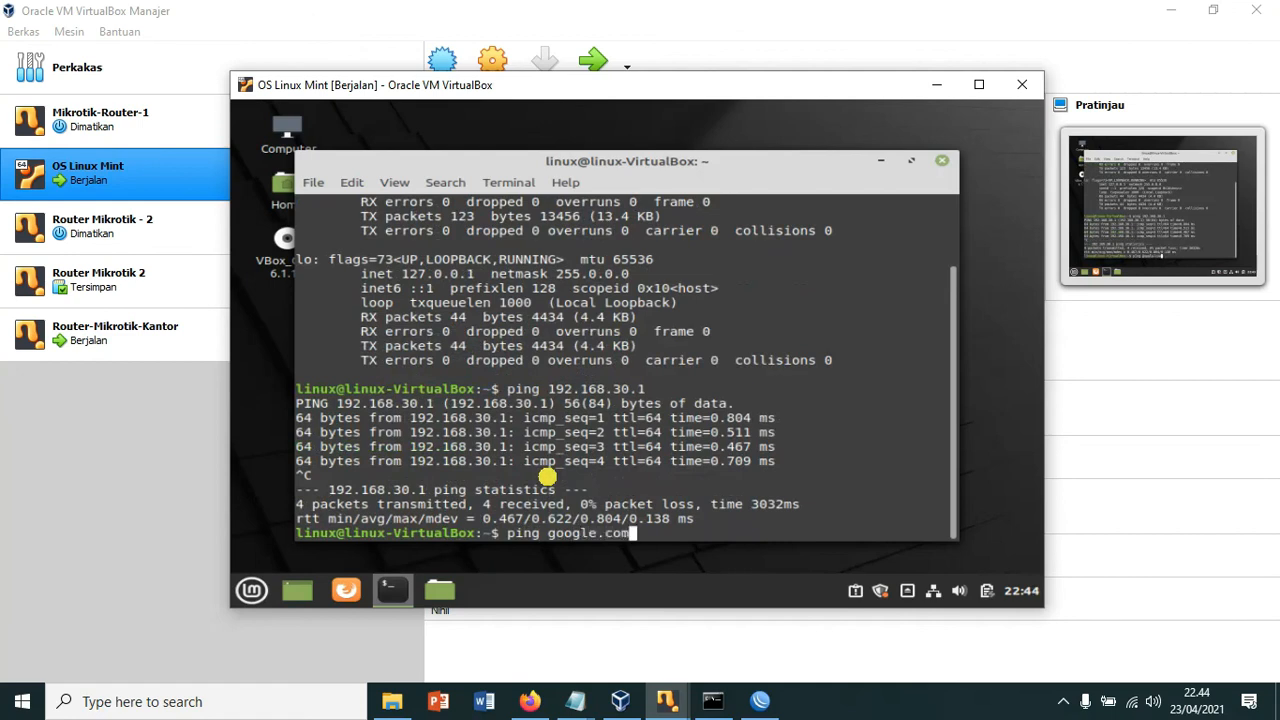
key(Return)
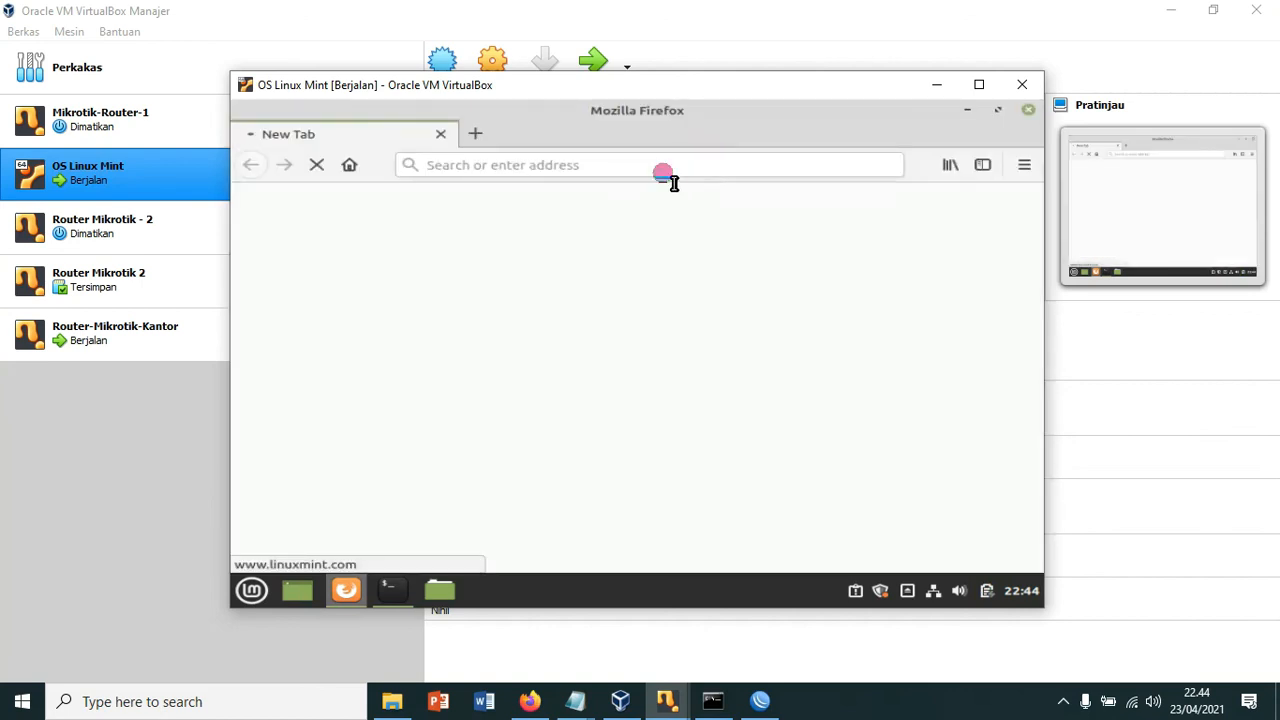
click(665, 172)
text(goo)
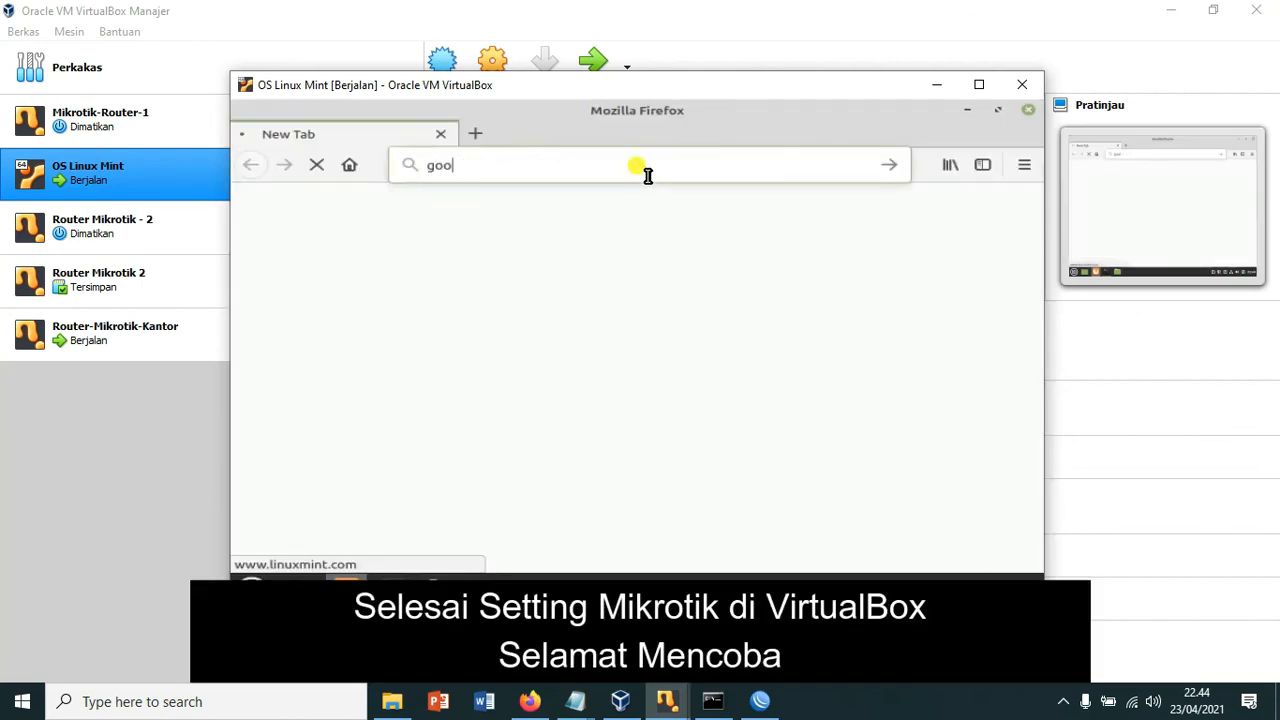